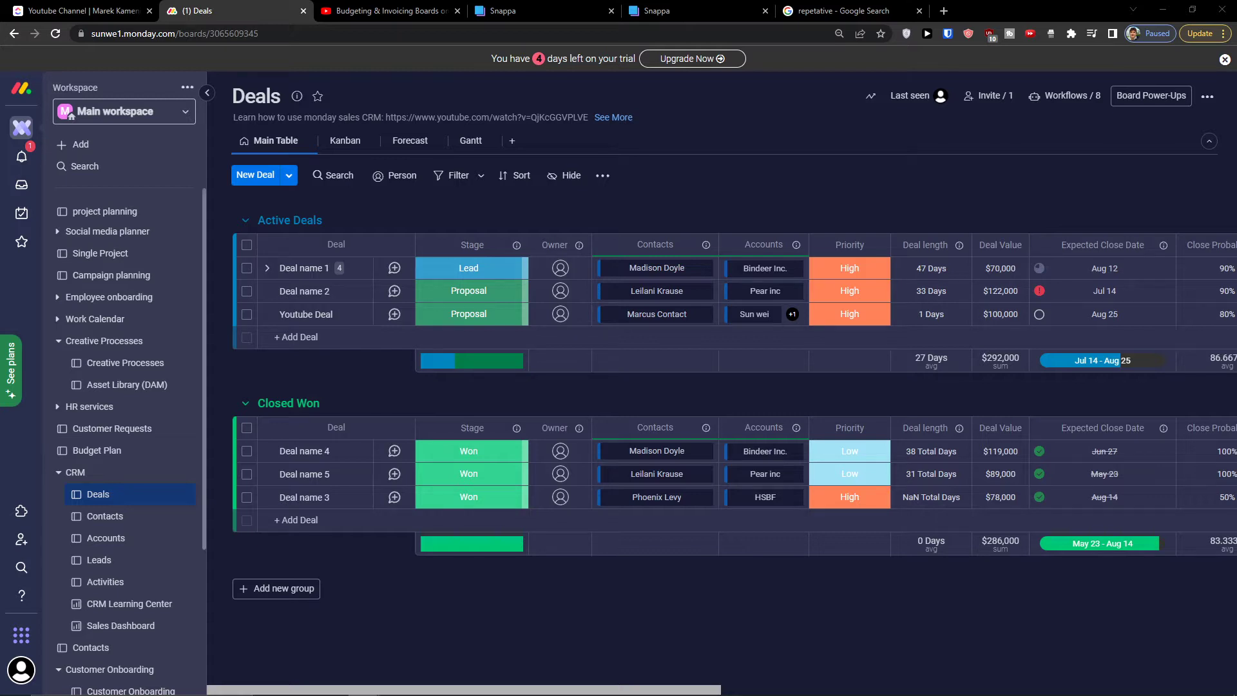
# Dismiss the 'You have 4 days left on your trial' banner above the Deals board
pyautogui.click(1225, 59)
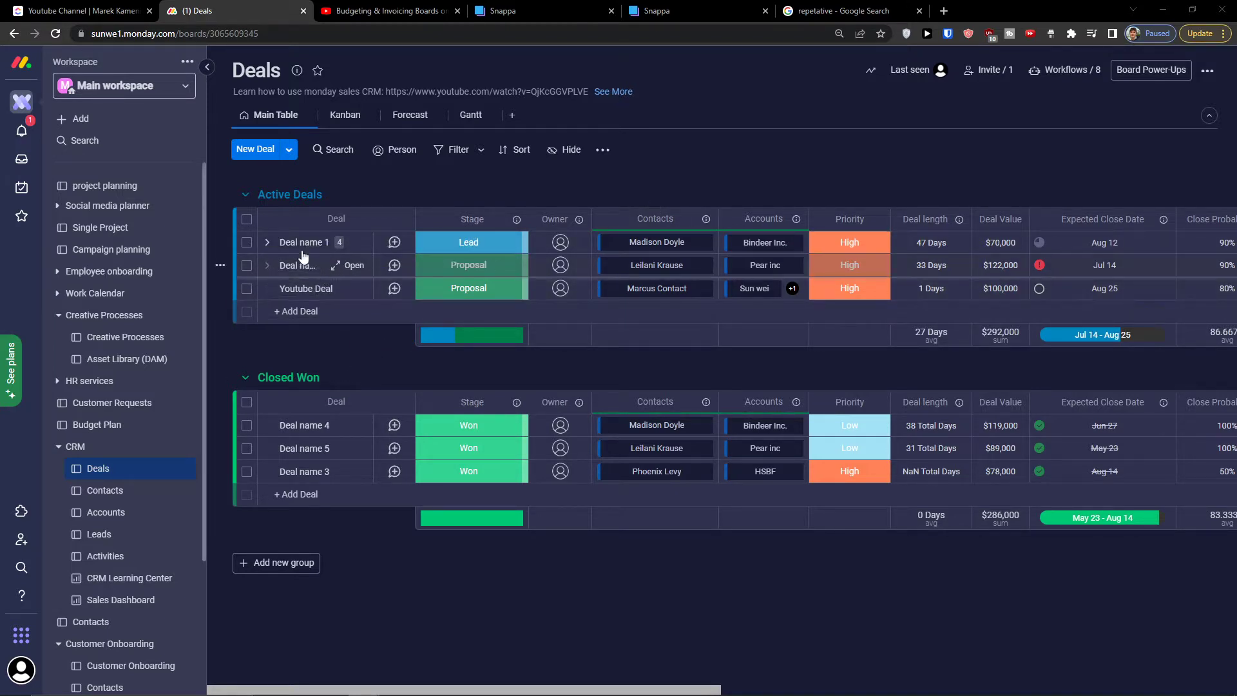
# Open Deal name 2's item card, dismiss the item views promotion, and show Quotes & Invoices
pyautogui.click(331, 266)
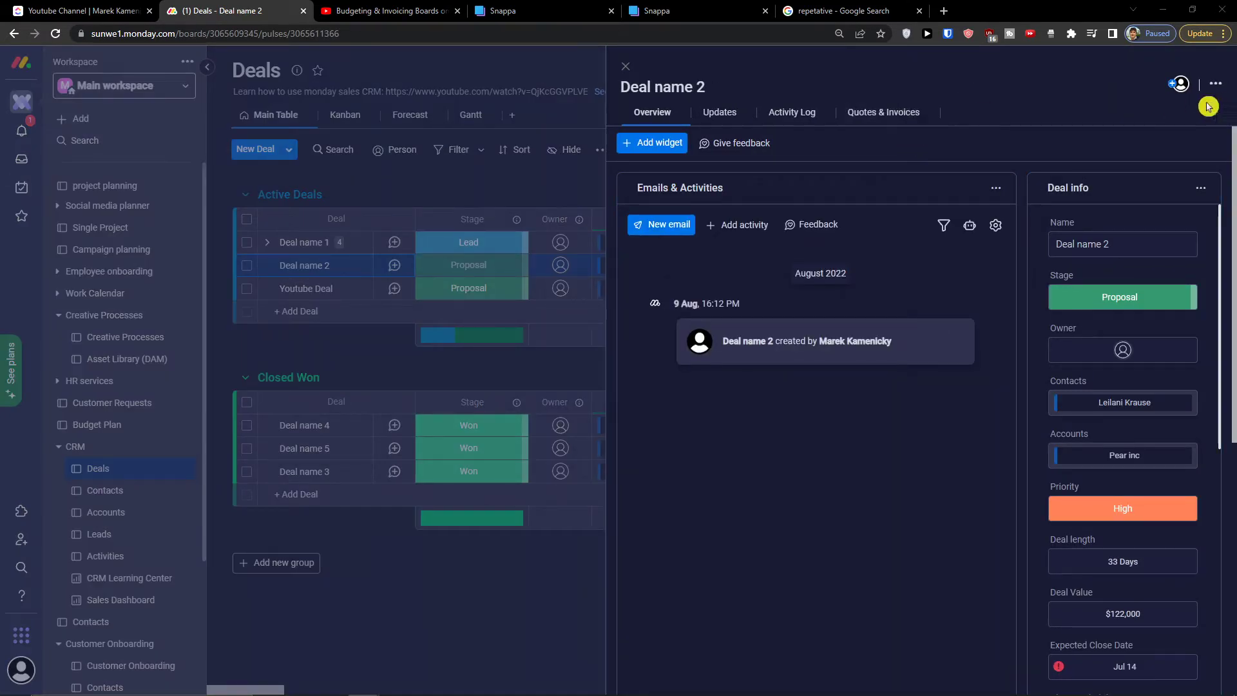
pyautogui.click(1210, 113)
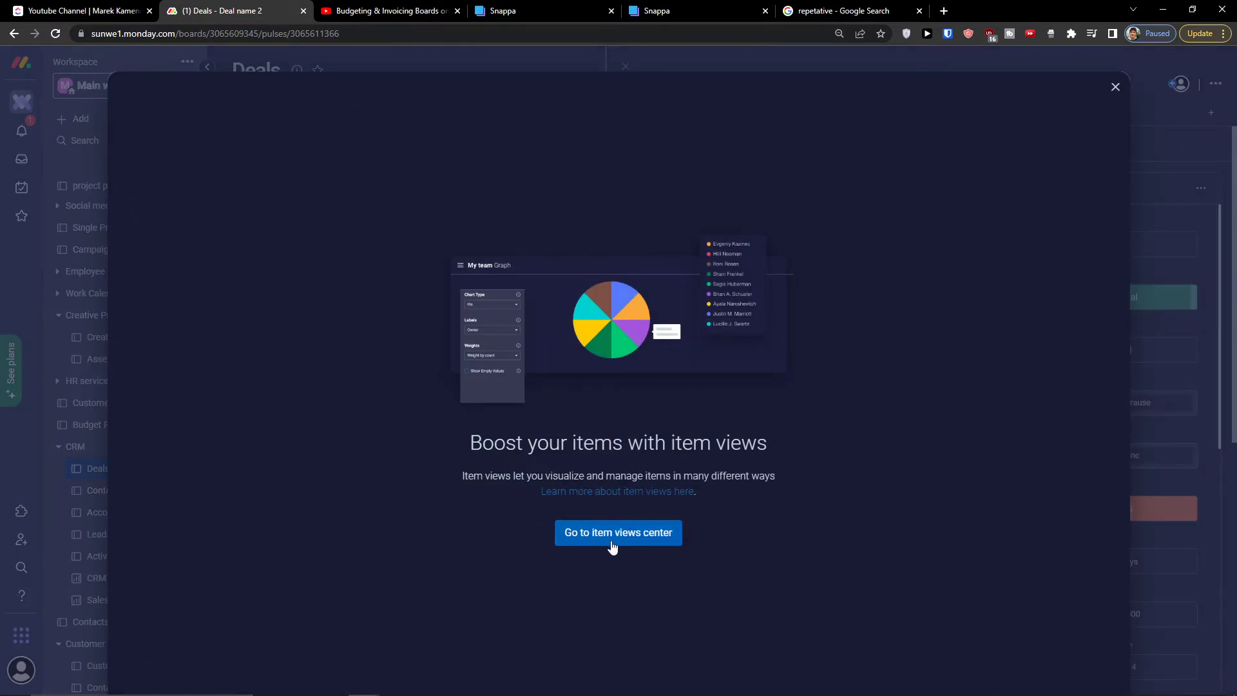
pyautogui.click(1116, 86)
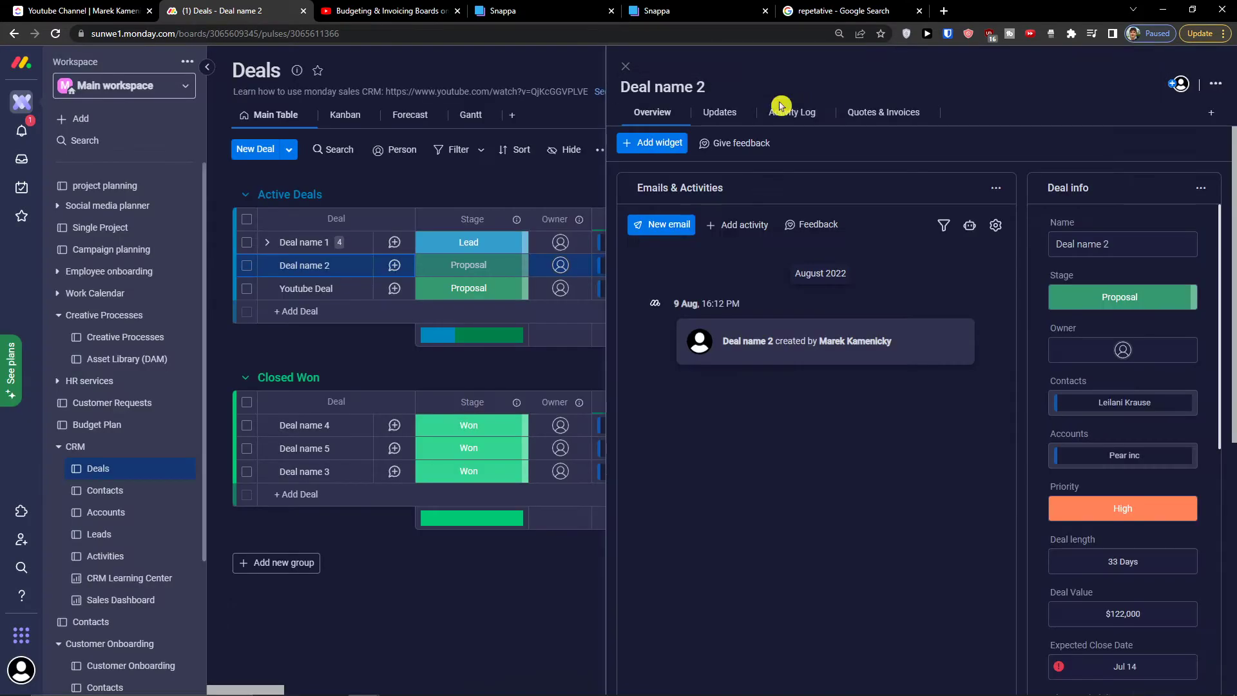
pyautogui.click(874, 114)
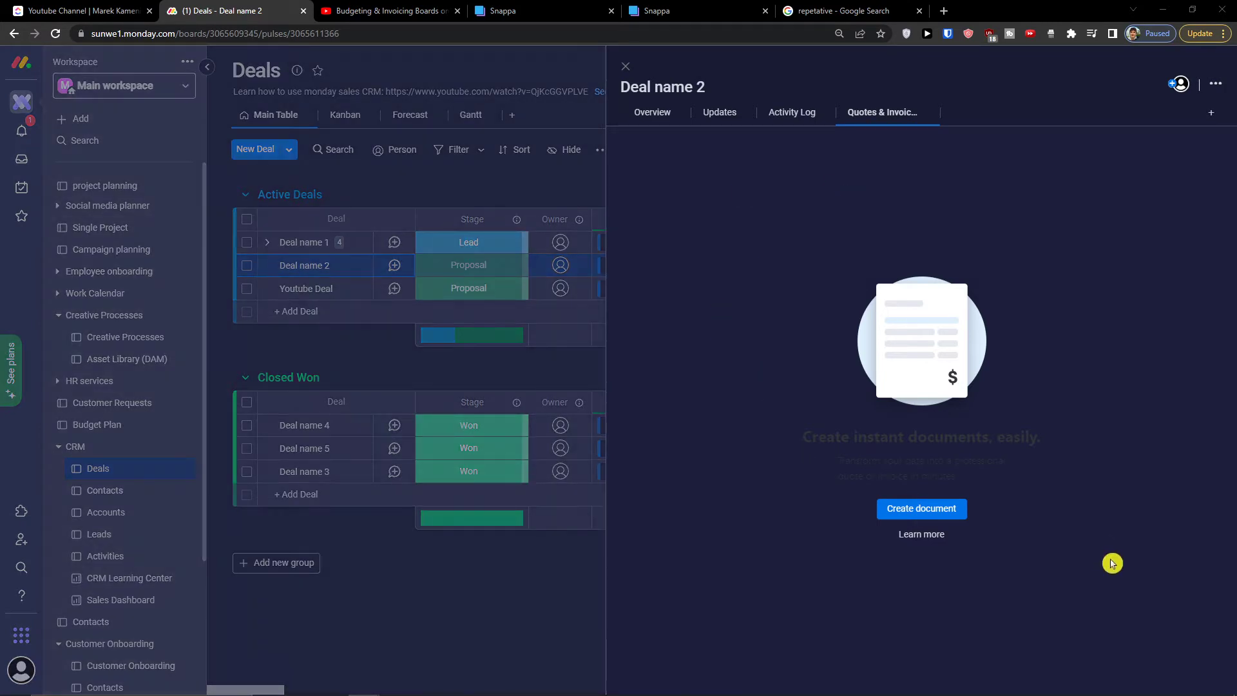
# Create a new document for Deal name 2 and title it Deal Invoice
pyautogui.click(951, 512)
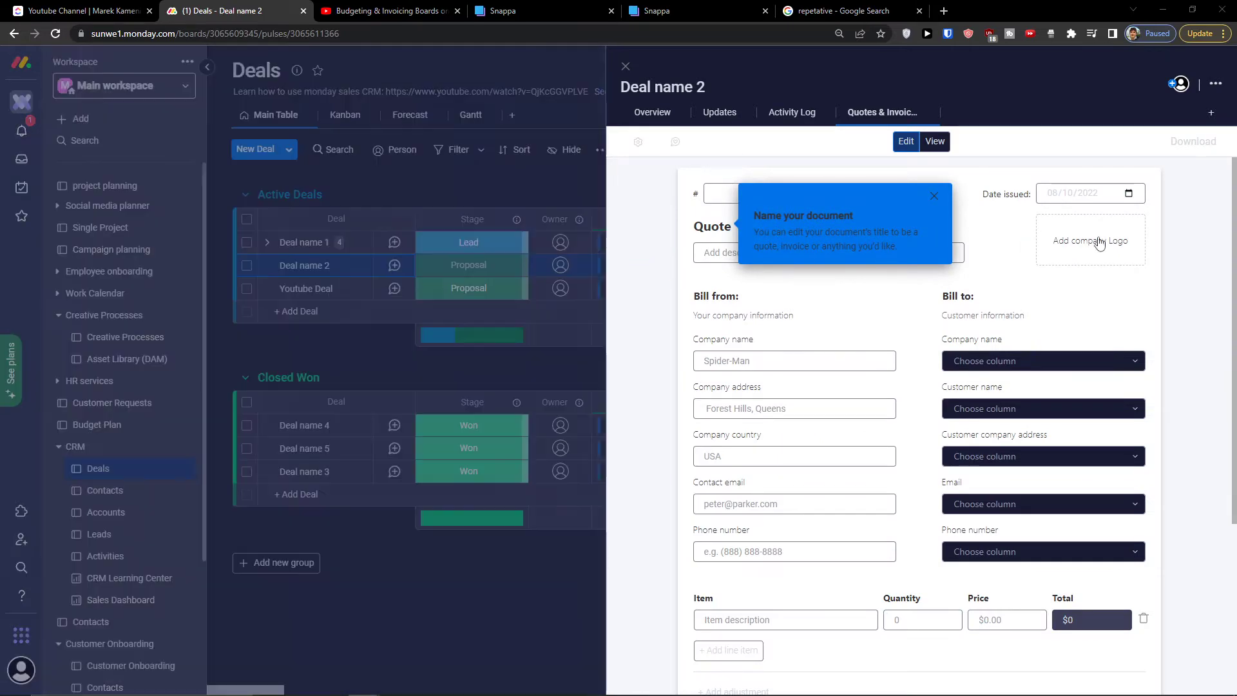
pyautogui.click(744, 193)
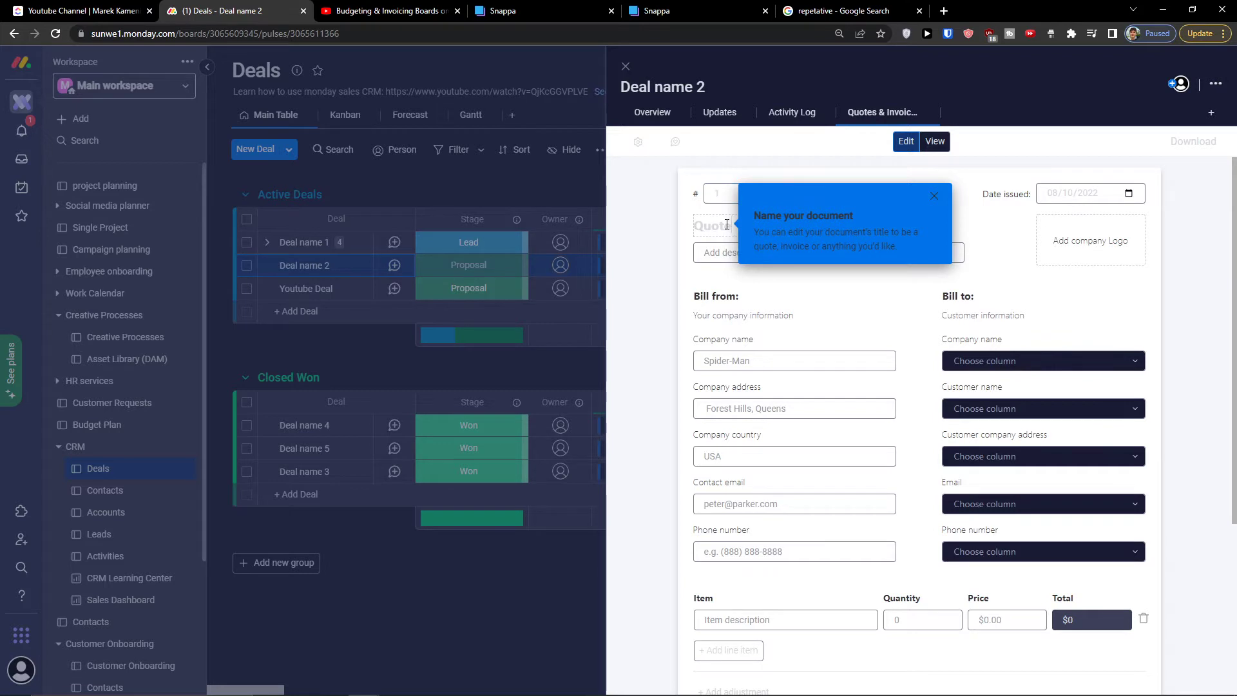
pyautogui.press('Tab')
pyautogui.write('D')
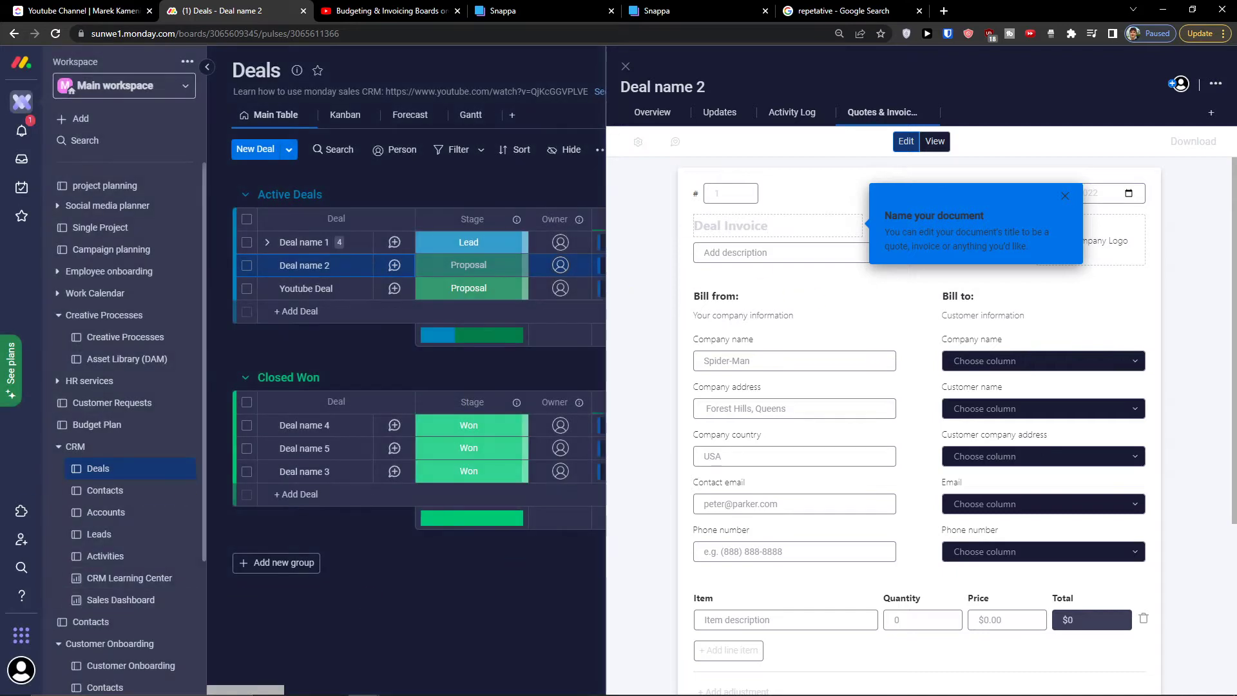
pyautogui.click(1182, 235)
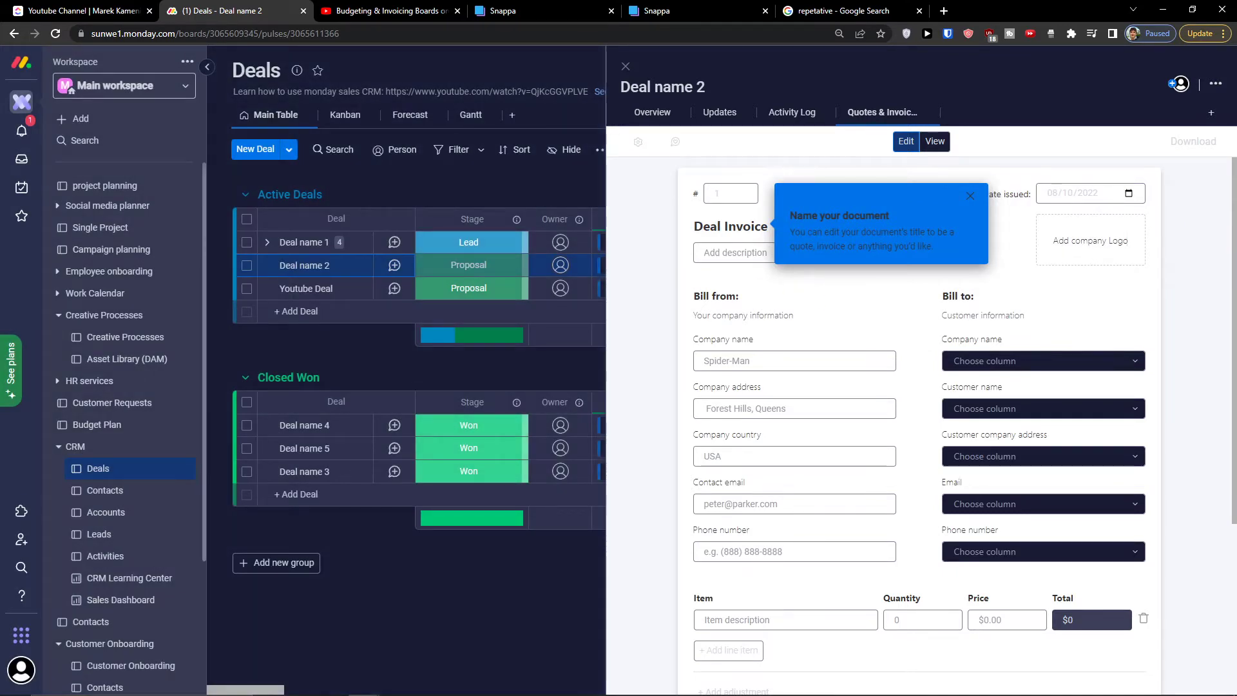
# Keep the issue date at 08/10/2022 and start adding a company logo
pyautogui.click(1088, 194)
pyautogui.click(971, 197)
pyautogui.click(1129, 194)
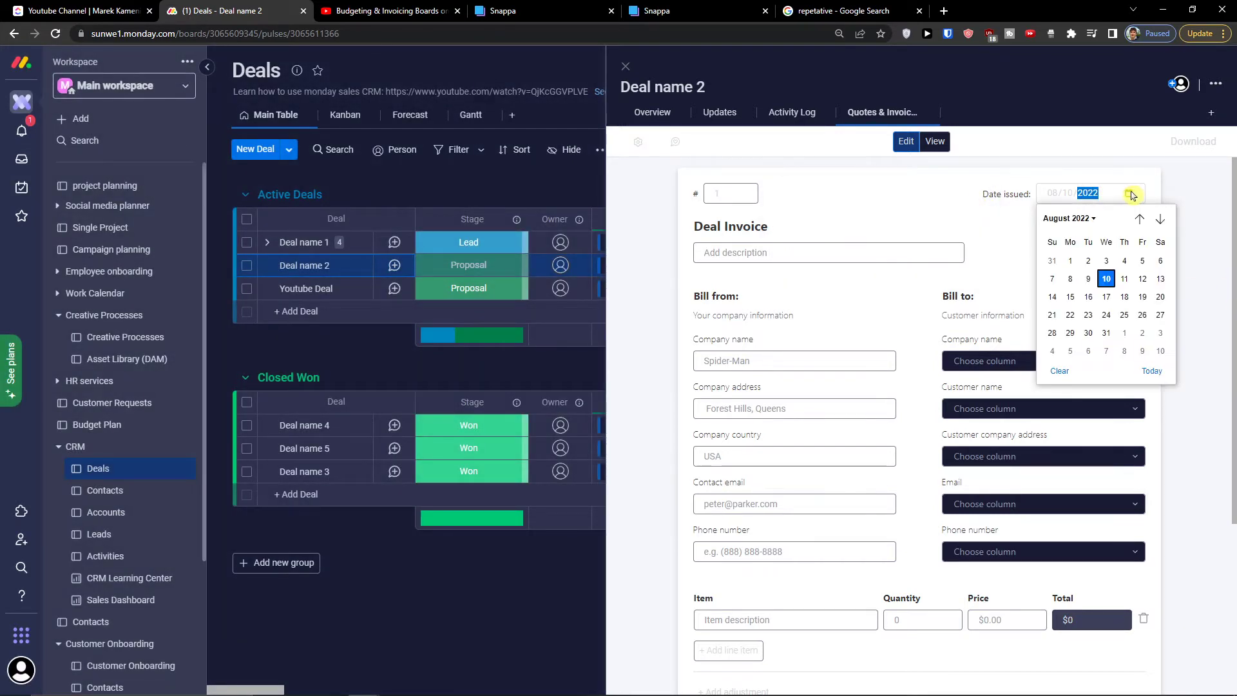
pyautogui.click(1107, 276)
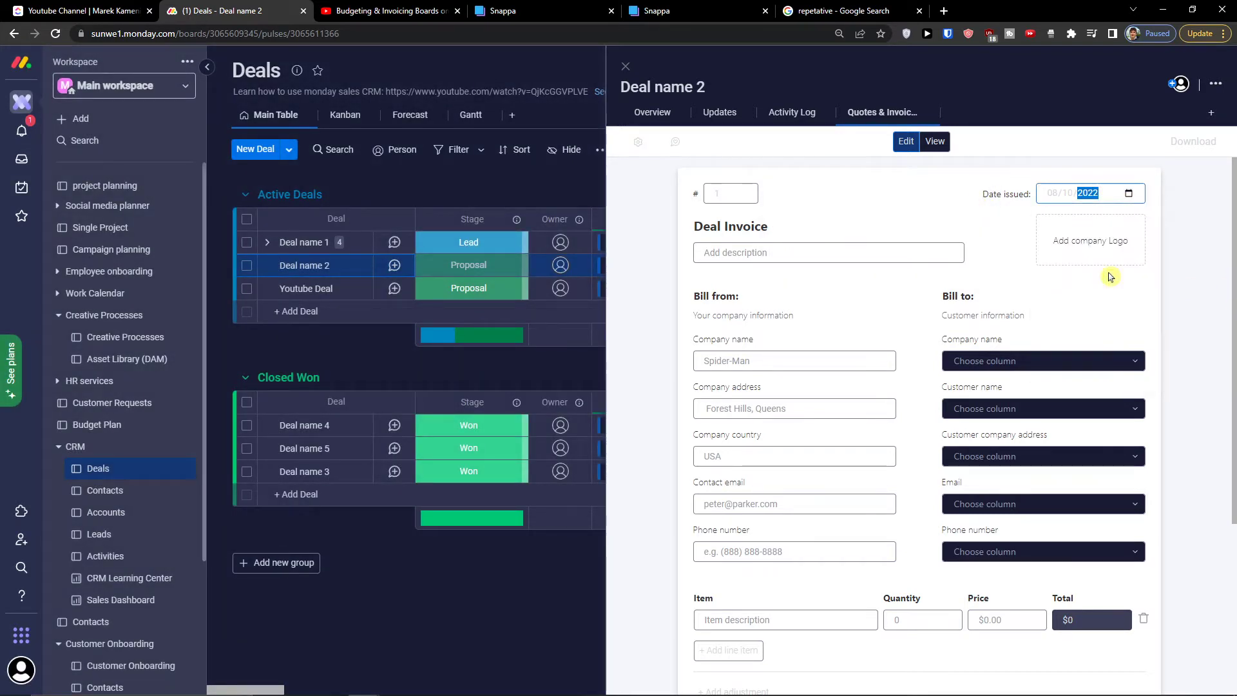
pyautogui.click(1075, 246)
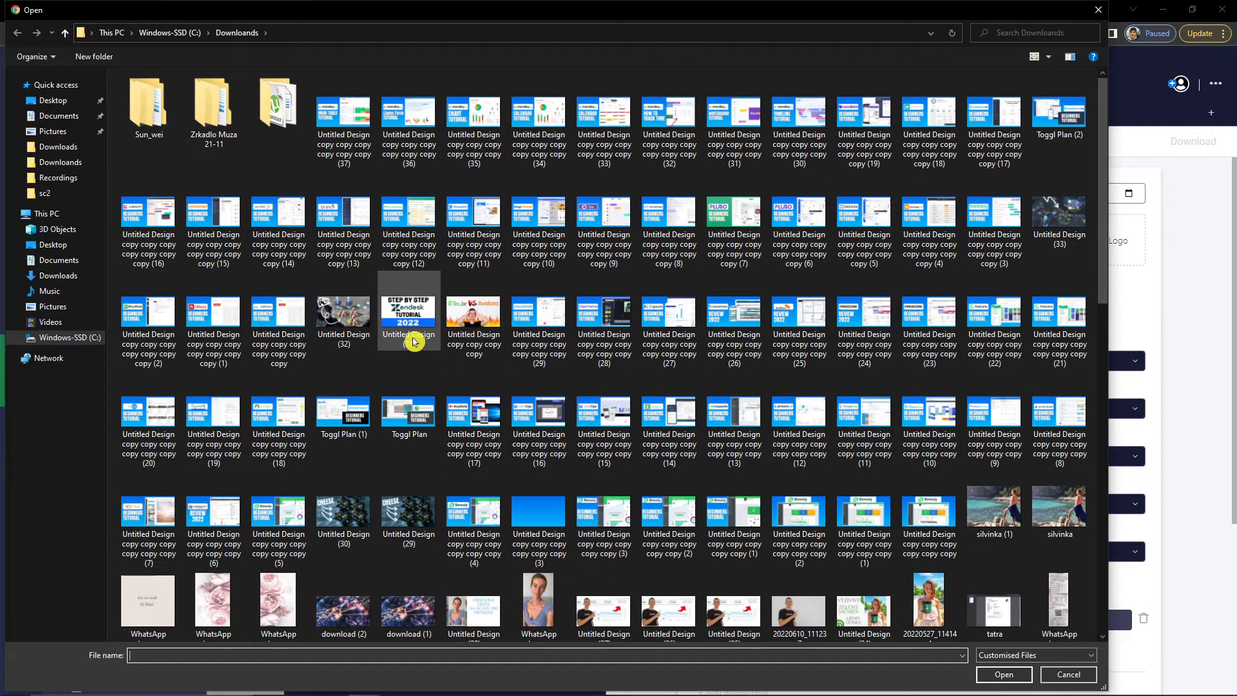
# Set an image file as the invoice logo and tidy the Bill-from company name
pyautogui.doubleClick(367, 337)
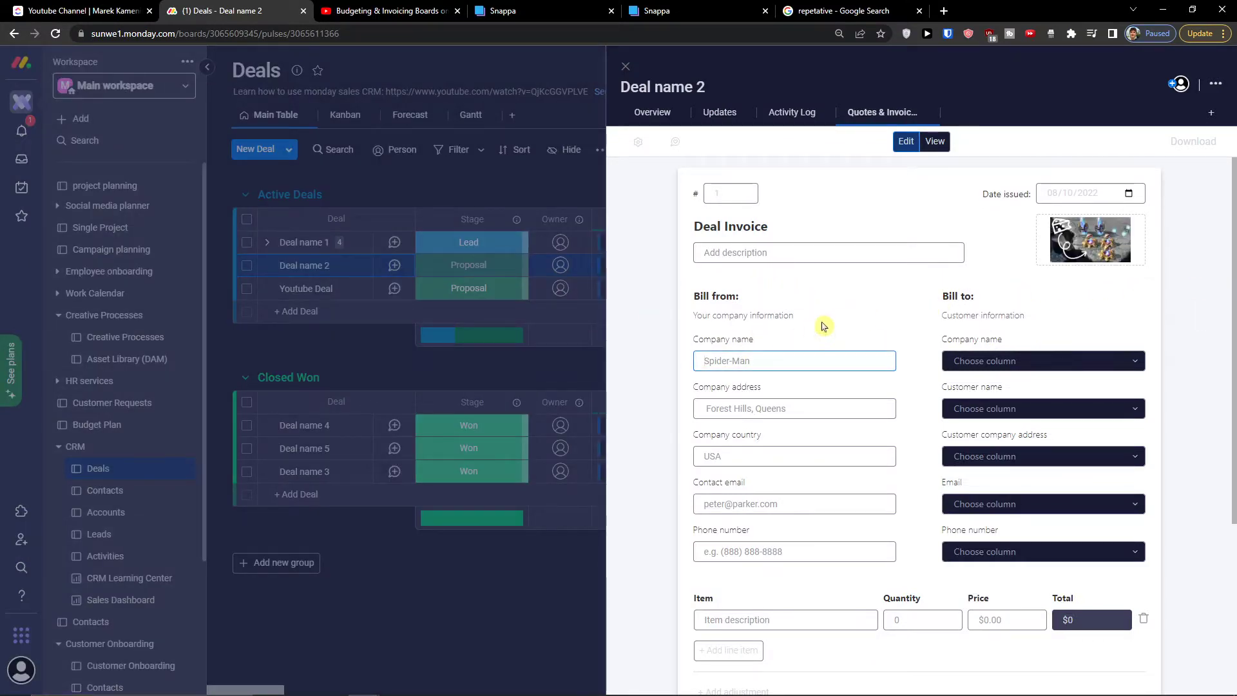
pyautogui.click(974, 362)
pyautogui.click(859, 335)
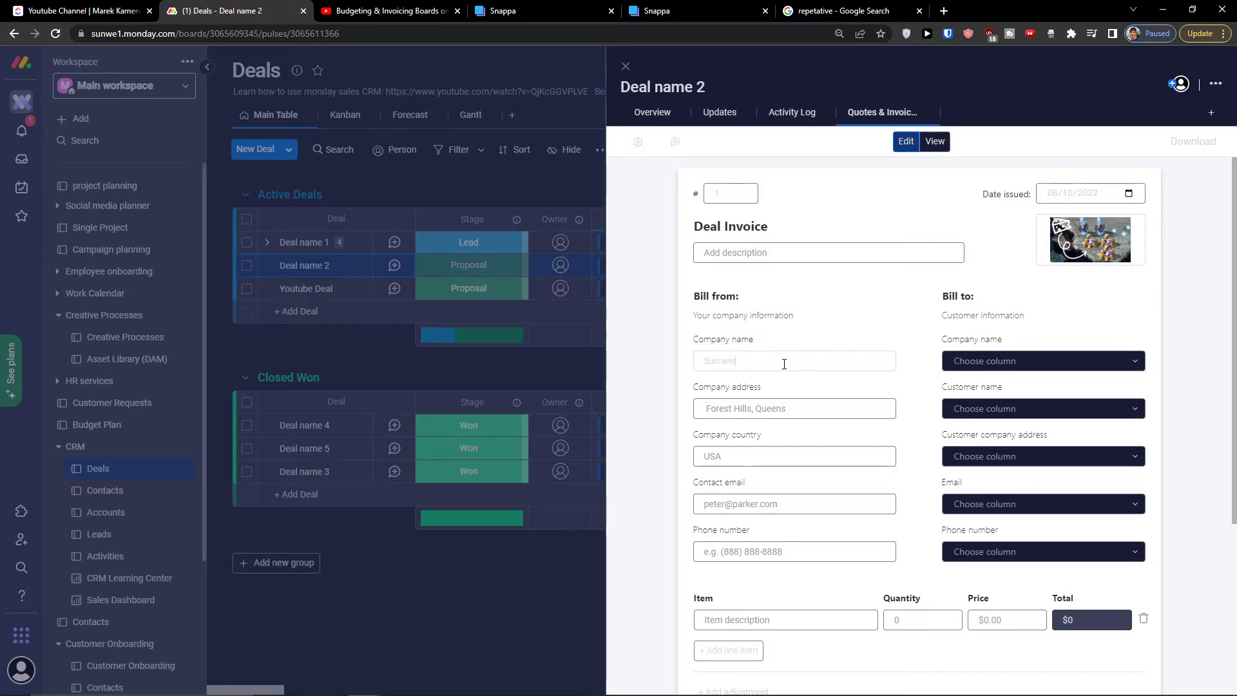
pyautogui.press('BackSpace')
pyautogui.press('Tab')
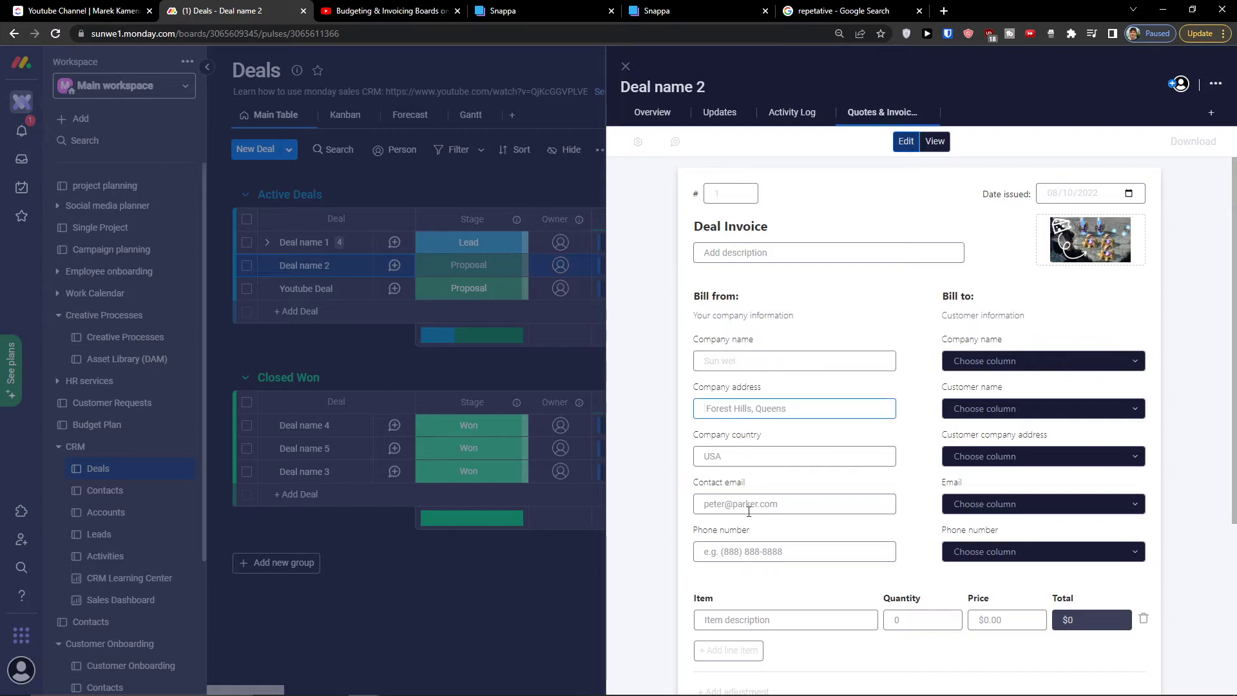
pyautogui.press('Tab')
pyautogui.press('Tab')
pyautogui.click(799, 387)
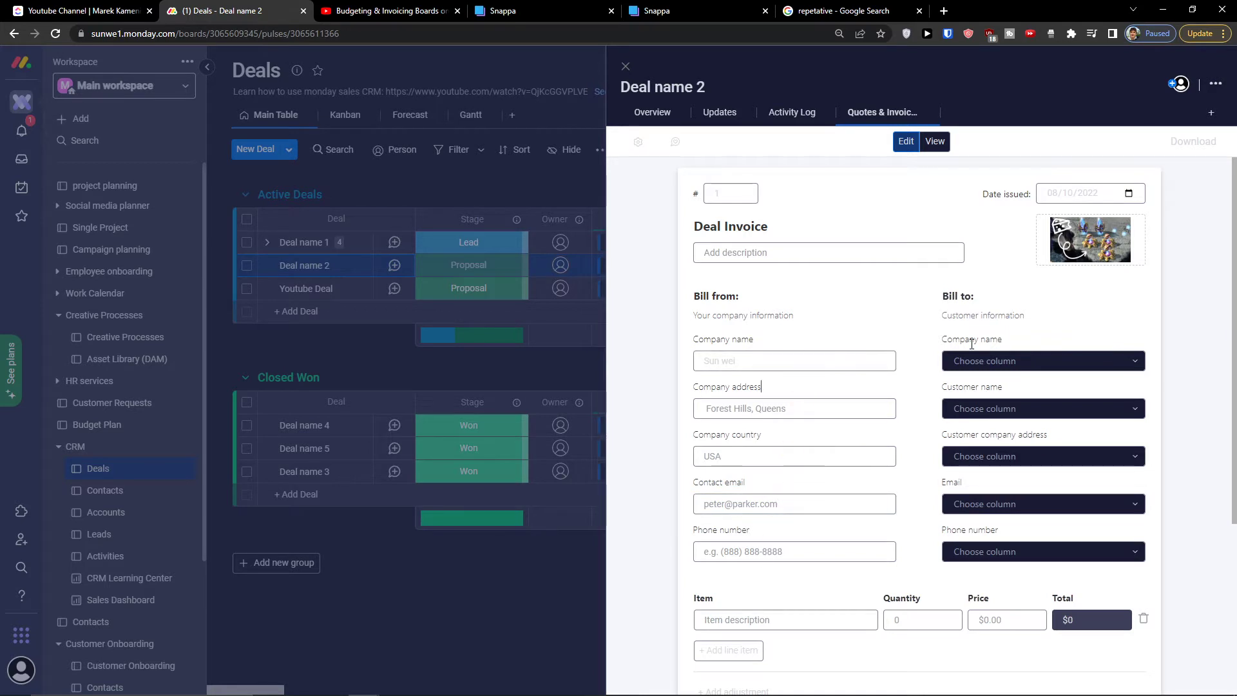
pyautogui.click(974, 362)
# Map the Bill-to company name to the Pear inc Company column
pyautogui.click(978, 361)
pyautogui.click(982, 364)
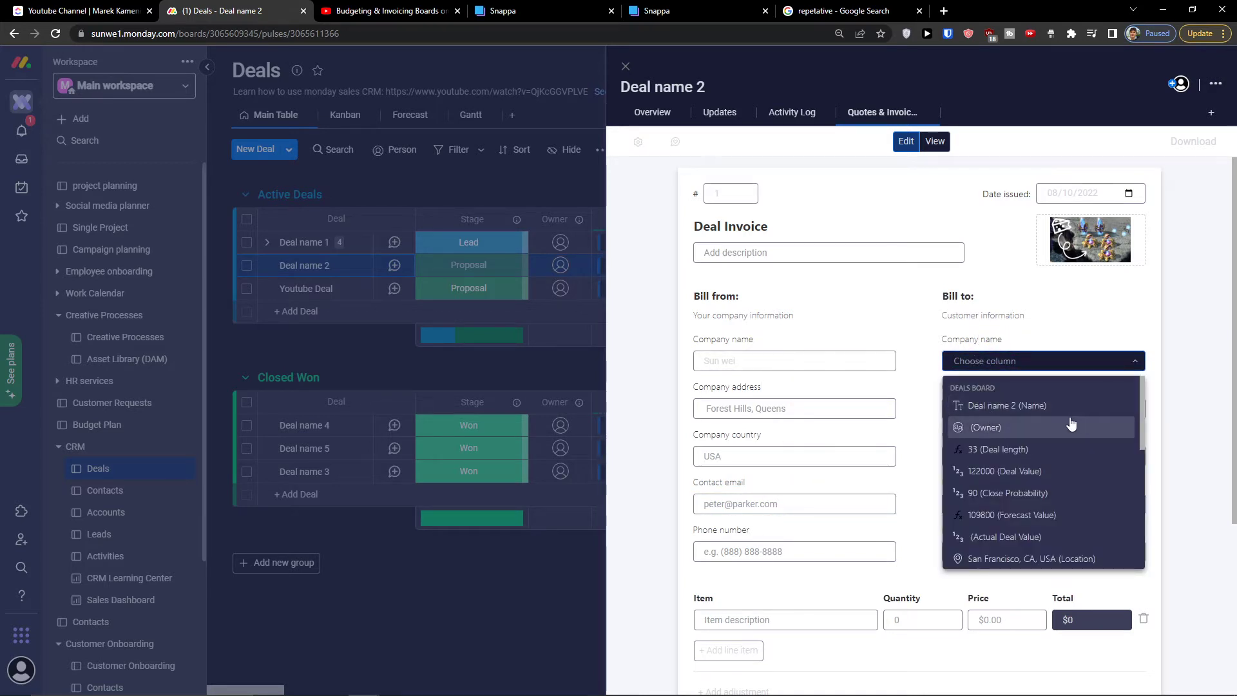
pyautogui.scroll(-1, 1065, 427)
pyautogui.scroll(-5, 1065, 426)
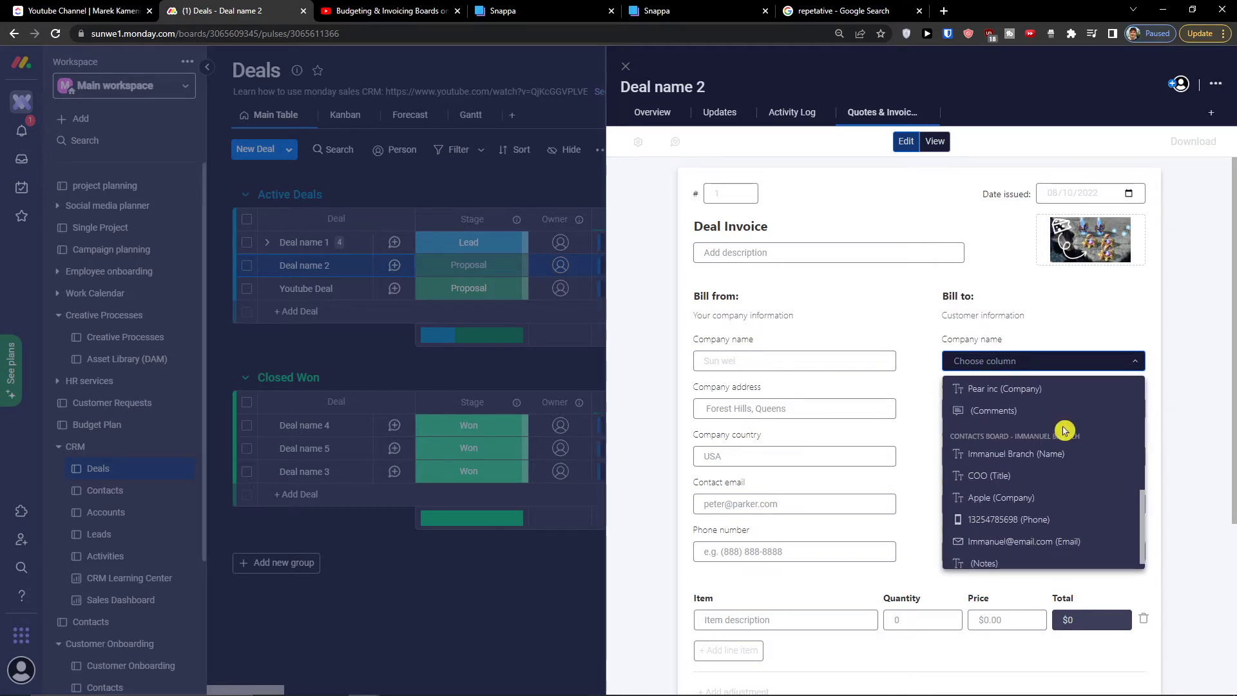
pyautogui.scroll(-1, 1073, 477)
pyautogui.scroll(3, 1079, 479)
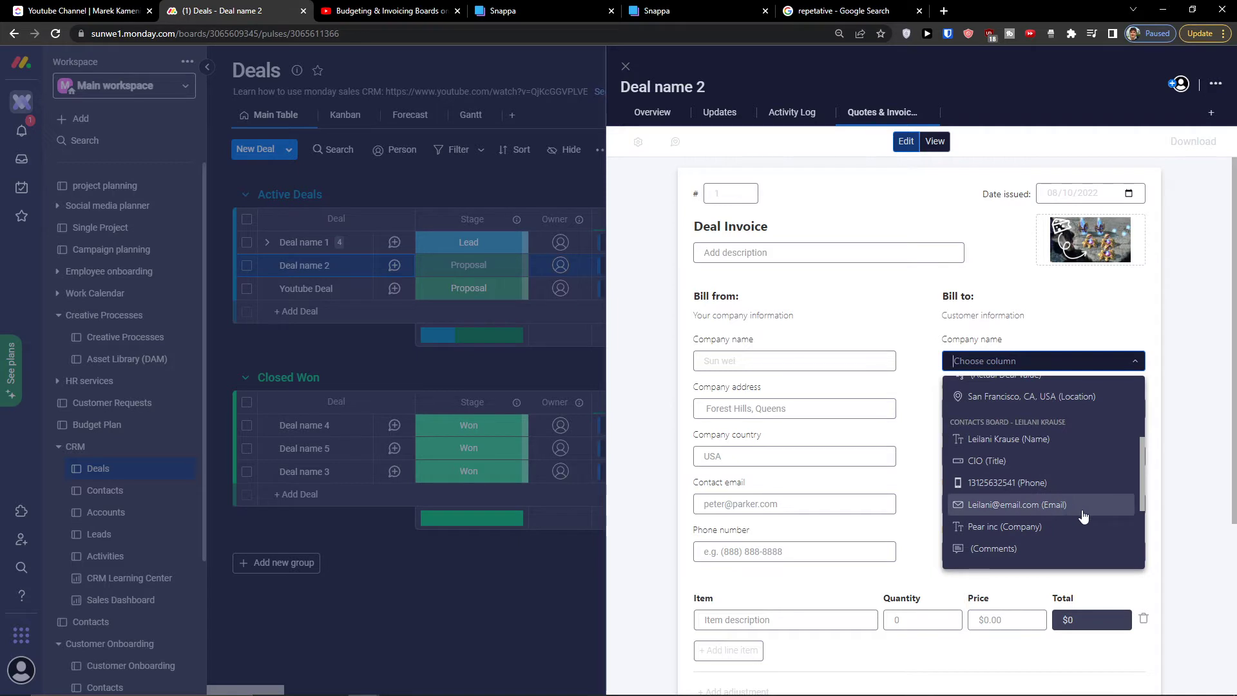
pyautogui.scroll(3, 1084, 516)
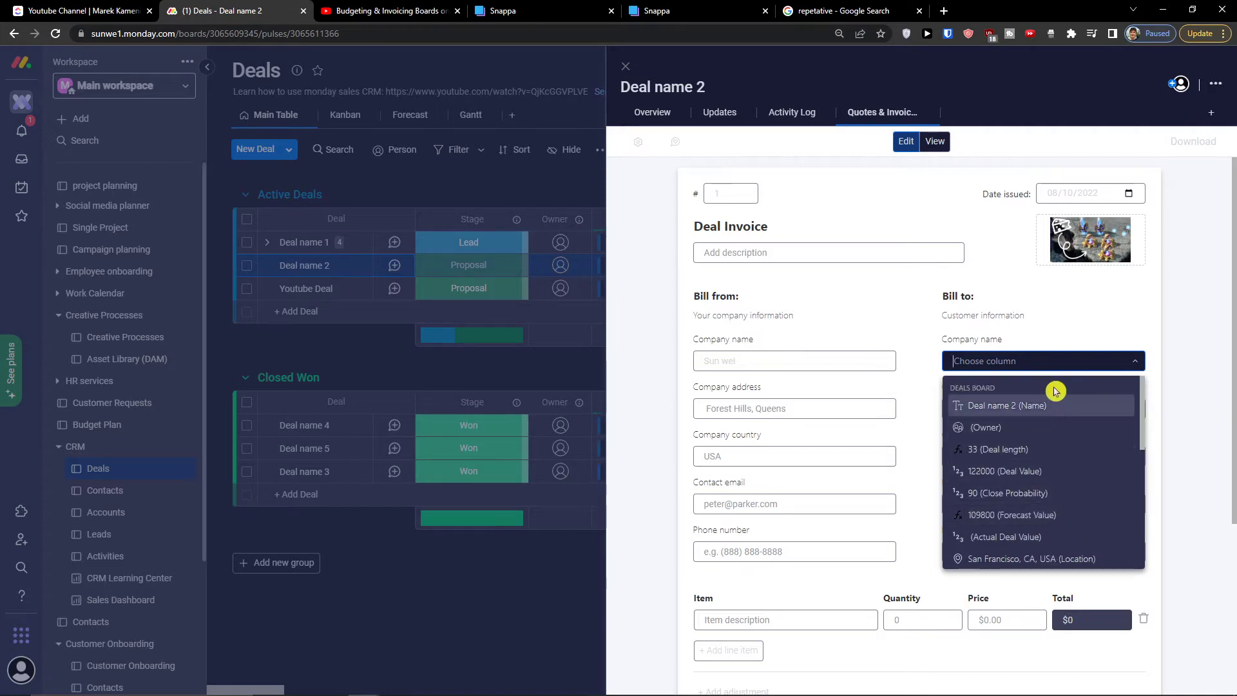
pyautogui.scroll(-3, 1021, 471)
pyautogui.scroll(3, 1049, 475)
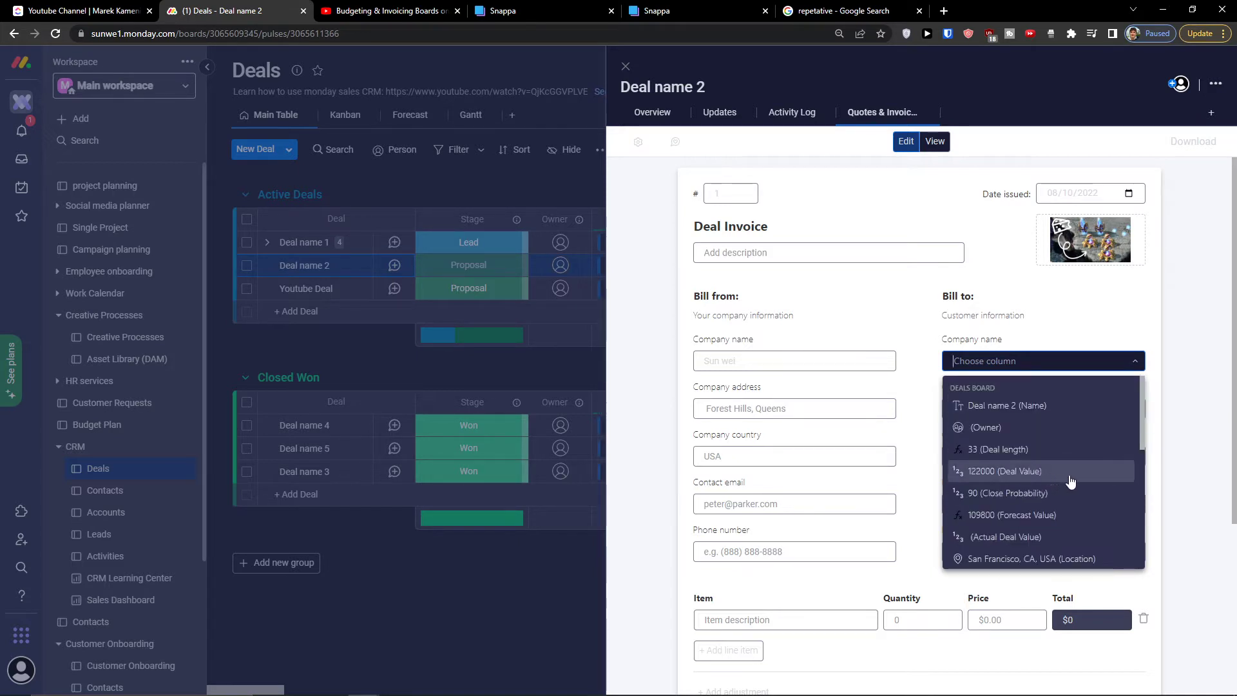
pyautogui.moveTo(1137, 422); pyautogui.dragTo(1128, 490)
pyautogui.click(1022, 510)
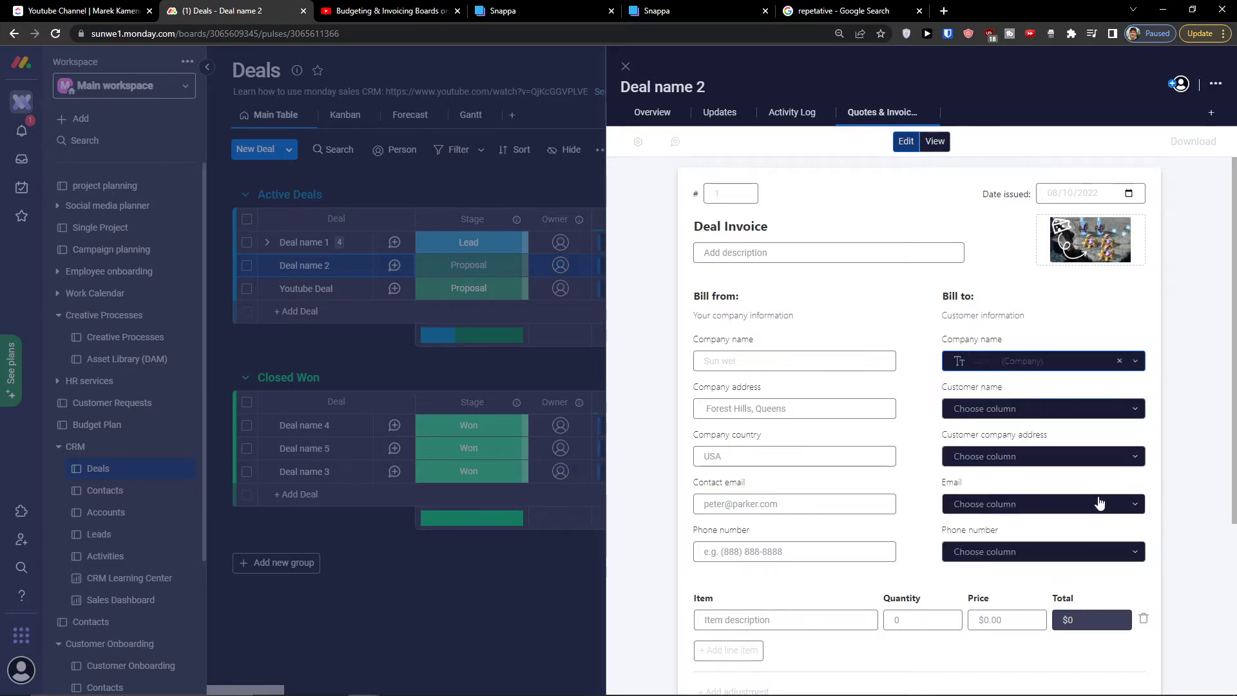
# Map the Bill-to name, address, email and phone to the Name, Location, Email and Phone columns
pyautogui.click(1043, 409)
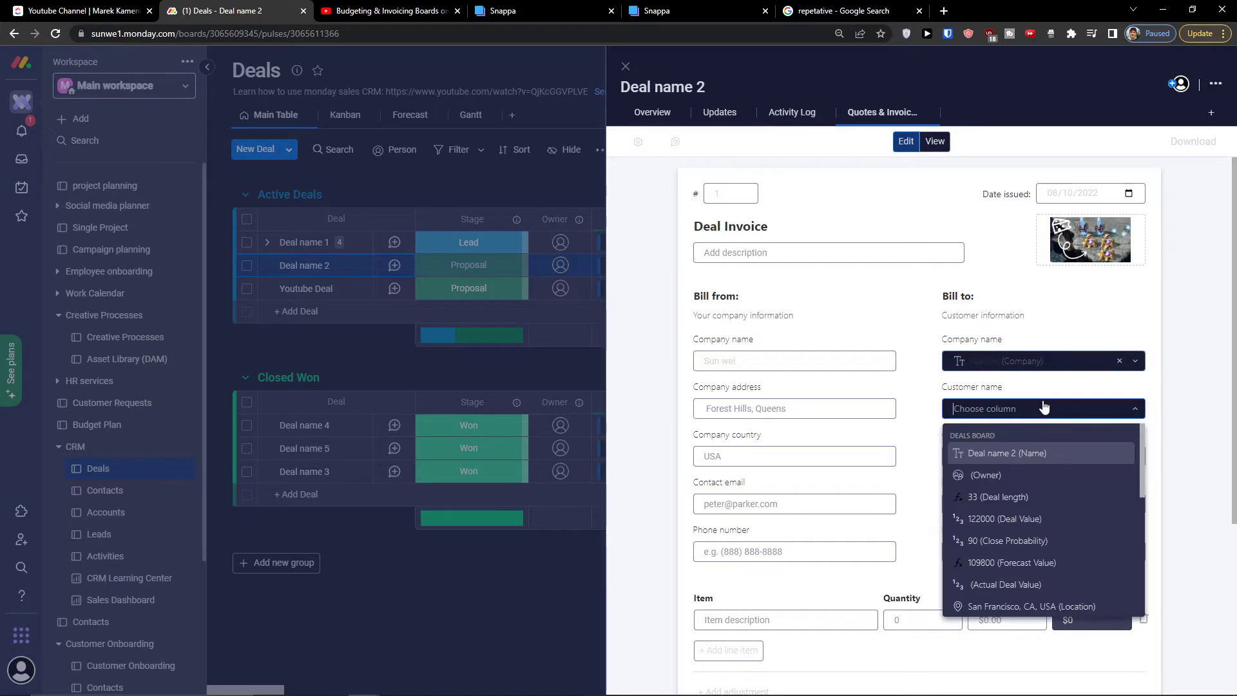
pyautogui.scroll(-2, 1053, 499)
pyautogui.click(1050, 504)
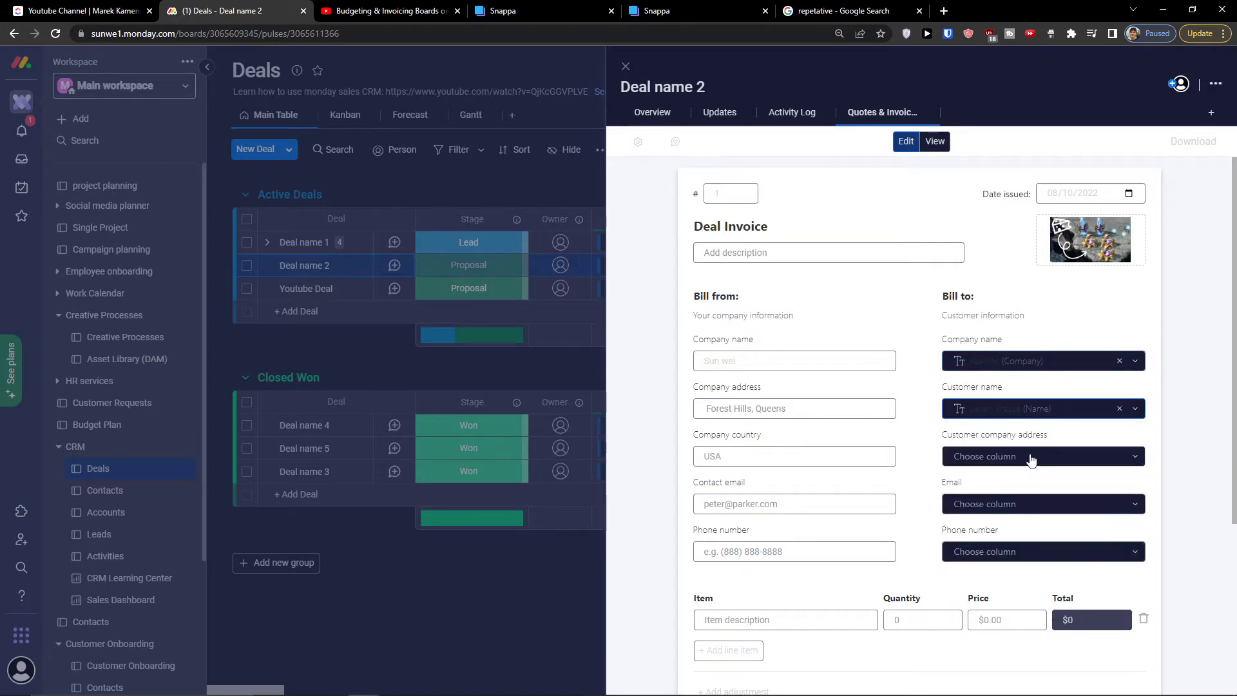
pyautogui.click(1056, 457)
pyautogui.scroll(-3, 1017, 537)
pyautogui.click(1048, 545)
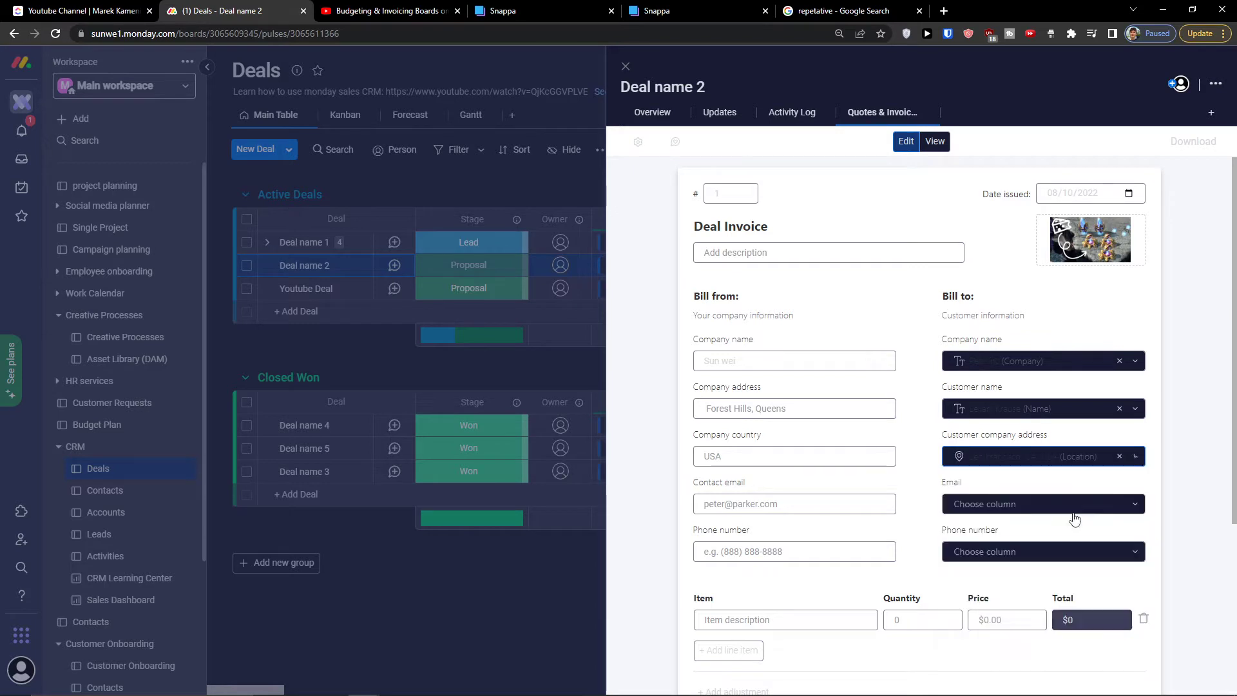
pyautogui.click(1038, 509)
pyautogui.scroll(-5, 1044, 567)
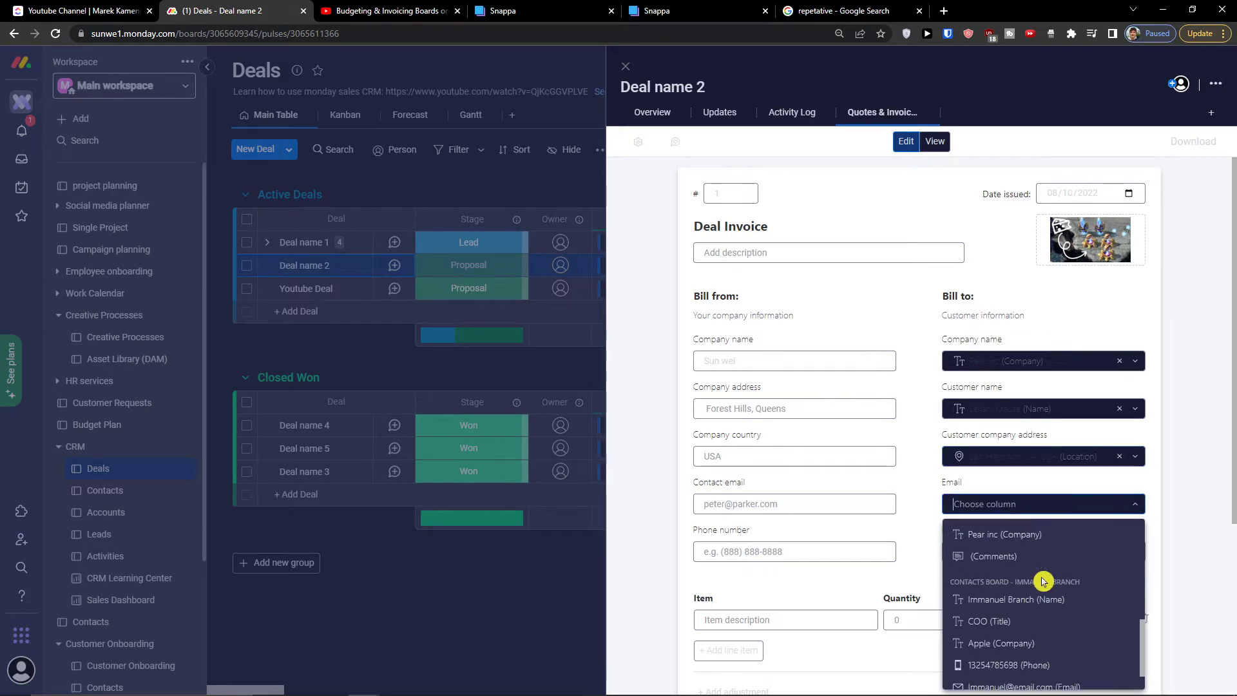
pyautogui.scroll(-1, 1044, 581)
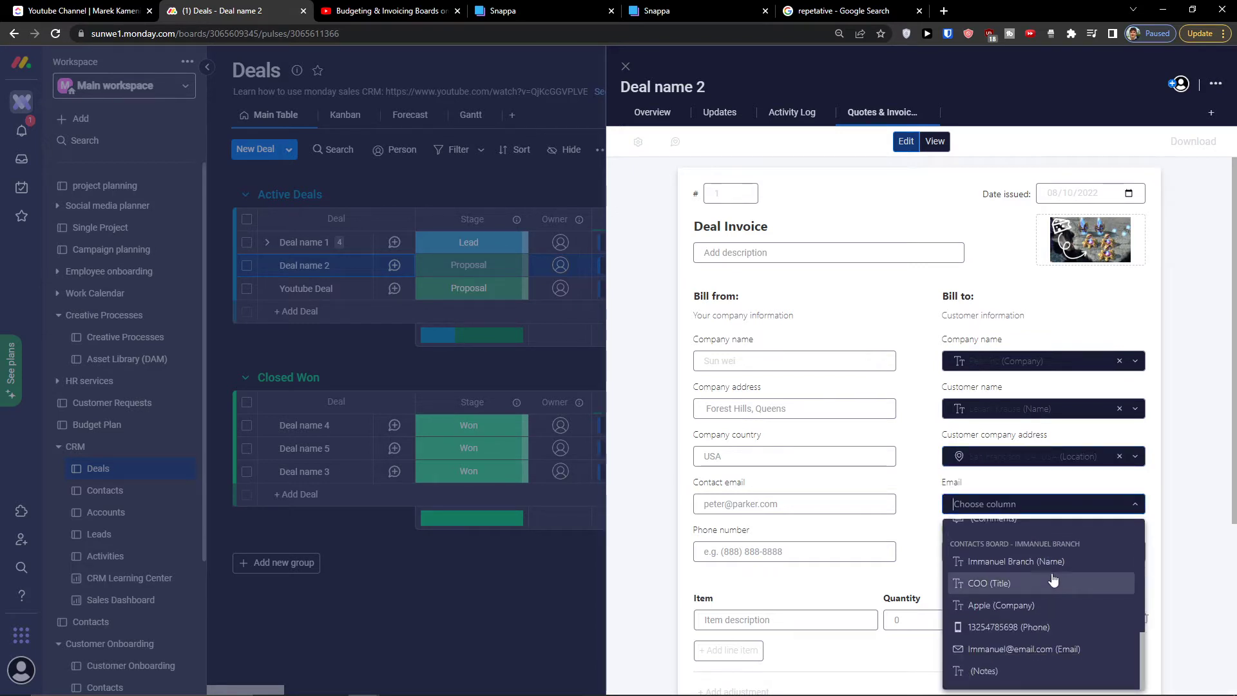
pyautogui.click(1018, 651)
pyautogui.click(1025, 554)
pyautogui.scroll(-8, 1050, 609)
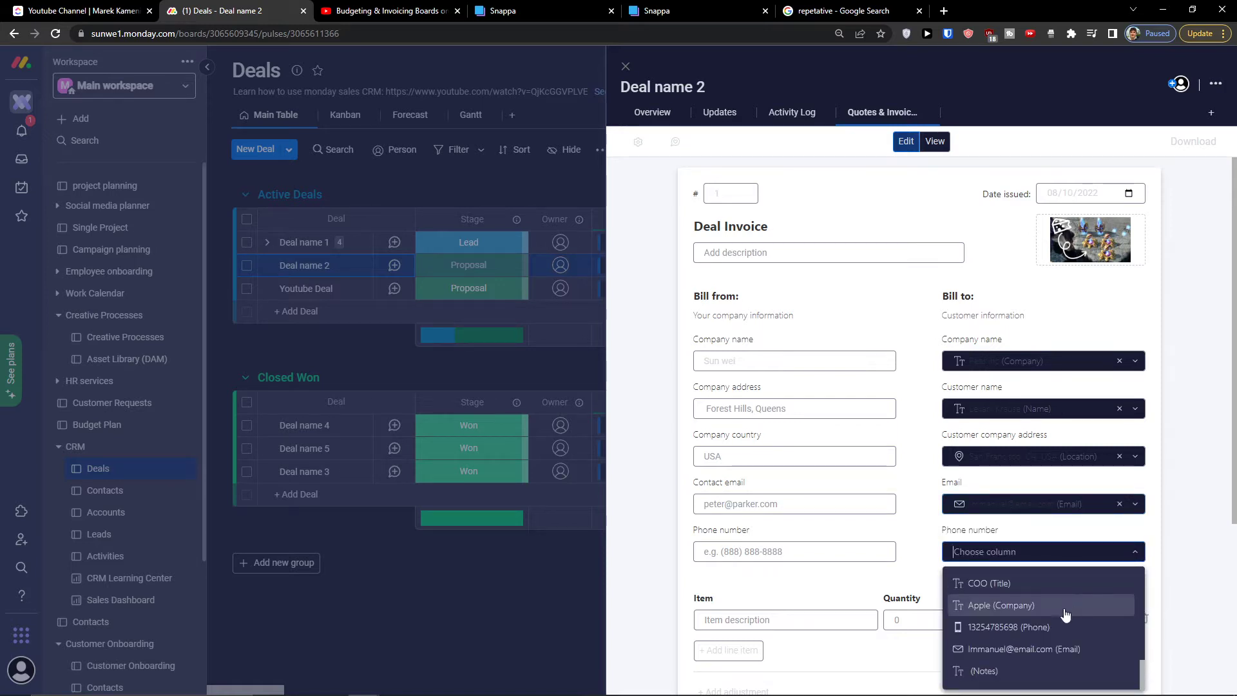
pyautogui.click(1063, 626)
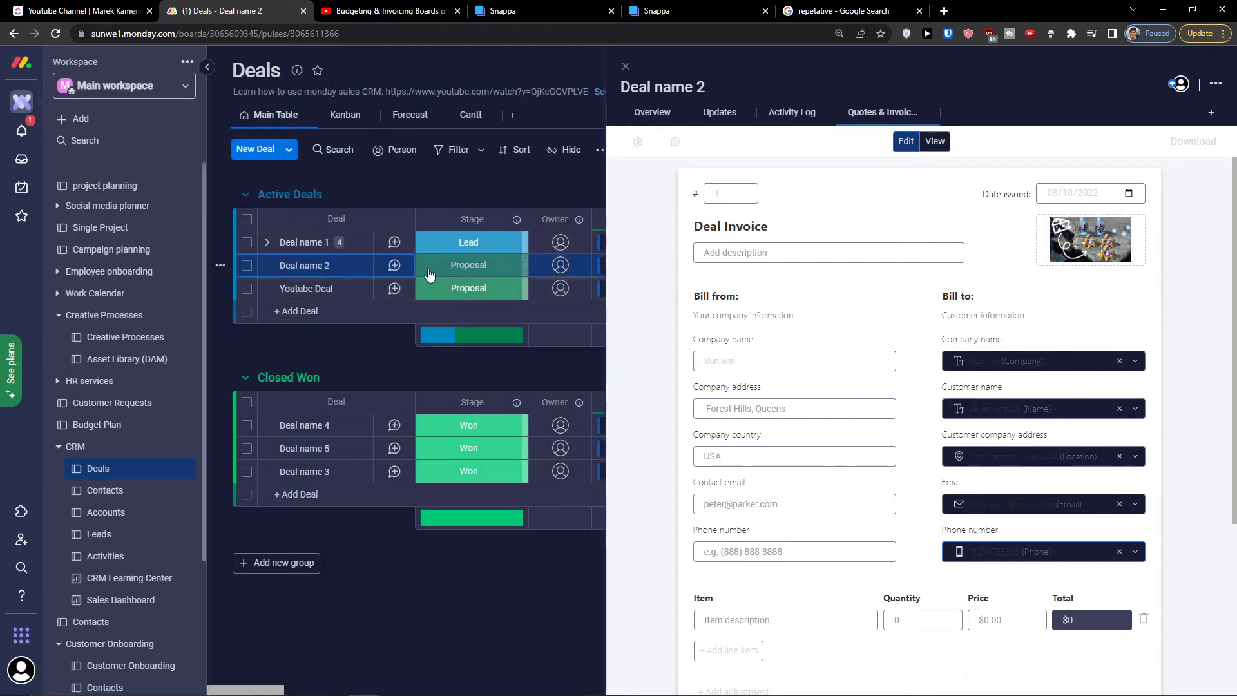
# Add line item 'Youtube videos deal', quantity 10 at price 100, totalling $1000
pyautogui.scroll(-3, 798, 325)
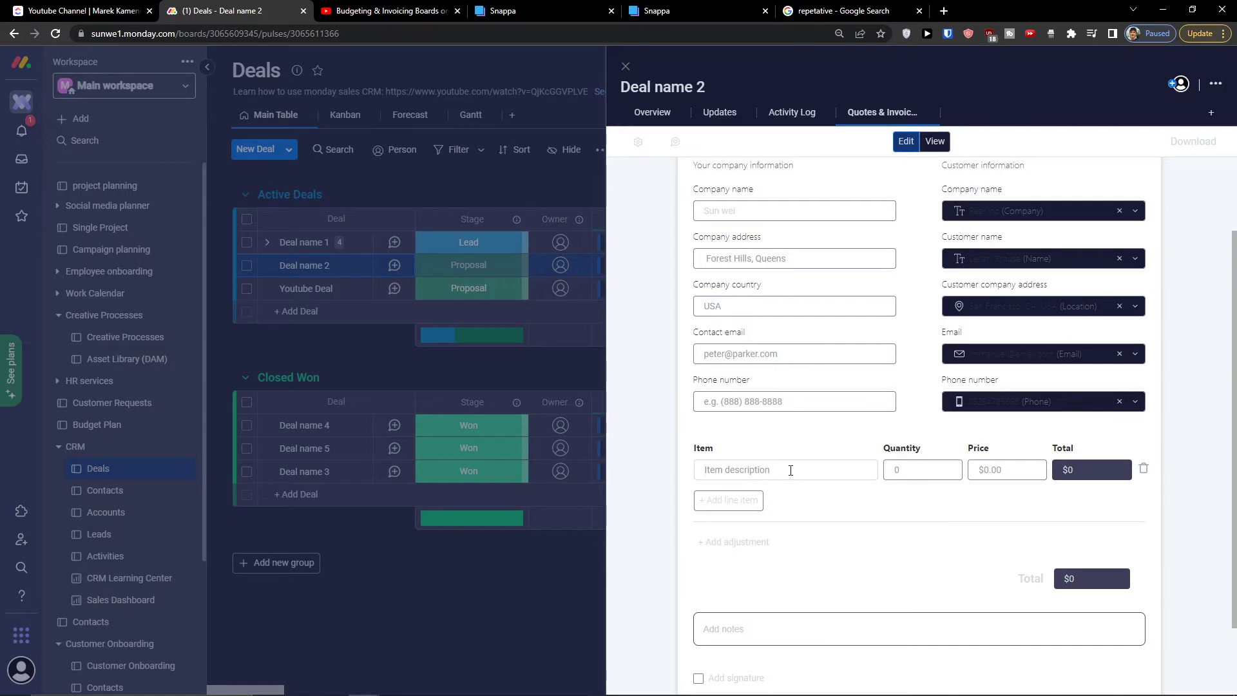
pyautogui.write('Youtube videos deal')
pyautogui.press('Tab')
pyautogui.press('Tab')
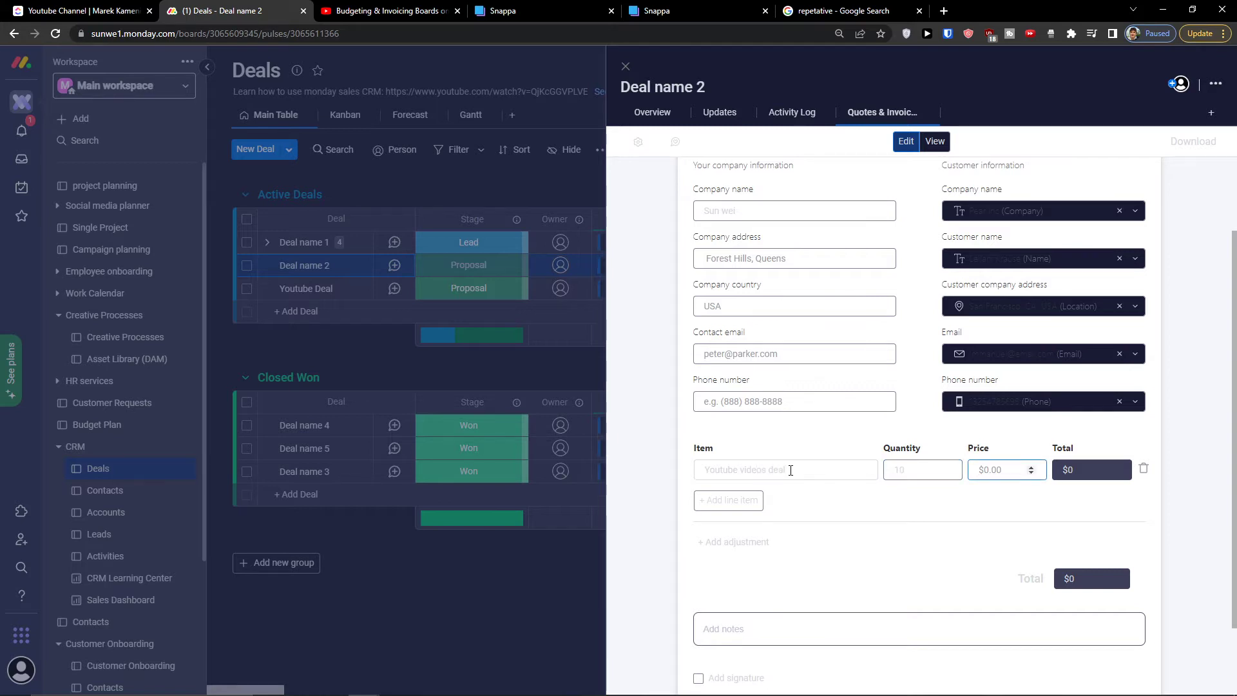
pyautogui.click(839, 514)
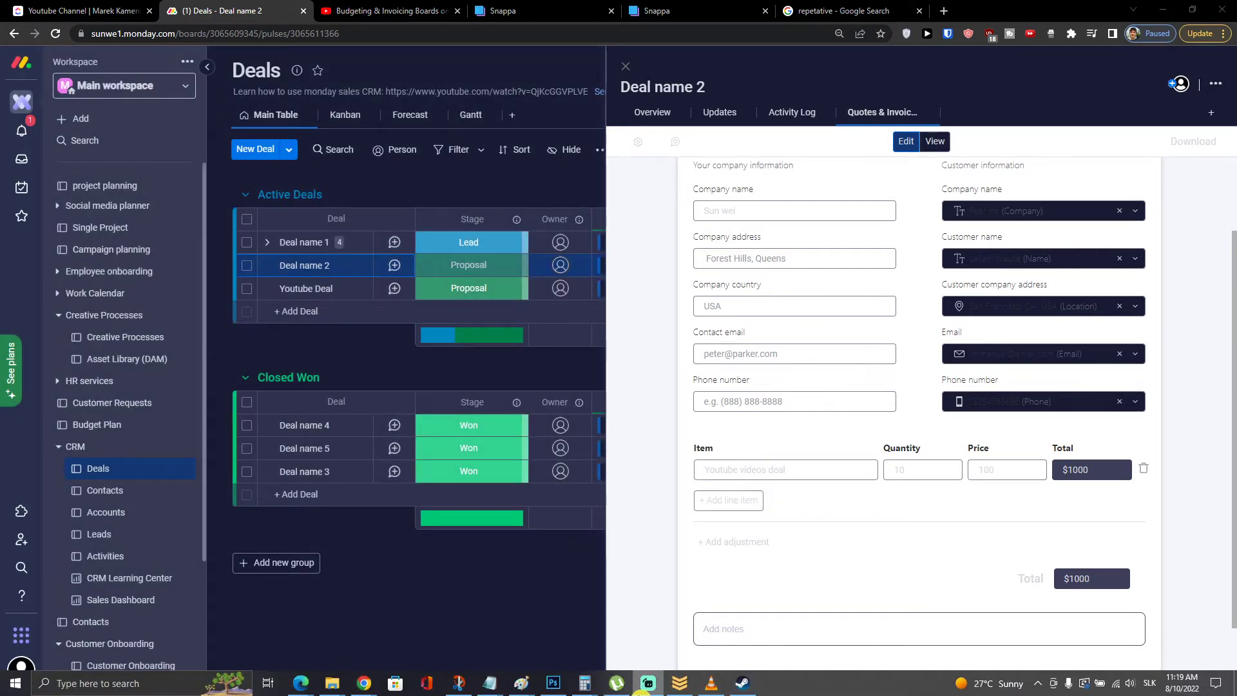
pyautogui.scroll(-2, 774, 541)
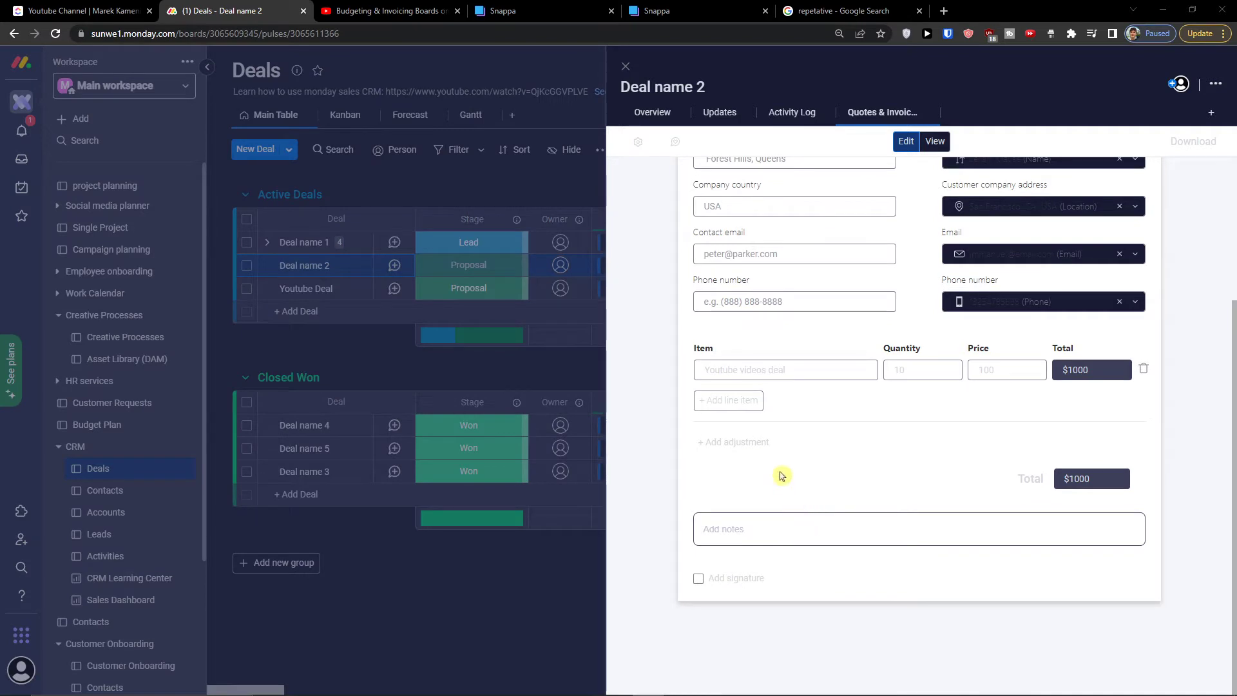
# Add a 10% Discount adjustment to the invoice
pyautogui.click(755, 454)
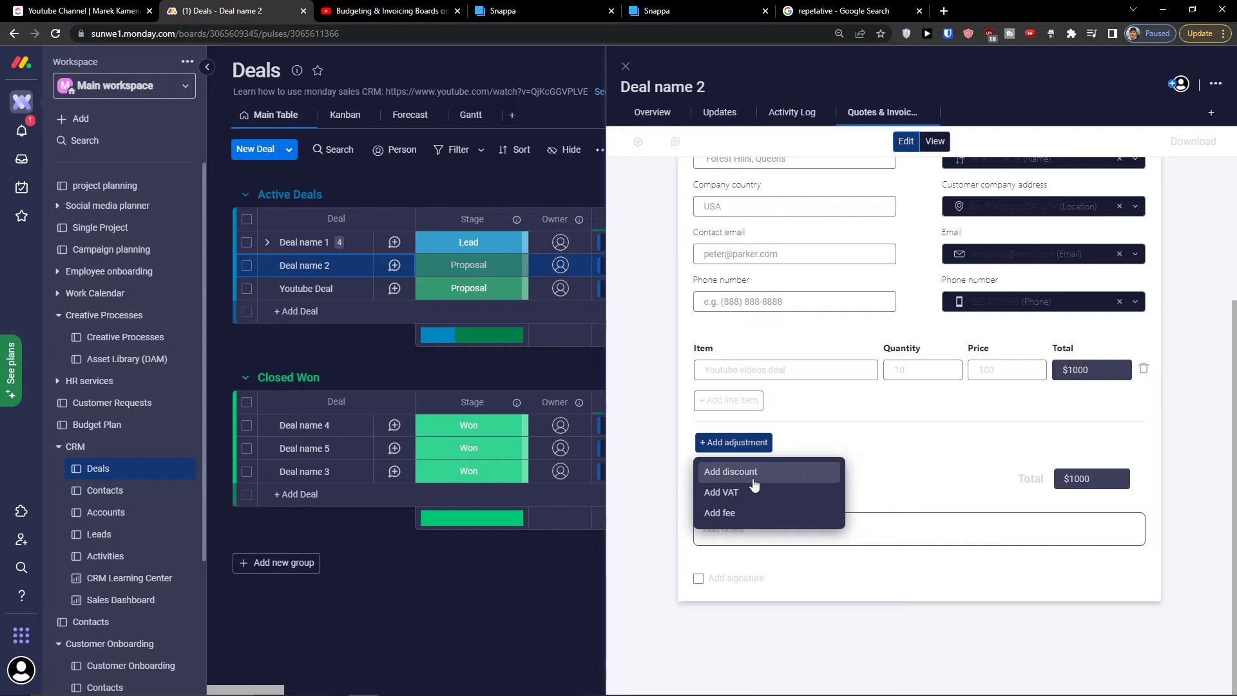
pyautogui.click(751, 476)
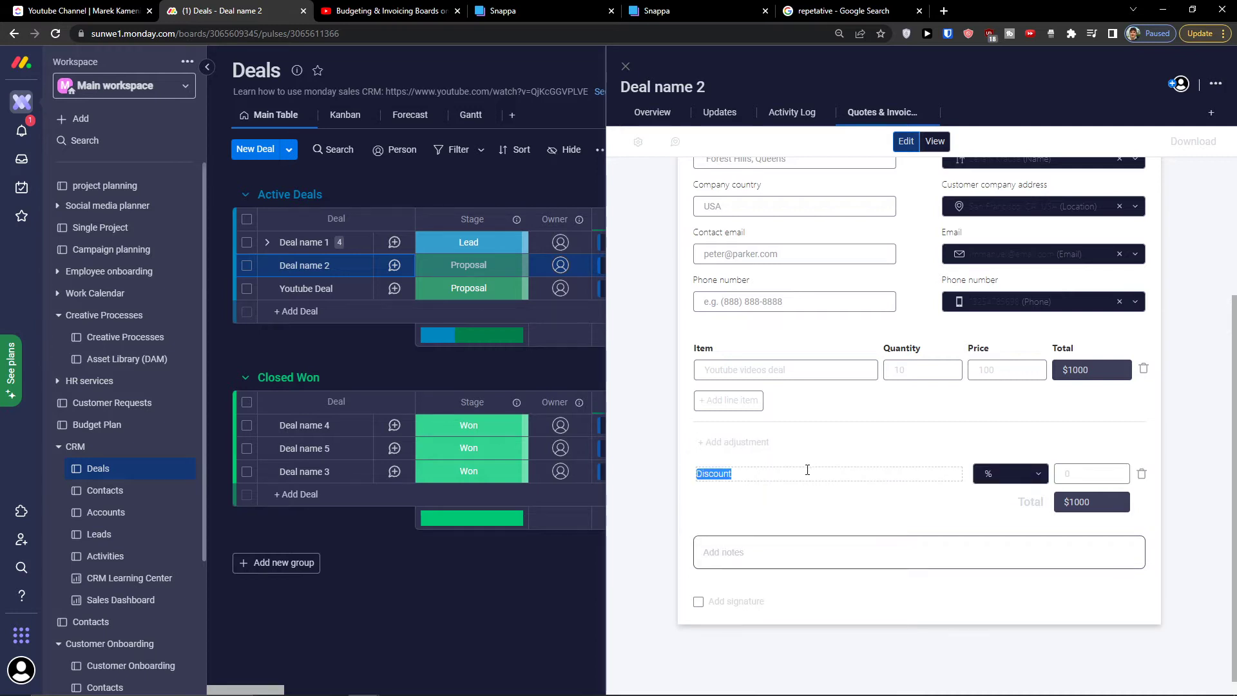
pyautogui.click(1094, 470)
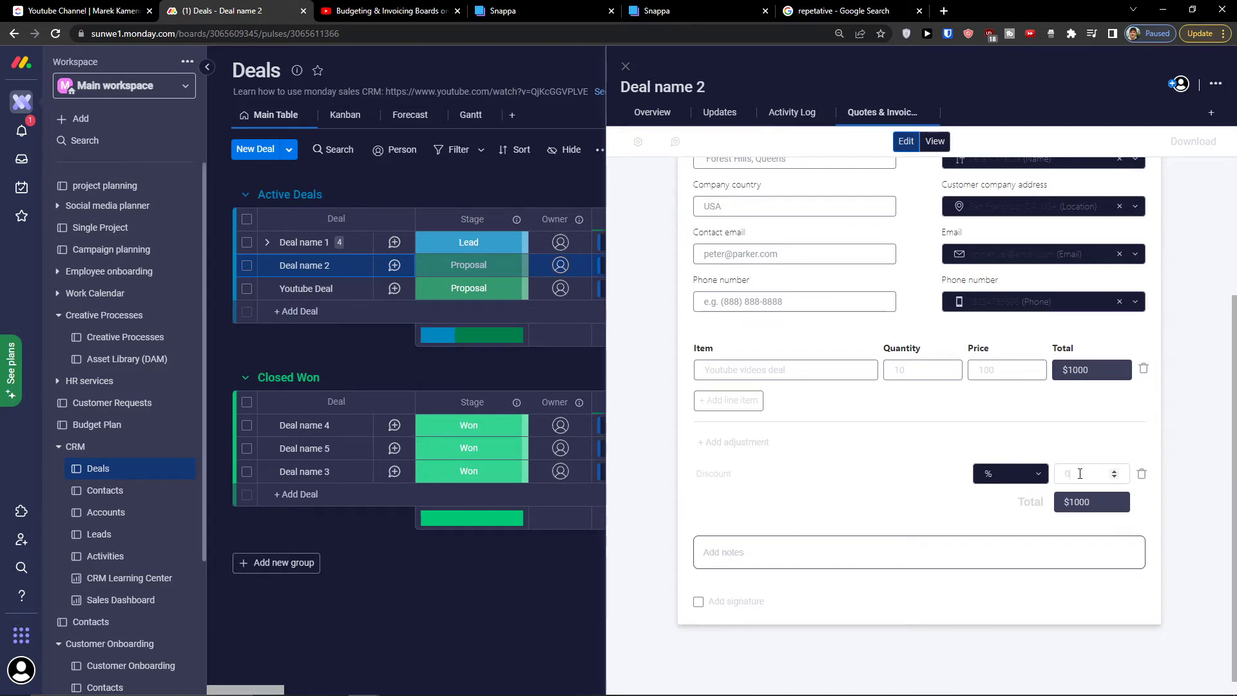
pyautogui.write('10')
pyautogui.click(1003, 501)
pyautogui.click(1005, 474)
pyautogui.click(999, 503)
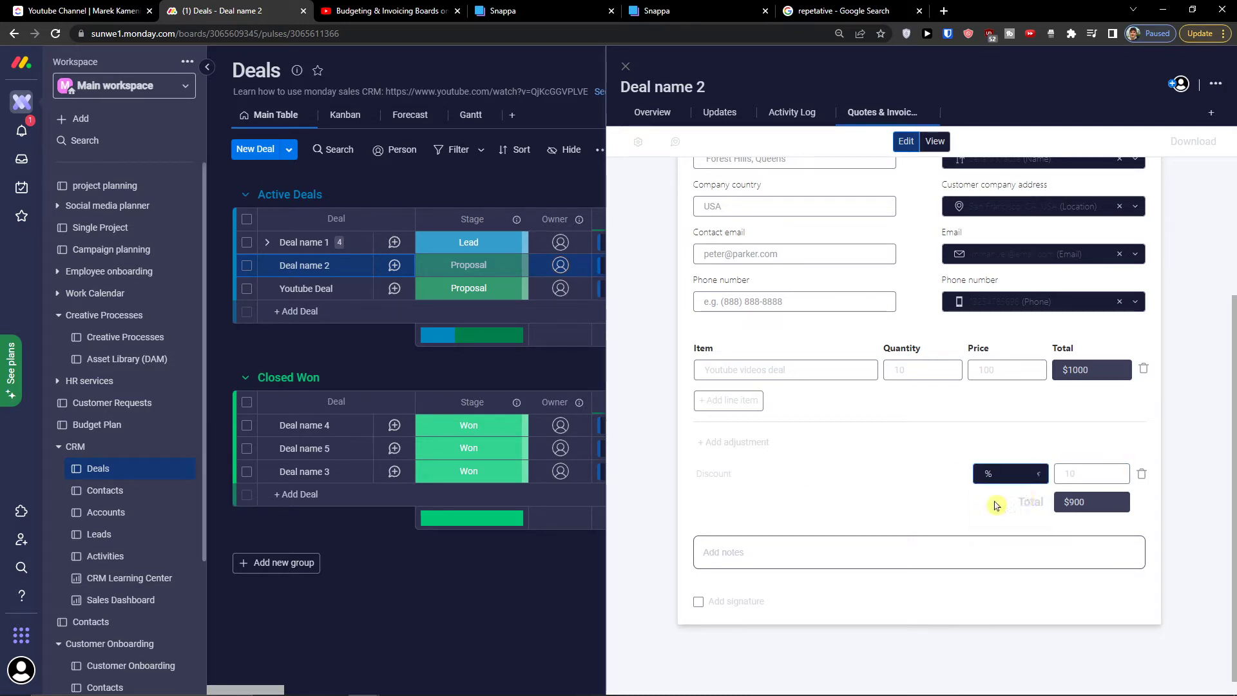
# Add a VAT adjustment of 20%
pyautogui.click(728, 456)
pyautogui.click(735, 494)
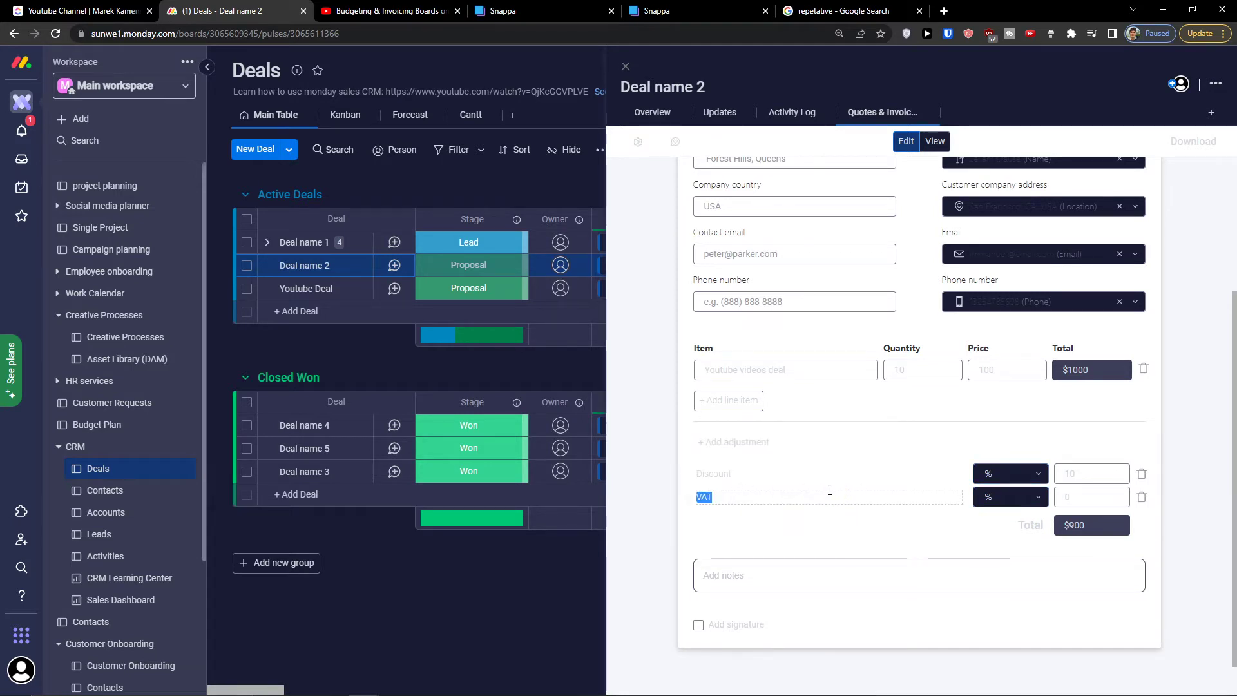
pyautogui.click(1069, 498)
pyautogui.write('20')
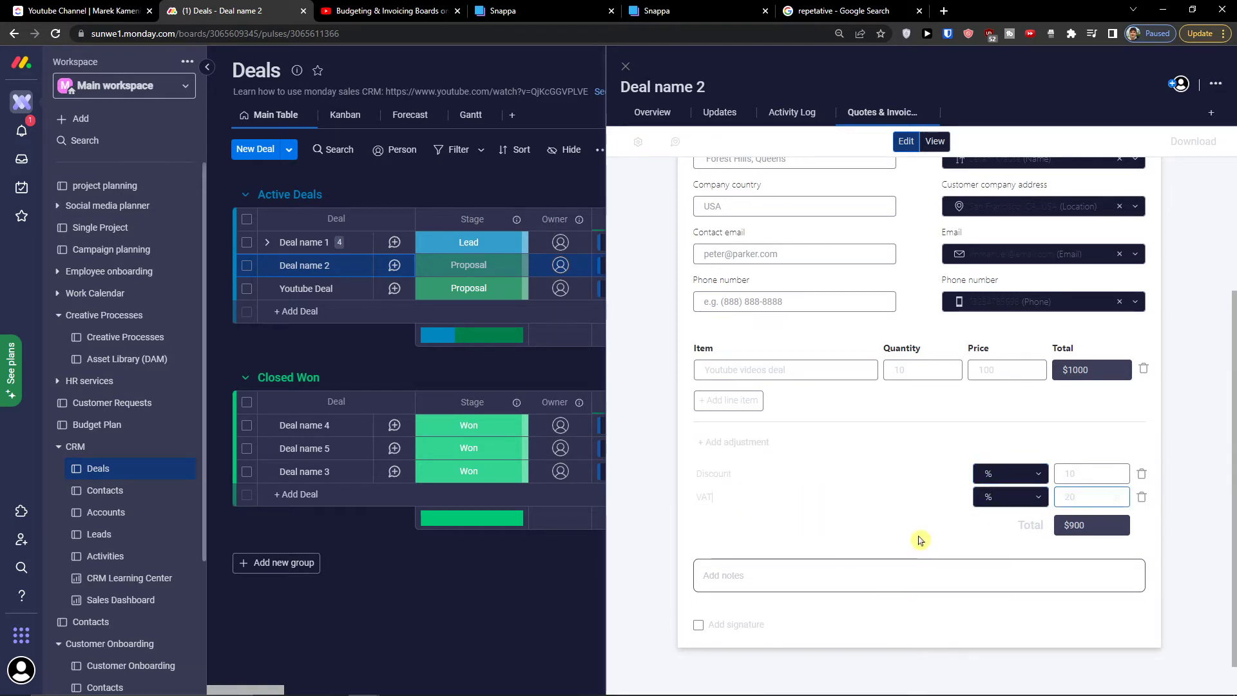
pyautogui.click(879, 501)
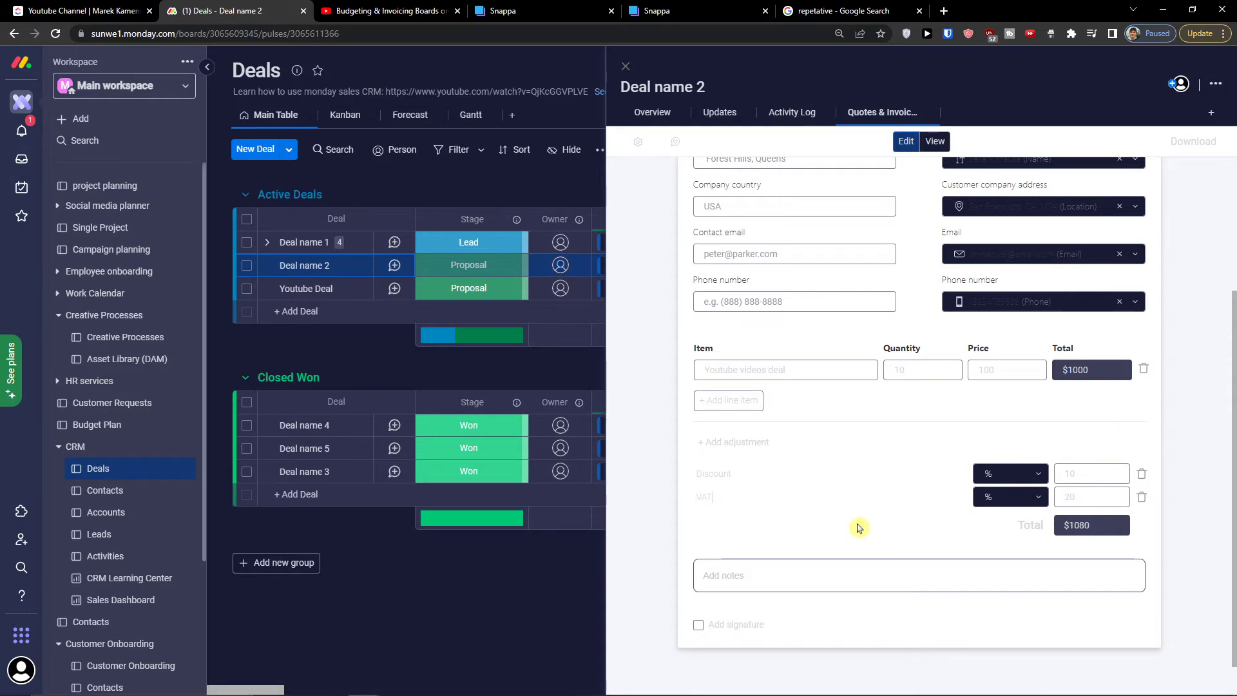
# Add a 35% fee adjustment, bringing the total to $1458
pyautogui.click(735, 442)
pyautogui.click(771, 514)
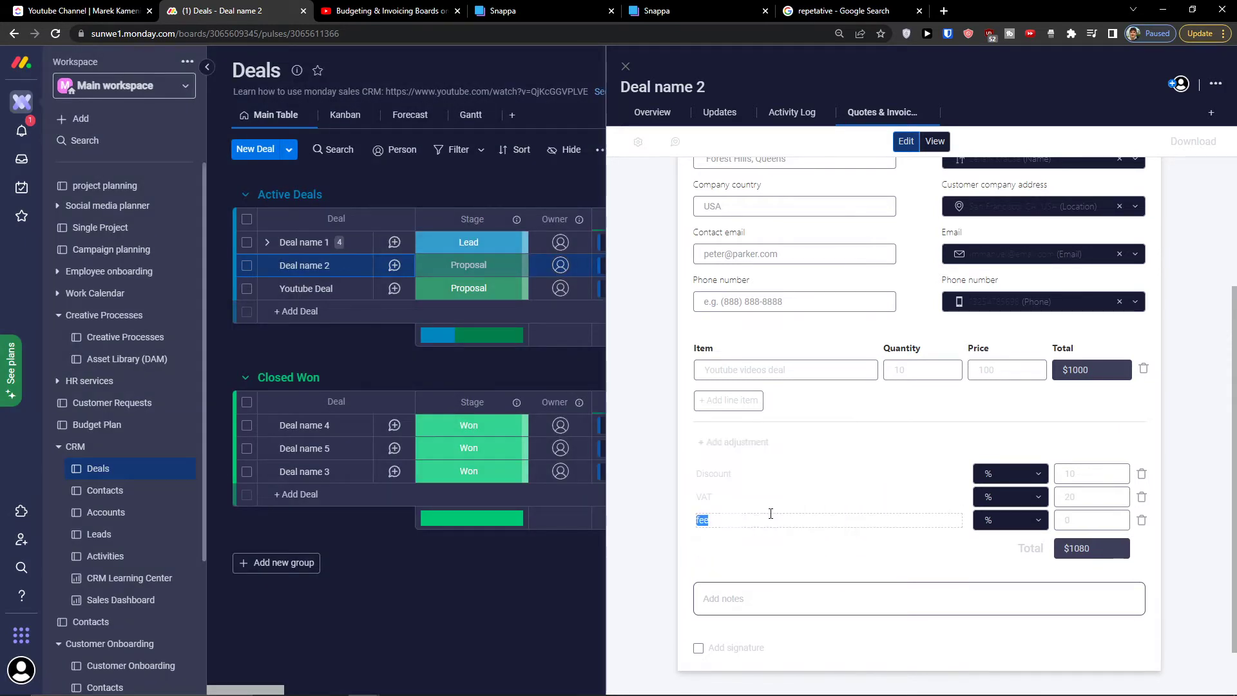
pyautogui.click(869, 521)
pyautogui.click(1067, 520)
pyautogui.click(719, 515)
pyautogui.press('Return')
pyautogui.click(1086, 524)
pyautogui.click(938, 588)
pyautogui.scroll(-2, 889, 548)
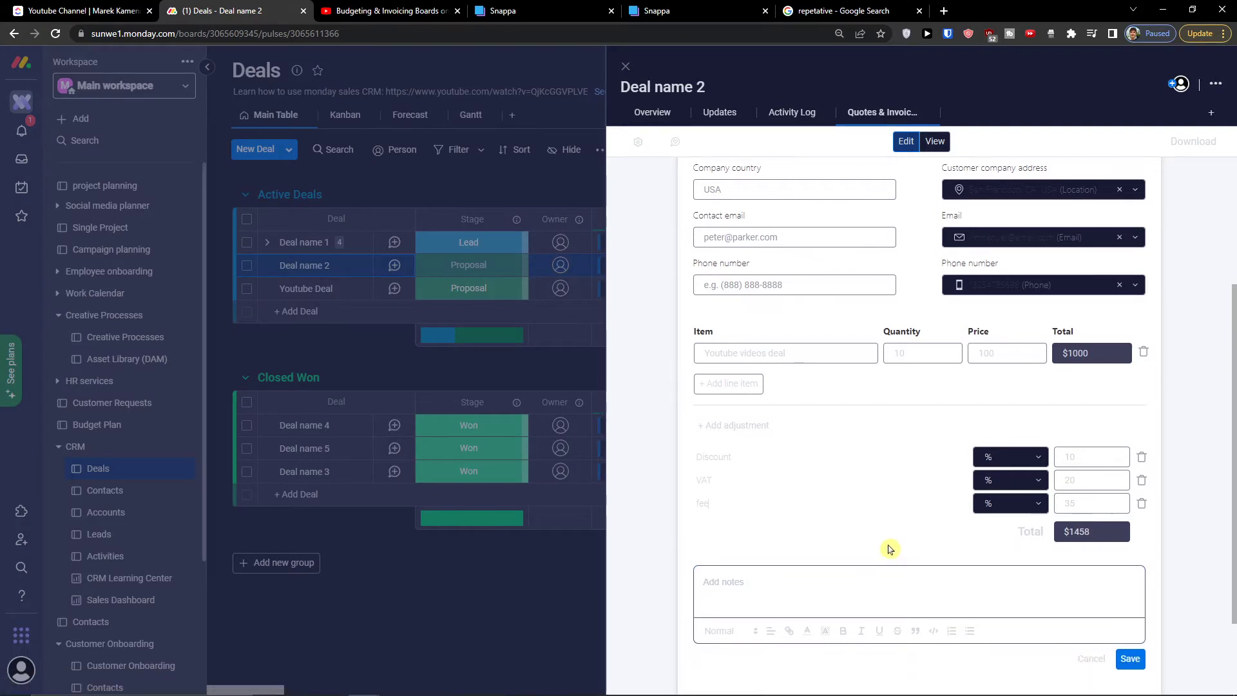
pyautogui.scroll(6, 778, 479)
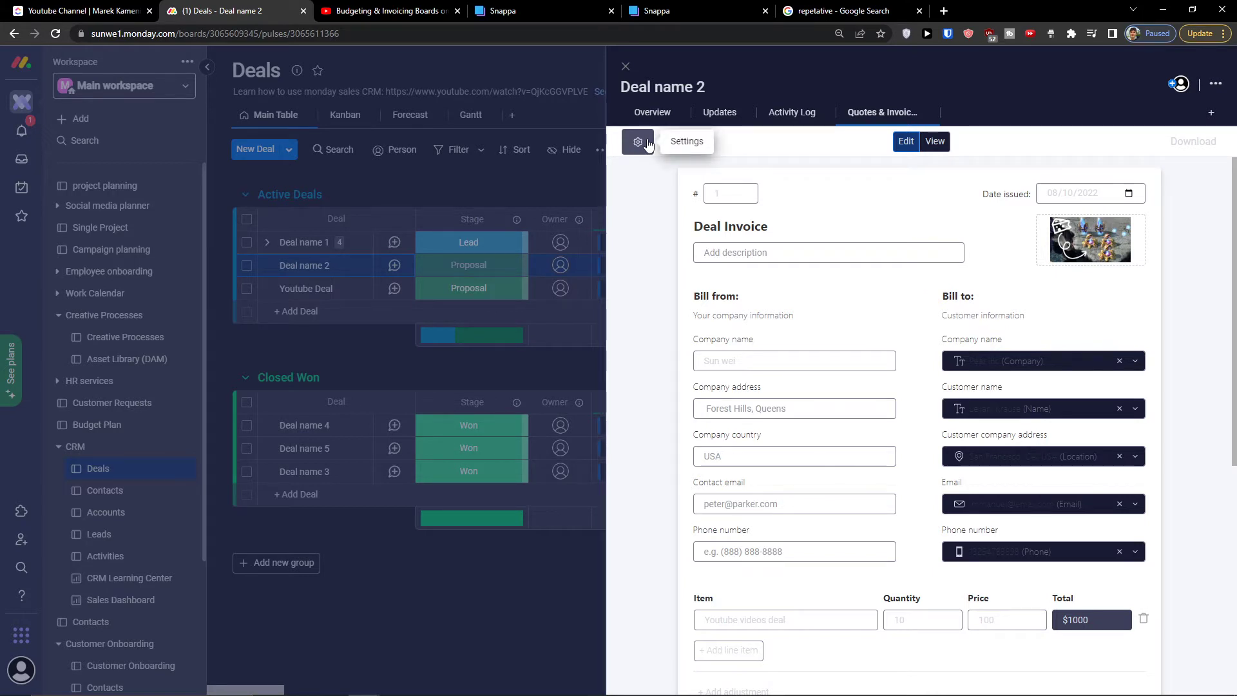
# In invoice settings, set currency to $, the tax label to Tax, and select Shipping
pyautogui.click(640, 143)
pyautogui.click(677, 216)
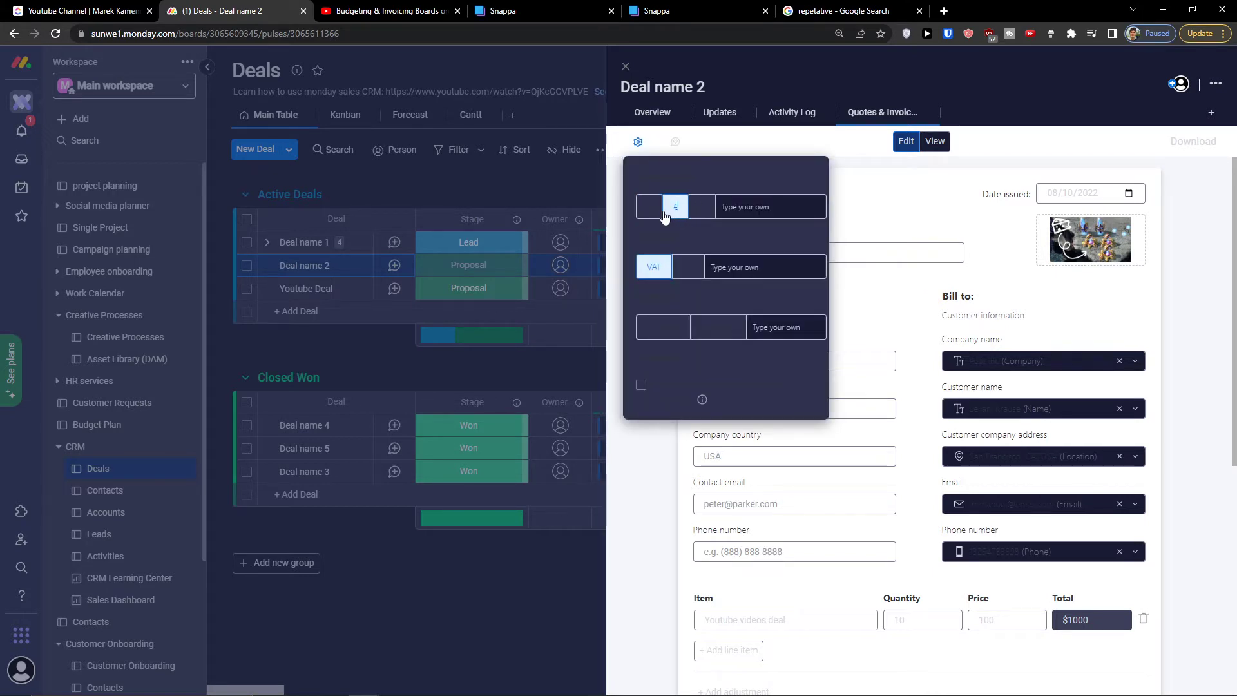
pyautogui.click(677, 215)
pyautogui.click(681, 214)
pyautogui.click(700, 216)
pyautogui.click(676, 213)
pyautogui.click(649, 206)
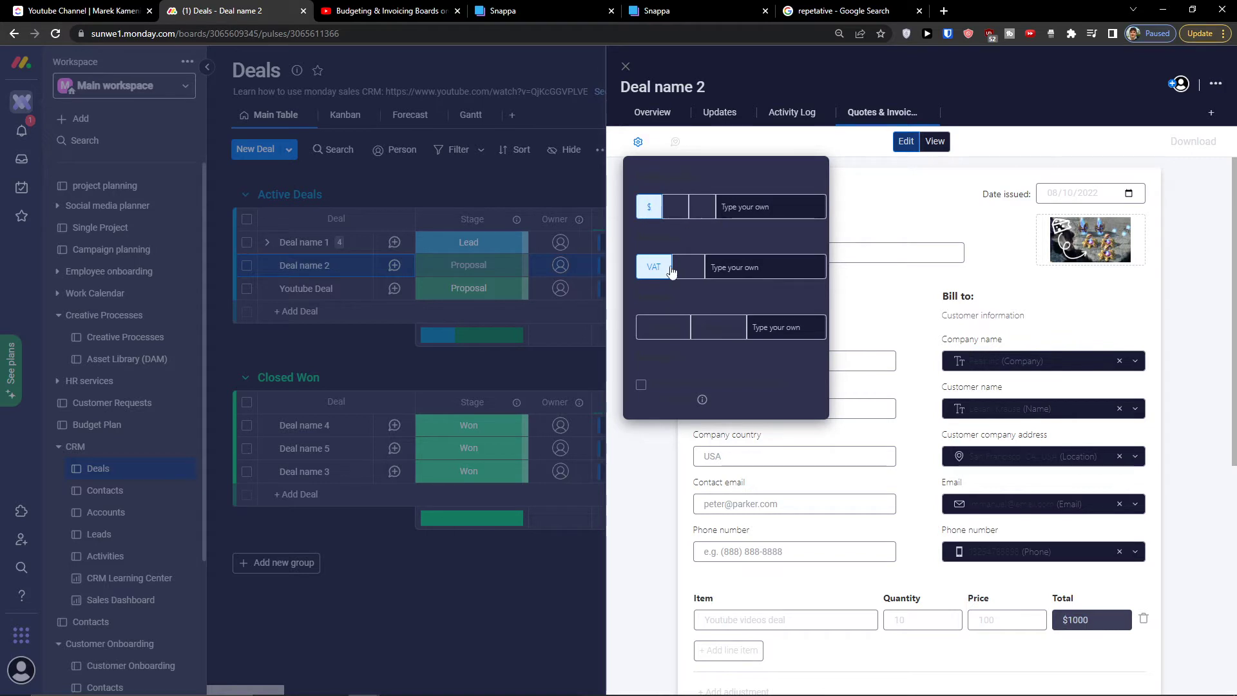
pyautogui.click(684, 271)
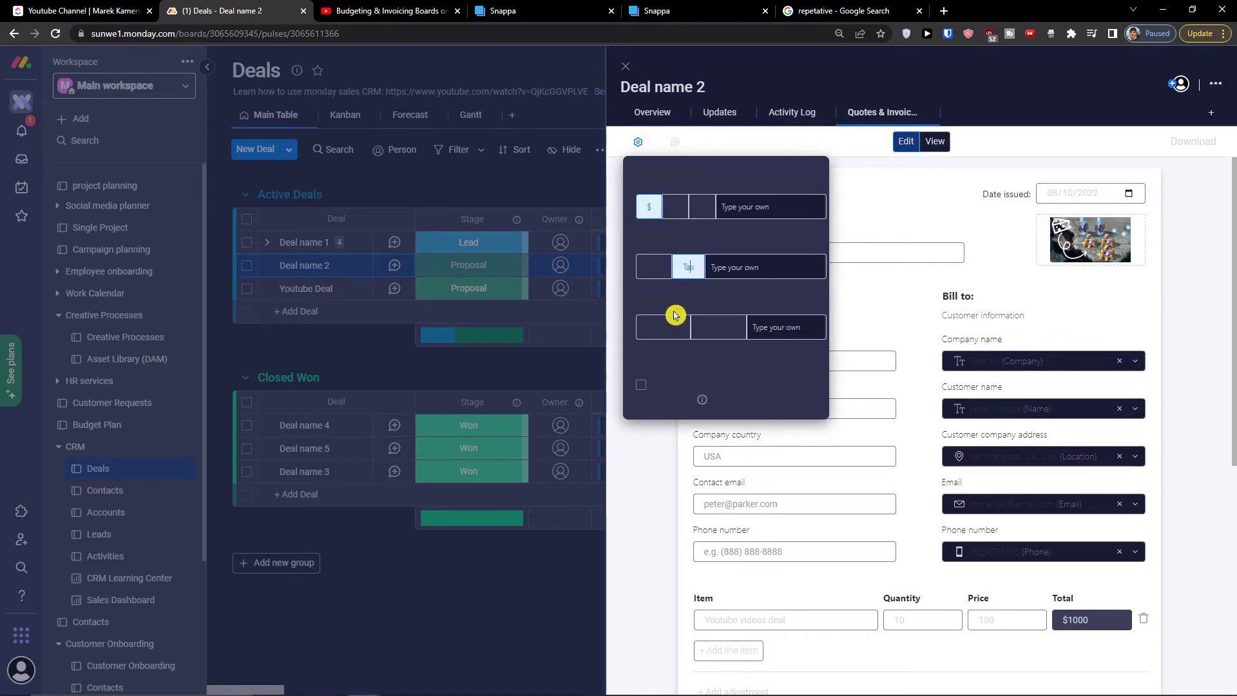
pyautogui.click(663, 328)
pyautogui.click(717, 335)
pyautogui.click(682, 338)
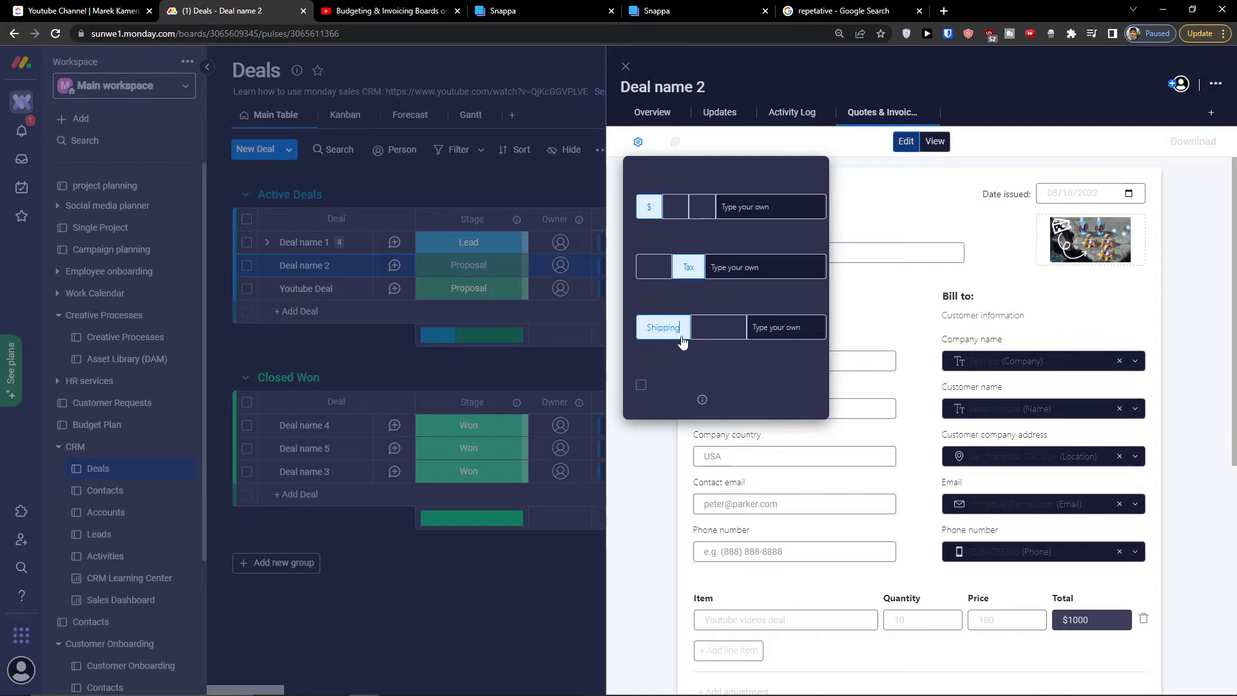
pyautogui.moveTo(642, 358); pyautogui.dragTo(732, 364)
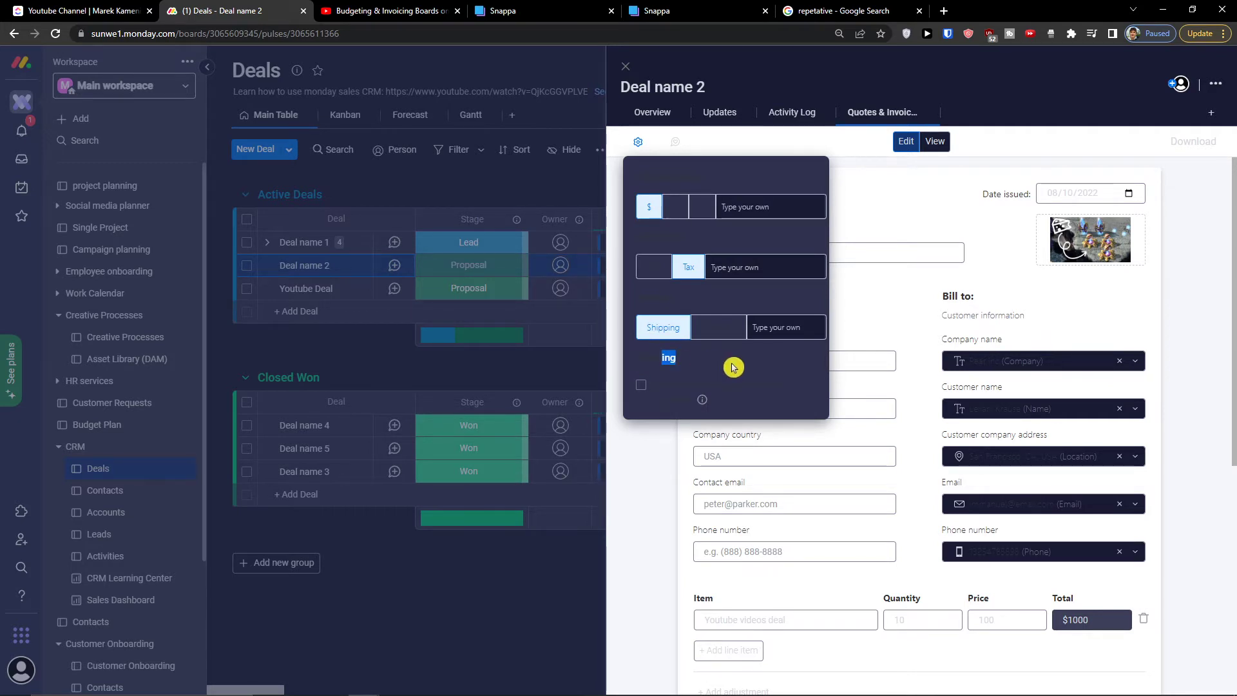
pyautogui.click(659, 431)
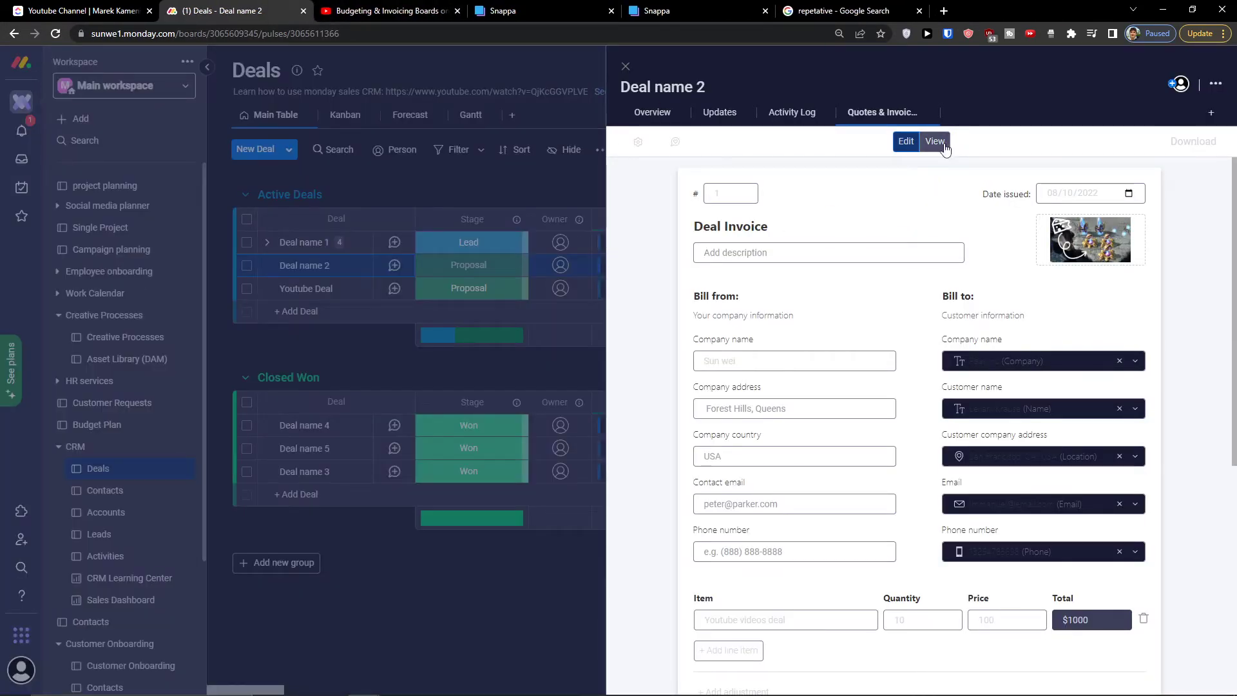
# Preview the finished invoice in its read-only View layout showing the $1458 total
pyautogui.click(935, 144)
pyautogui.scroll(-1, 828, 371)
pyautogui.scroll(1, 754, 436)
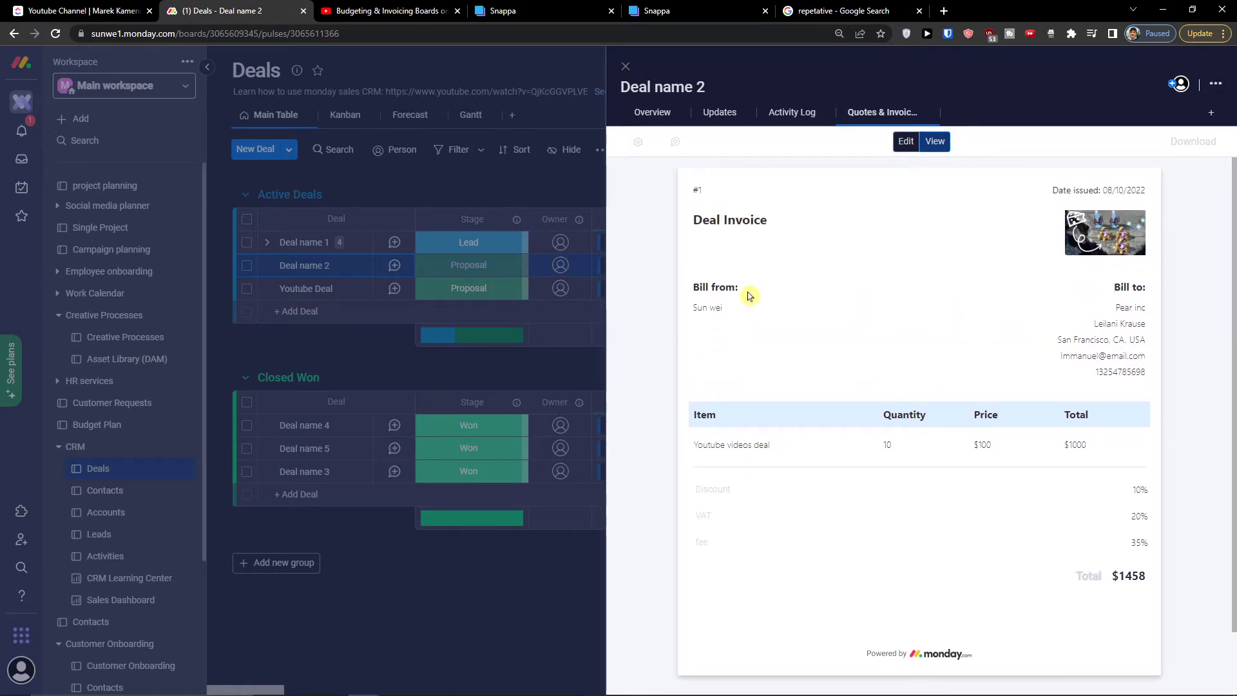
# Return the invoice to Edit mode, leave the notes empty, and tick Add signature
pyautogui.click(902, 147)
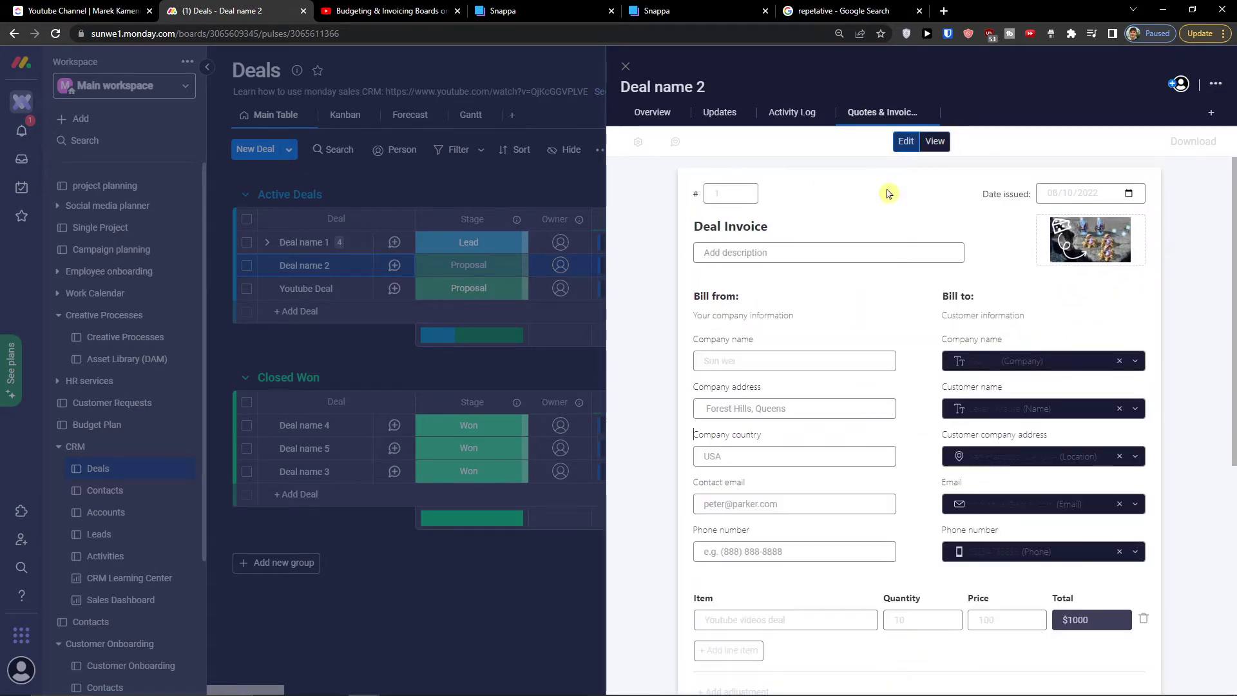
pyautogui.scroll(-6, 903, 320)
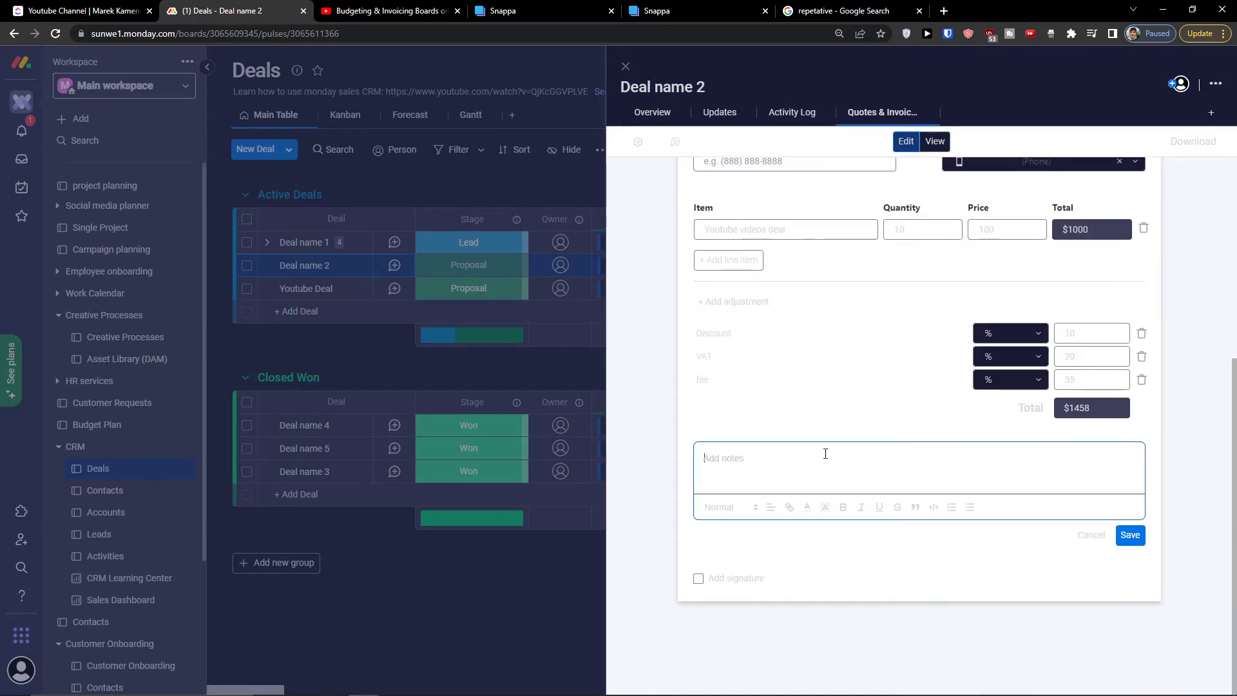
pyautogui.write('This is invoice I am sending you please pay it')
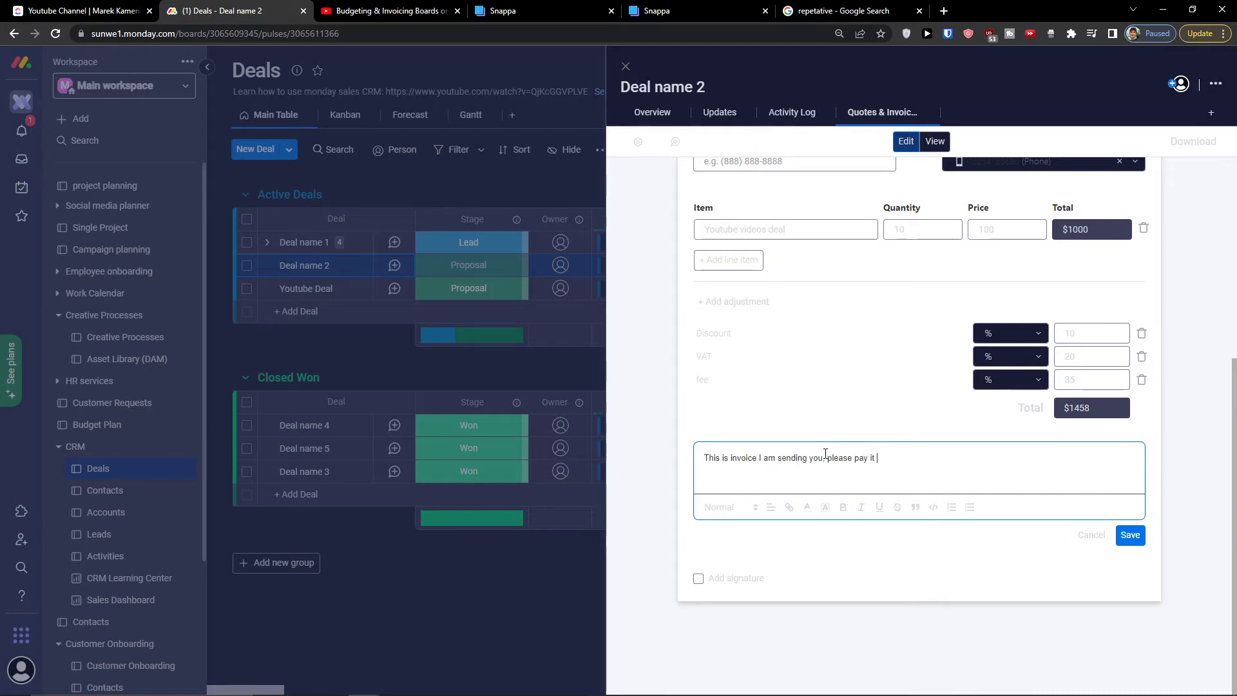
pyautogui.write('n')
pyautogui.press('BackSpace')
pyautogui.press('BackSpace')
pyautogui.press('BackSpace')
pyautogui.press('BackSpace')
pyautogui.press('BackSpace')
pyautogui.press('BackSpace')
pyautogui.press('BackSpace')
pyautogui.press('BackSpace')
pyautogui.press('BackSpace')
pyautogui.press('BackSpace')
pyautogui.press('BackSpace')
pyautogui.press('BackSpace')
pyautogui.press('BackSpace')
pyautogui.press('BackSpace')
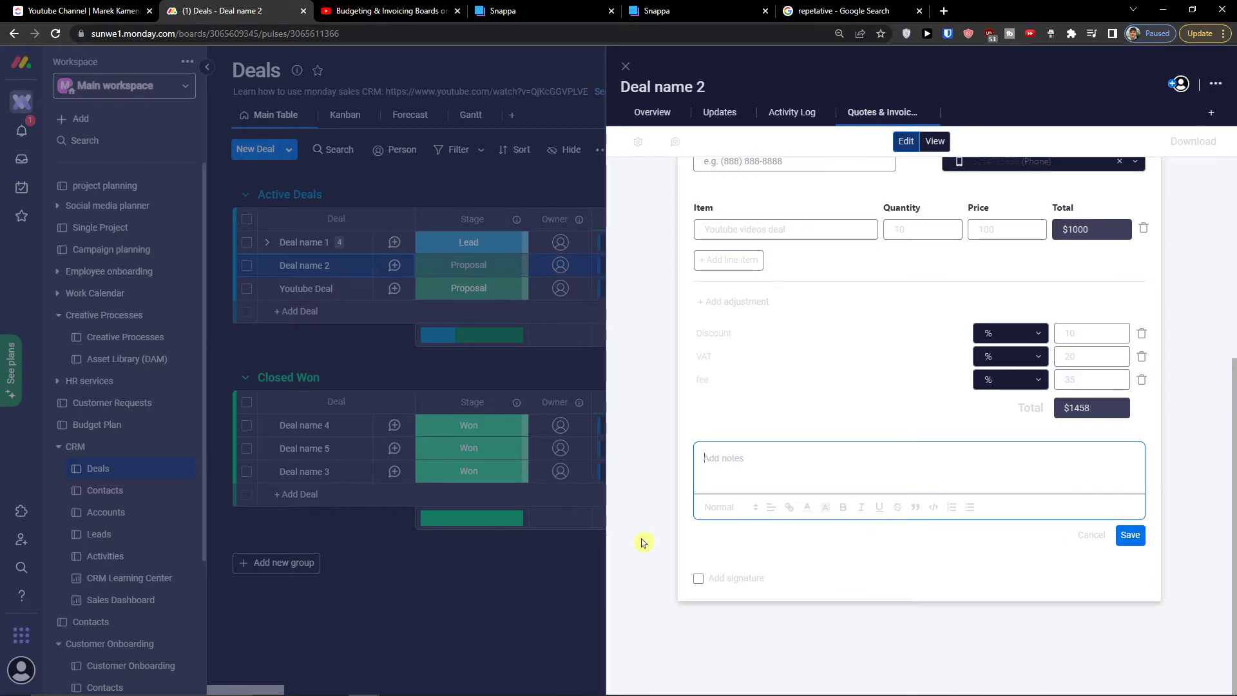
pyautogui.click(699, 579)
# Download the Deal Invoice as quote.pdf and save the notes
pyautogui.scroll(6, 915, 567)
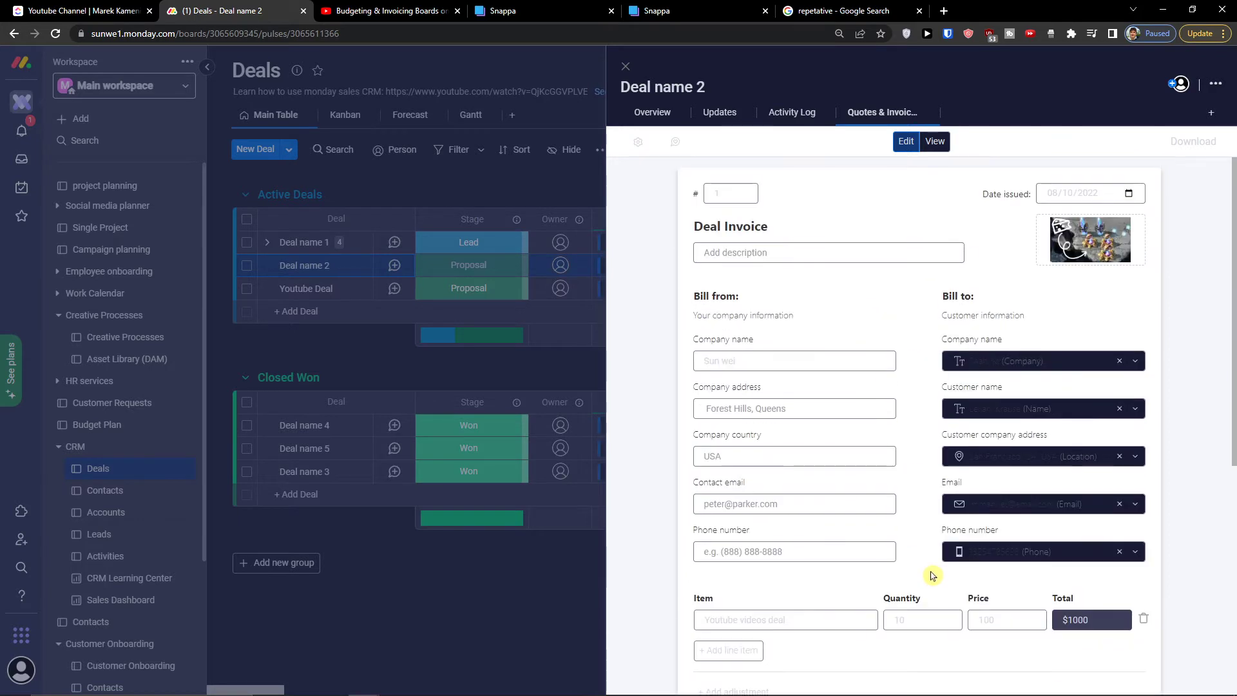
pyautogui.click(1184, 143)
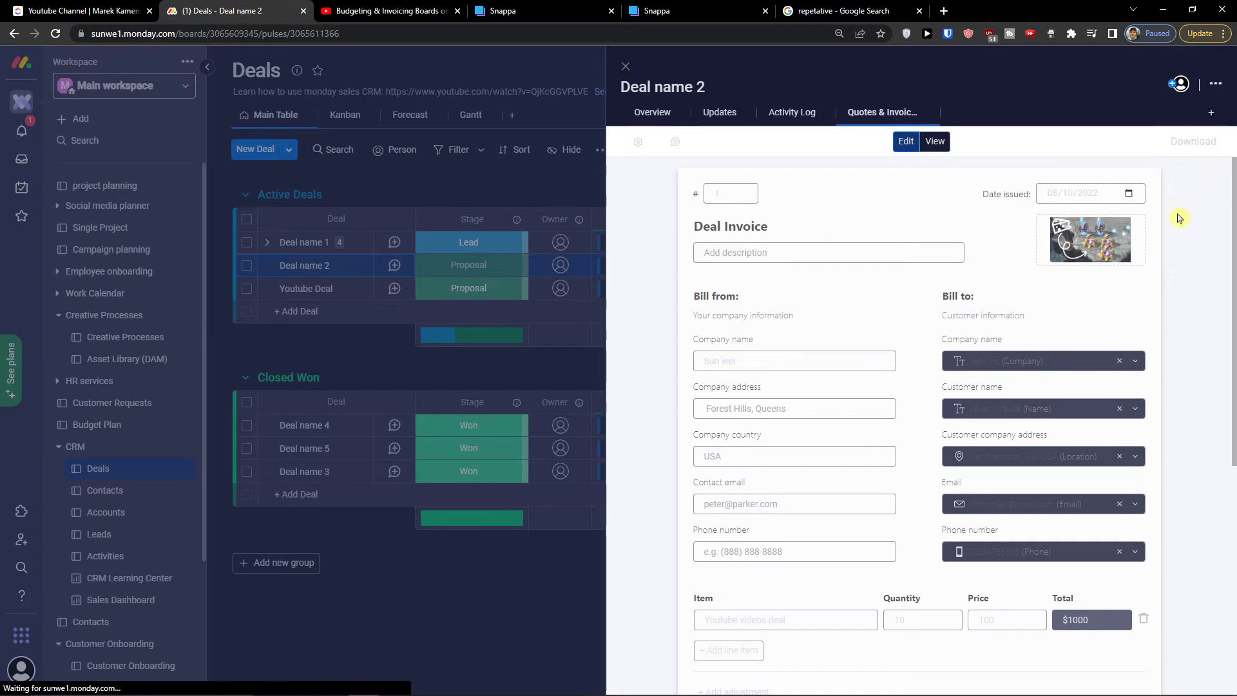
pyautogui.scroll(-5, 1179, 219)
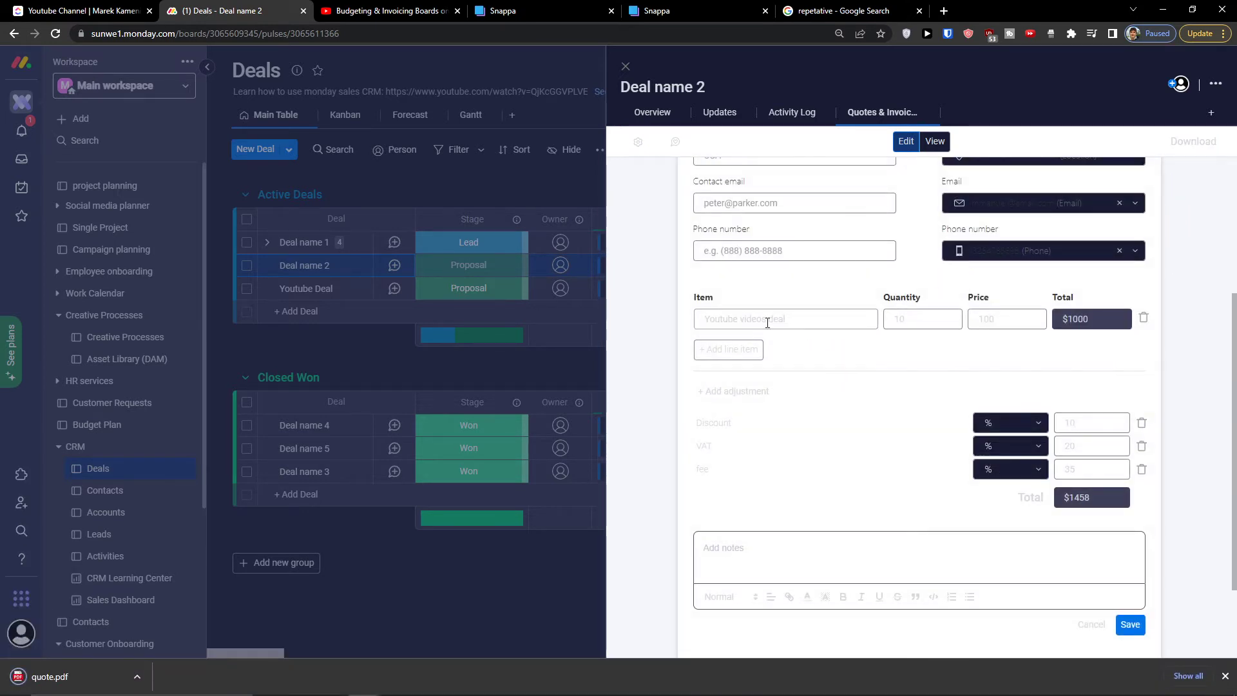
pyautogui.click(1130, 624)
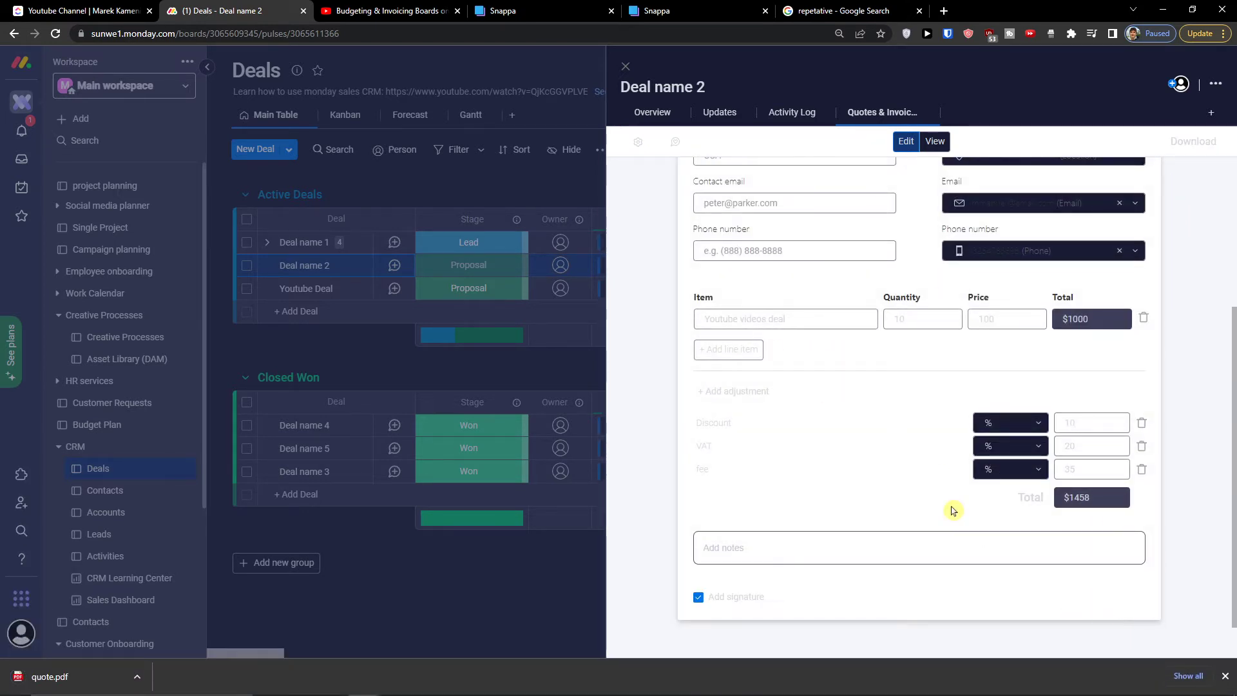
pyautogui.scroll(5, 879, 552)
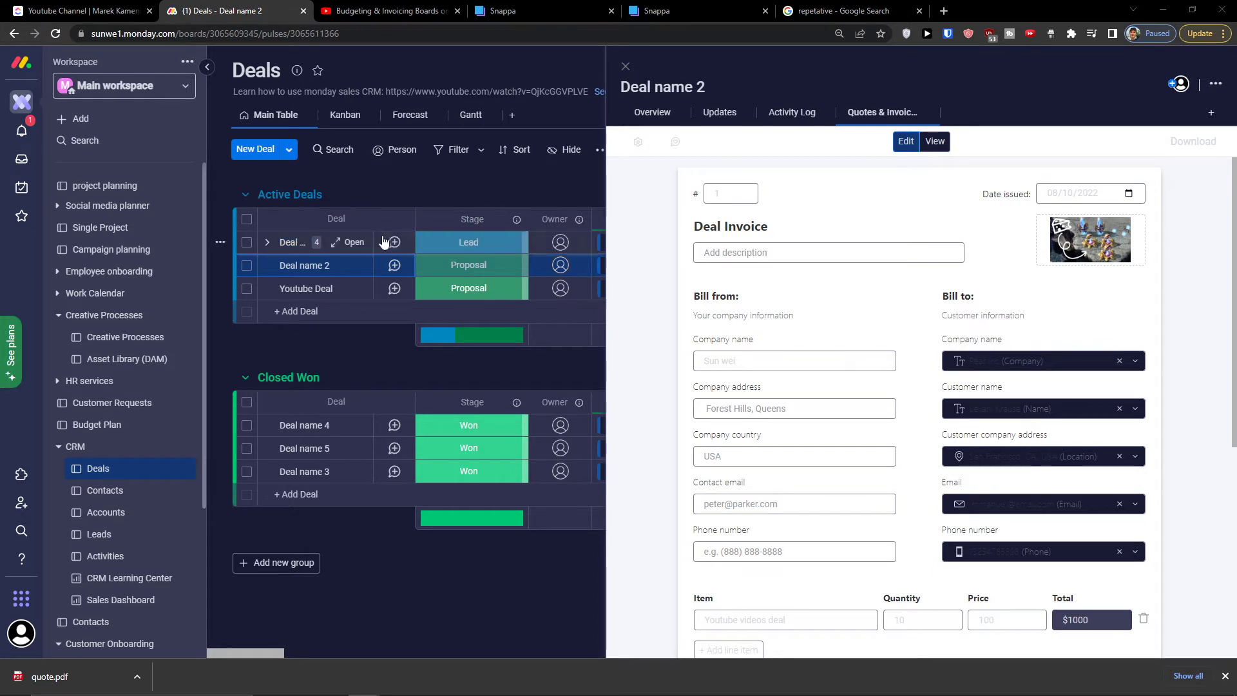
# Close Deal name 2's item panel to return to the Deals board
pyautogui.click(1167, 141)
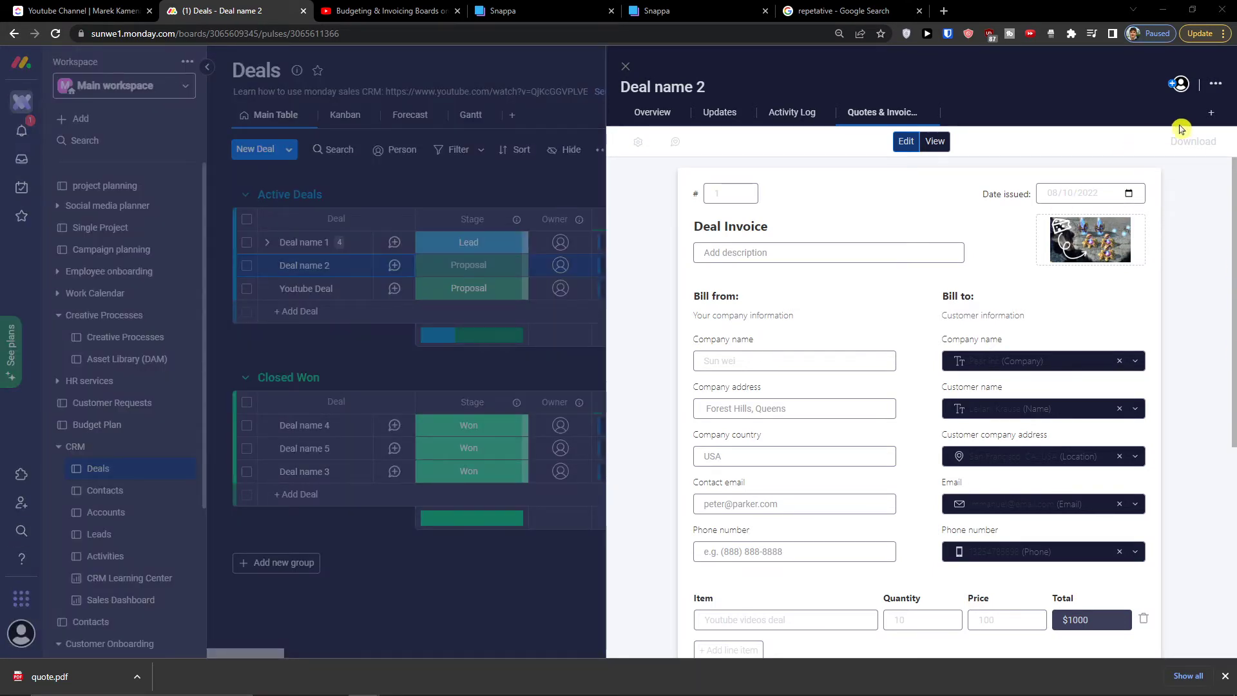
pyautogui.scroll(-5, 938, 287)
pyautogui.scroll(5, 1031, 213)
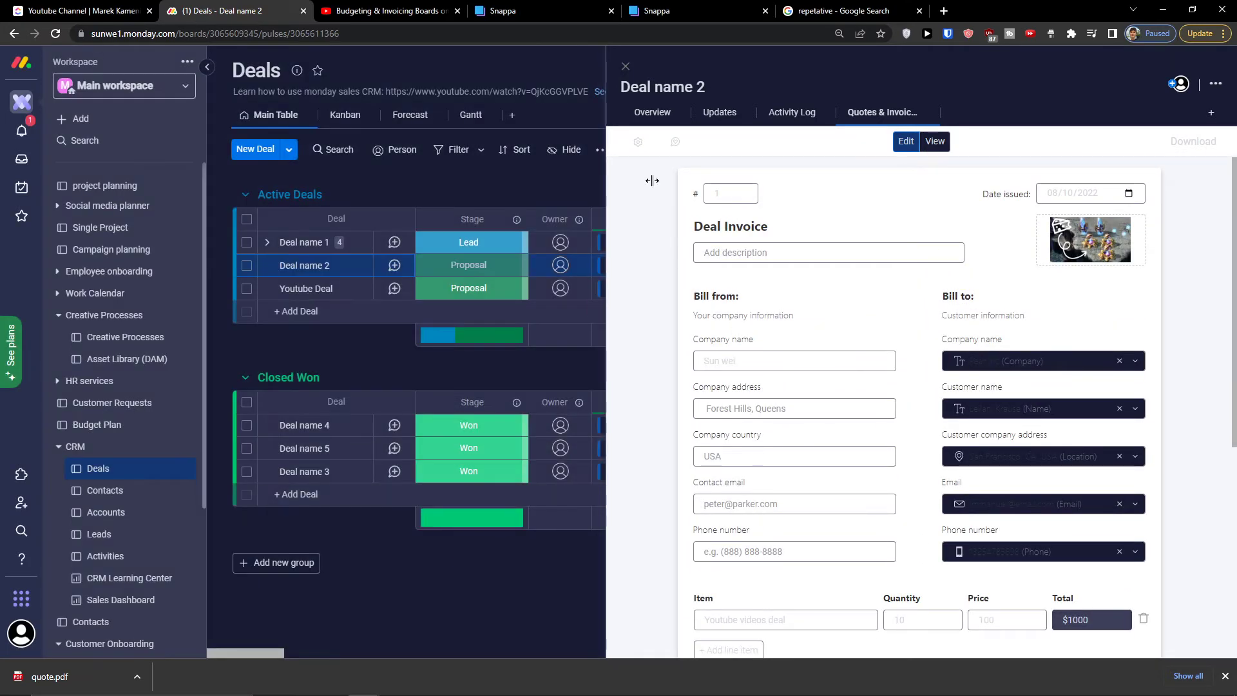
pyautogui.scroll(-2, 980, 366)
pyautogui.scroll(2, 970, 365)
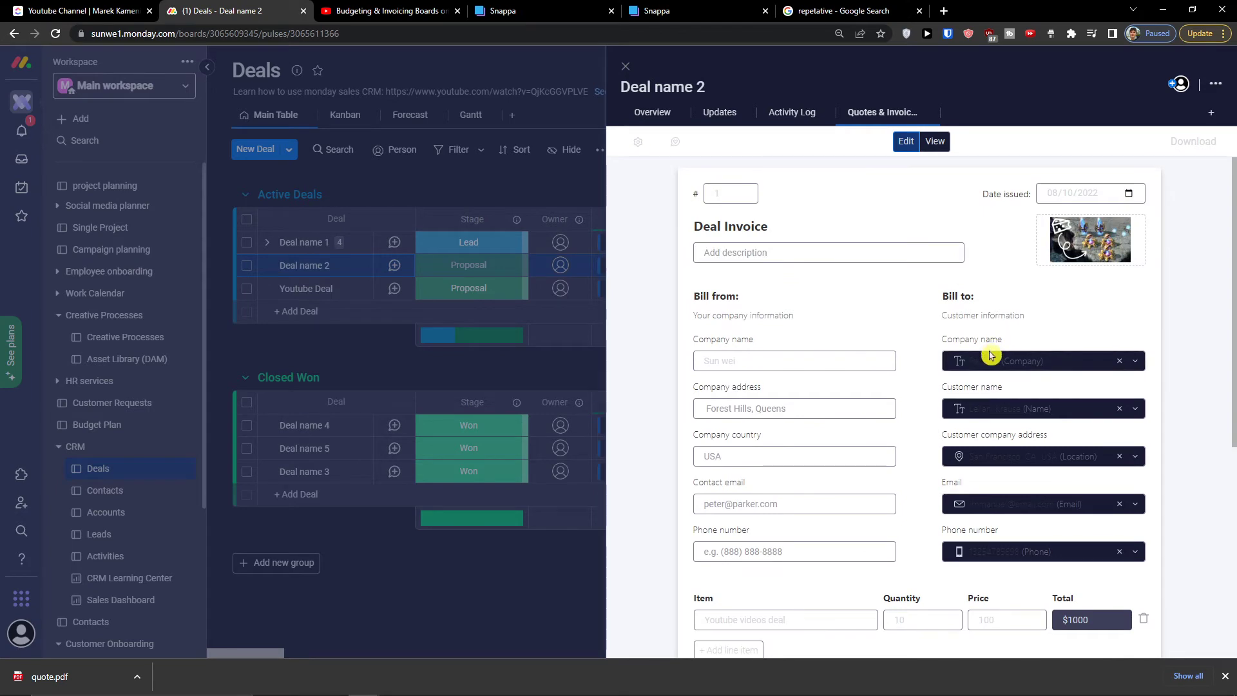
# View the third contact on the Contacts board, then return to the Deals board
pyautogui.click(105, 490)
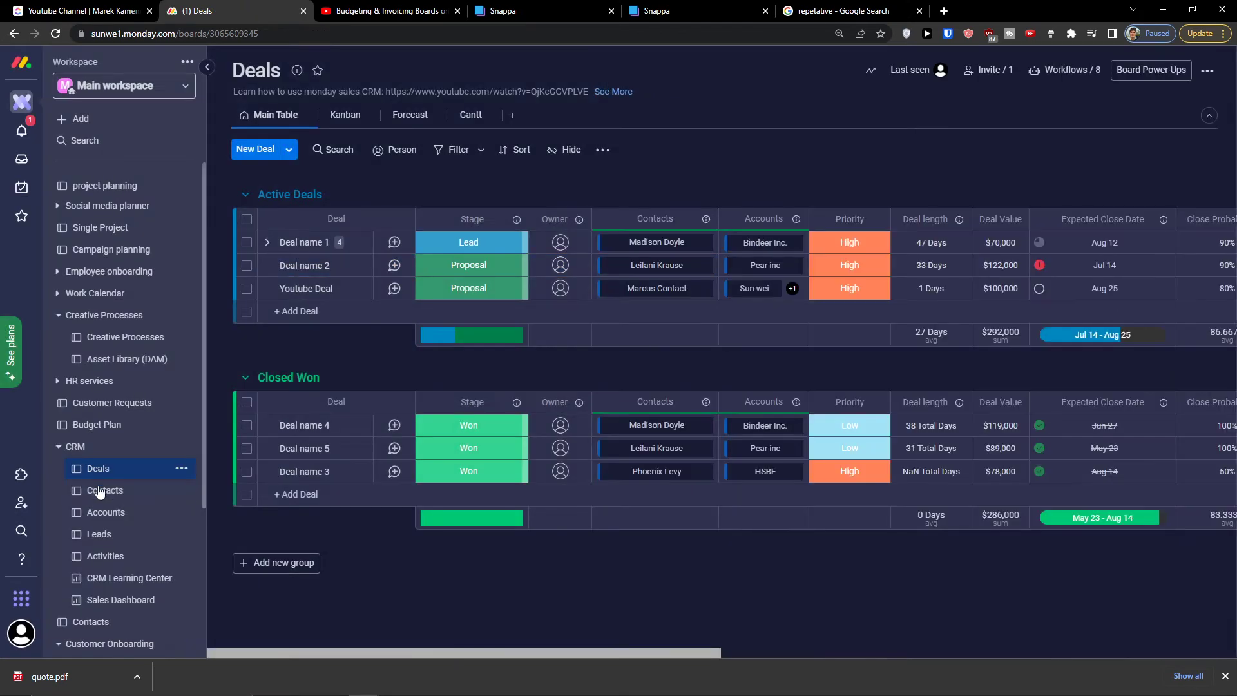
pyautogui.click(339, 290)
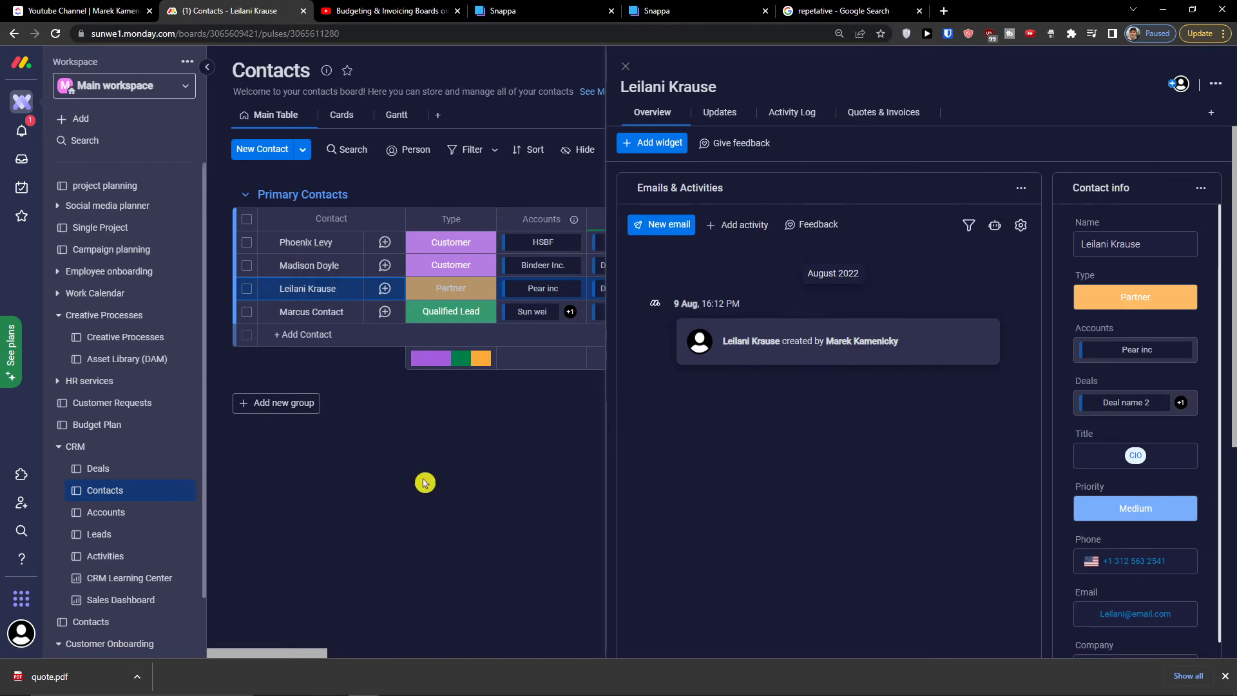
pyautogui.click(73, 476)
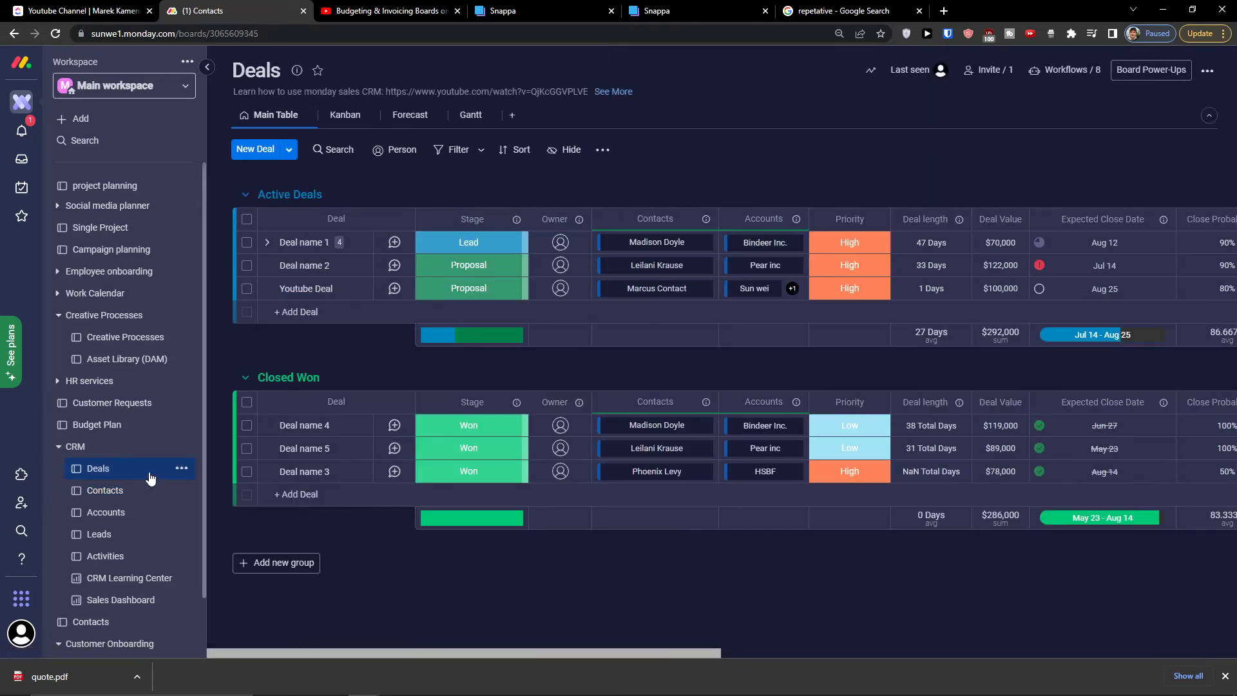
pyautogui.click(350, 495)
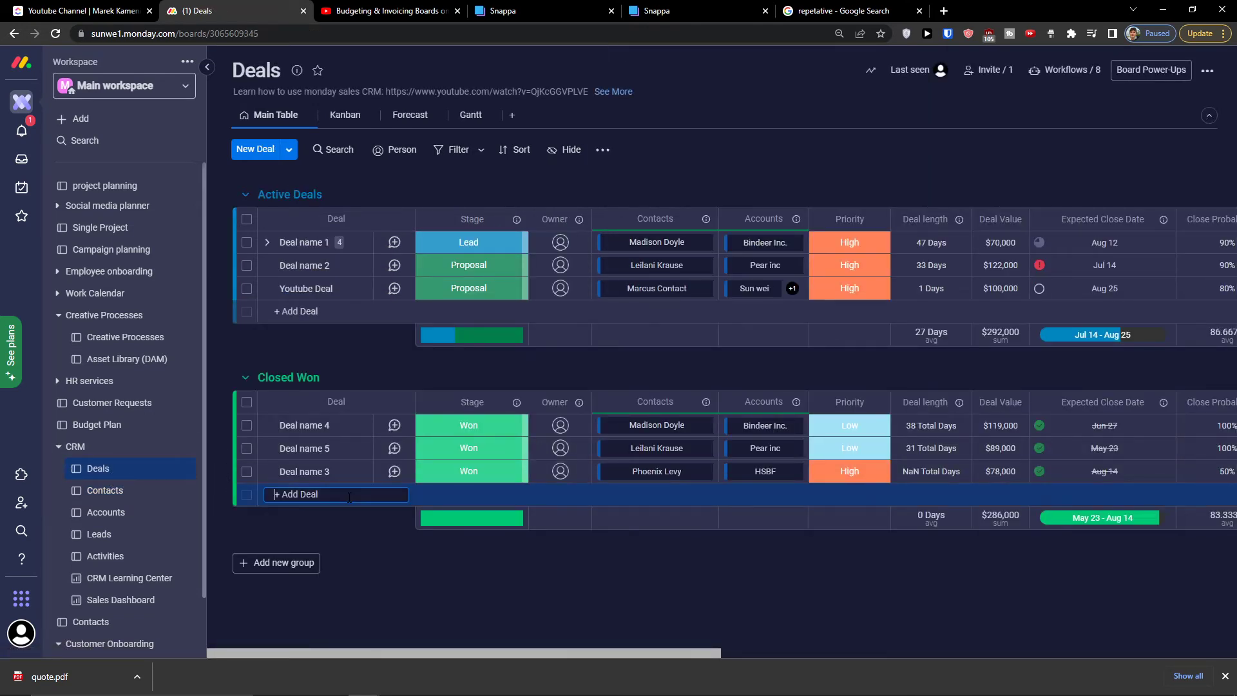
# Delete the extra far-right Contacts column on the Deals board
pyautogui.moveTo(644, 652); pyautogui.dragTo(1006, 638)
pyautogui.click(813, 402)
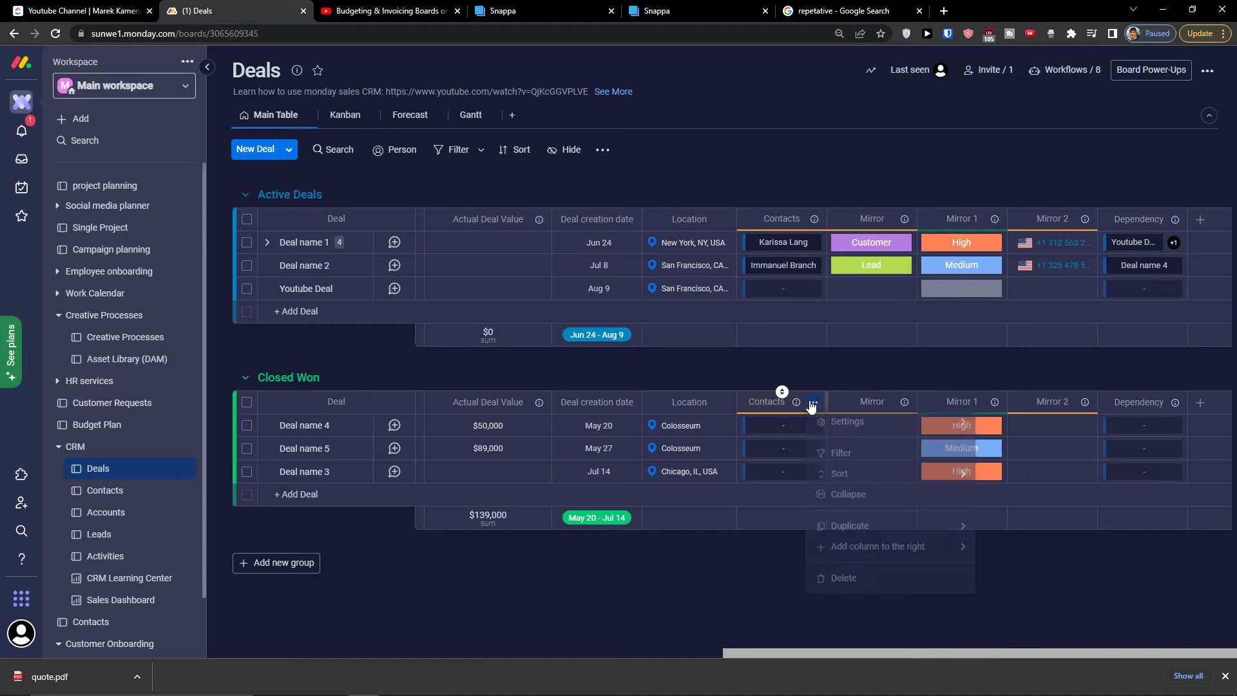
pyautogui.click(896, 591)
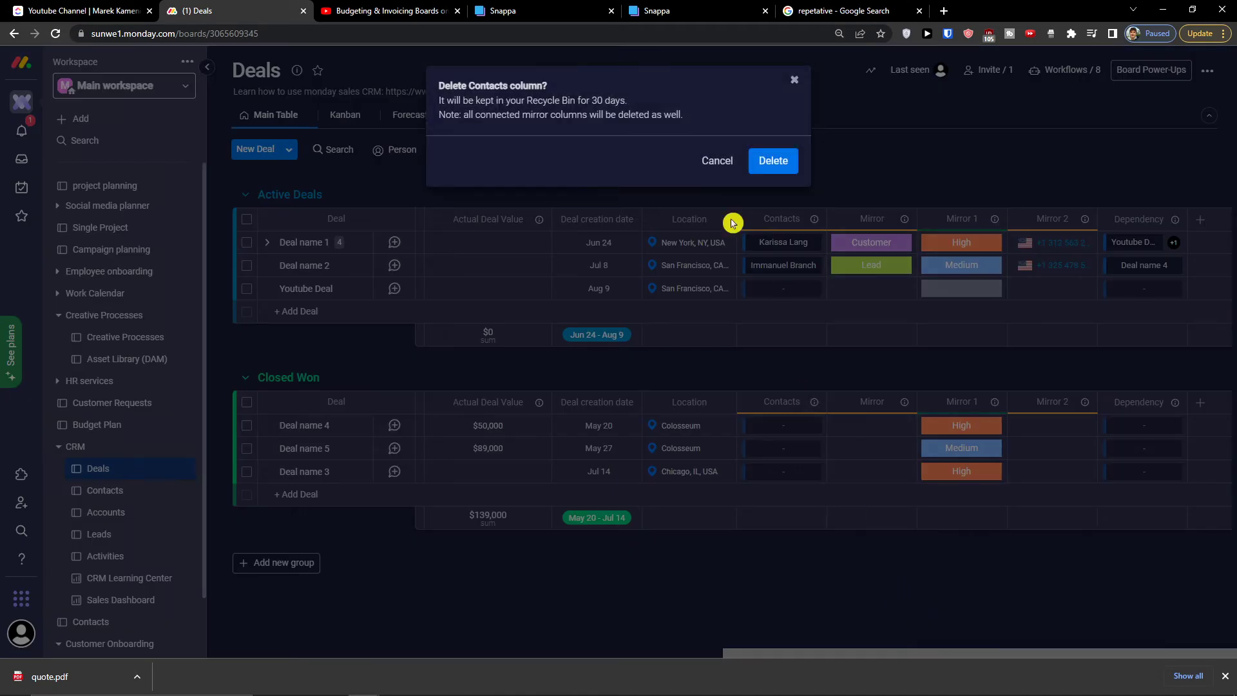
pyautogui.click(773, 158)
# Check which board the remaining Contacts column links to
pyautogui.moveTo(812, 647); pyautogui.dragTo(351, 652)
pyautogui.click(650, 403)
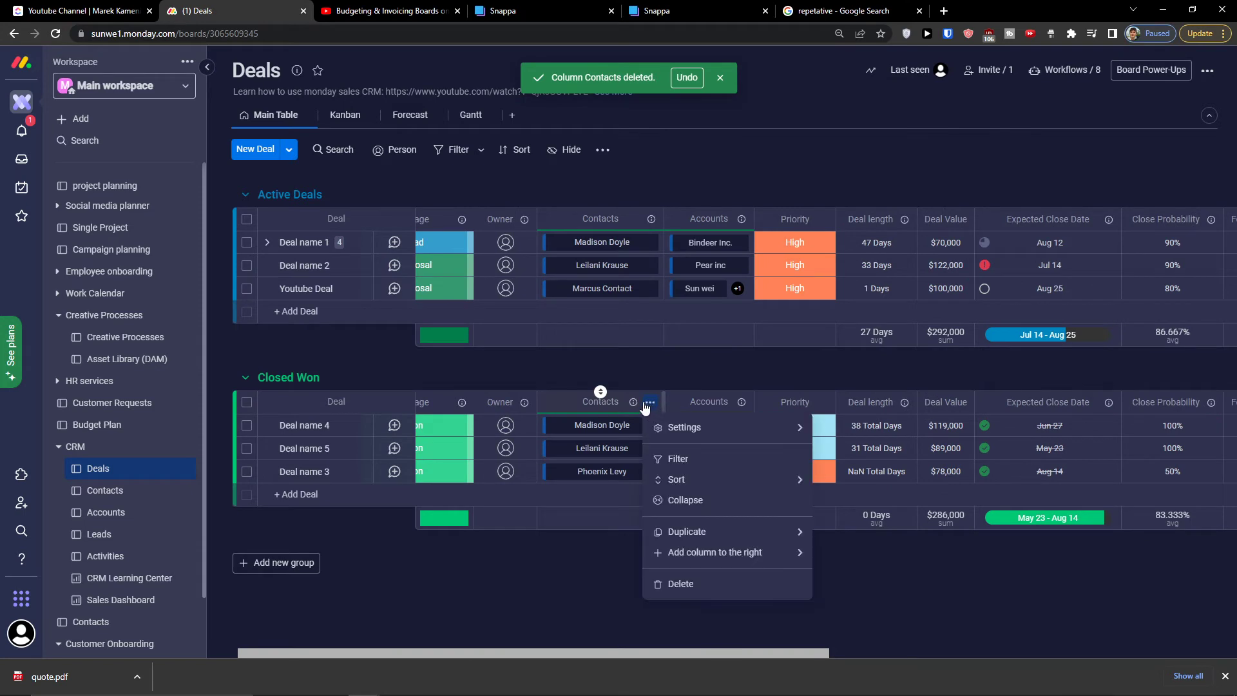
pyautogui.click(637, 404)
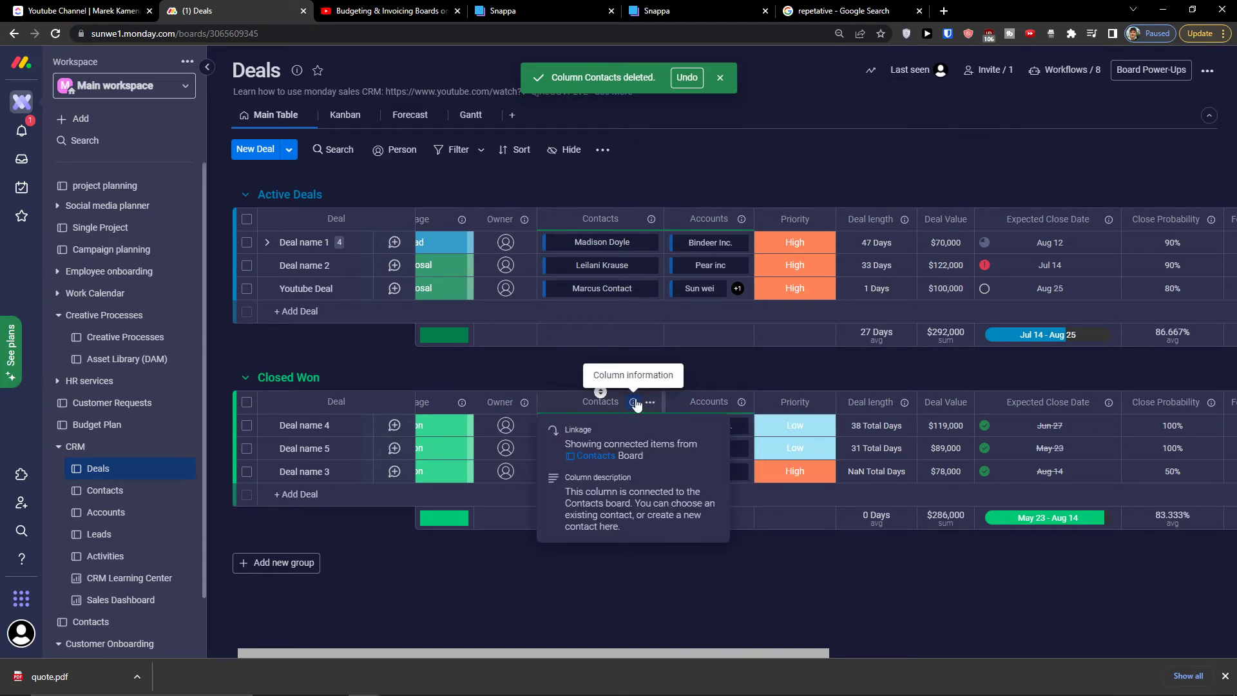
pyautogui.moveTo(486, 649); pyautogui.dragTo(442, 652)
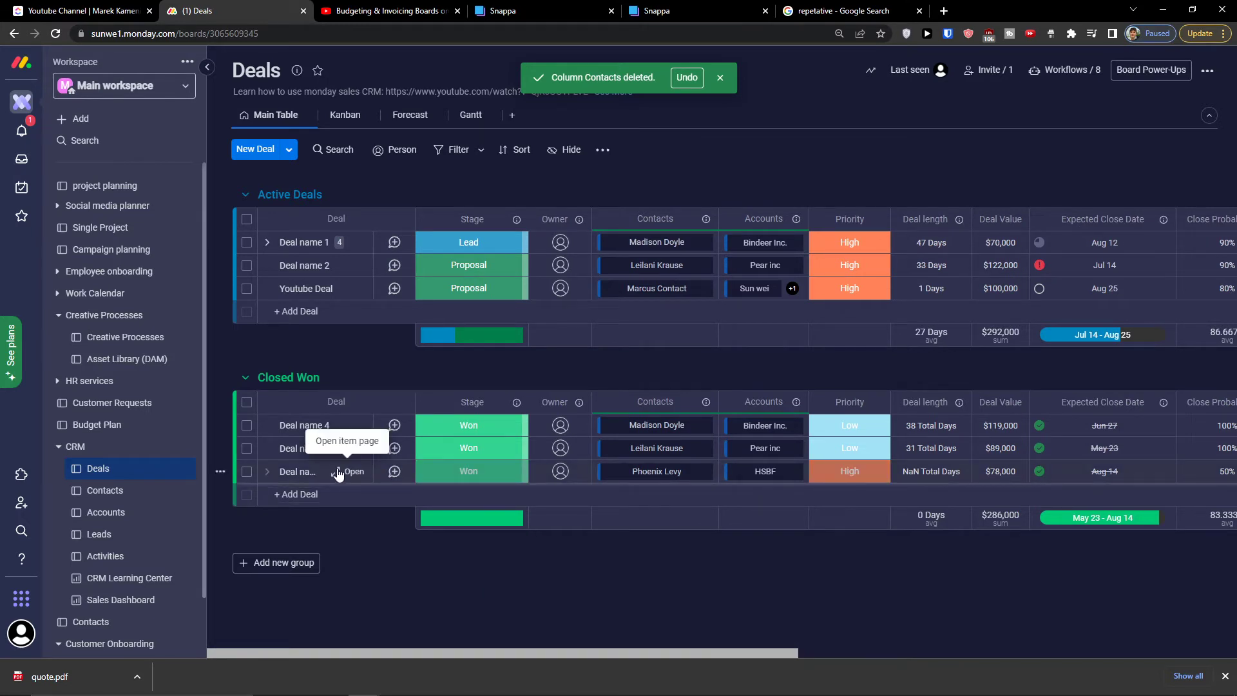
pyautogui.click(354, 472)
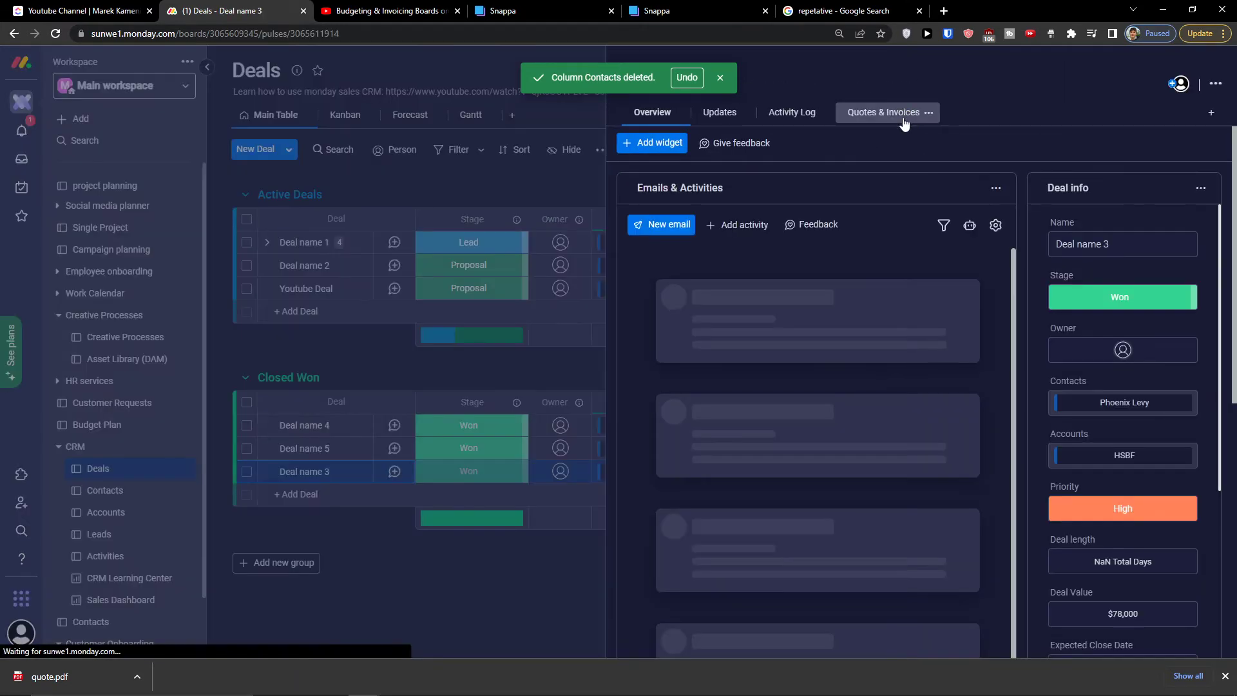
pyautogui.click(900, 117)
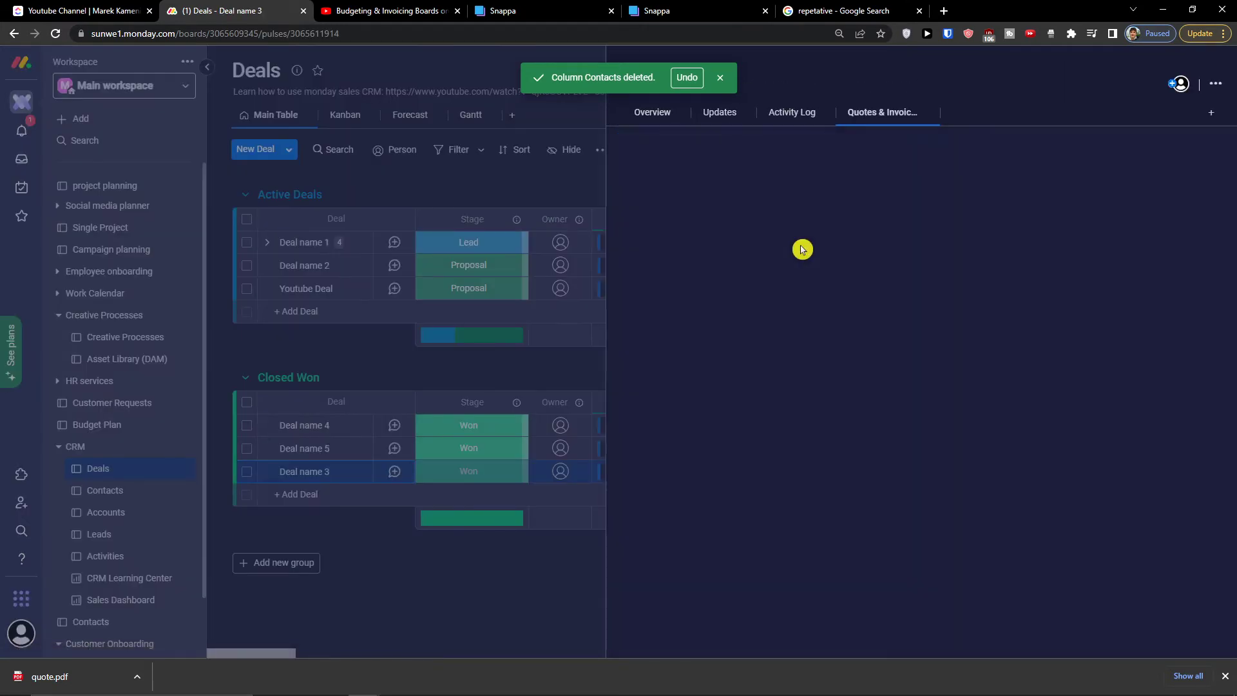
pyautogui.click(1041, 362)
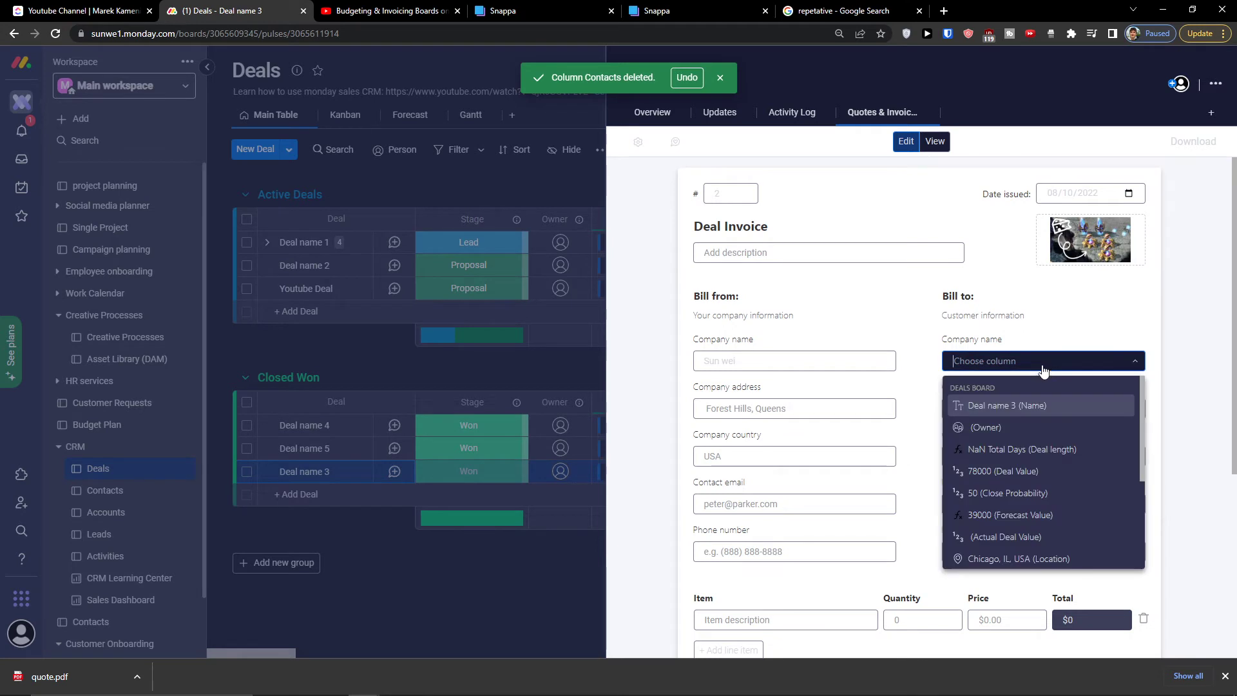
pyautogui.scroll(-5, 1002, 464)
pyautogui.scroll(5, 1037, 476)
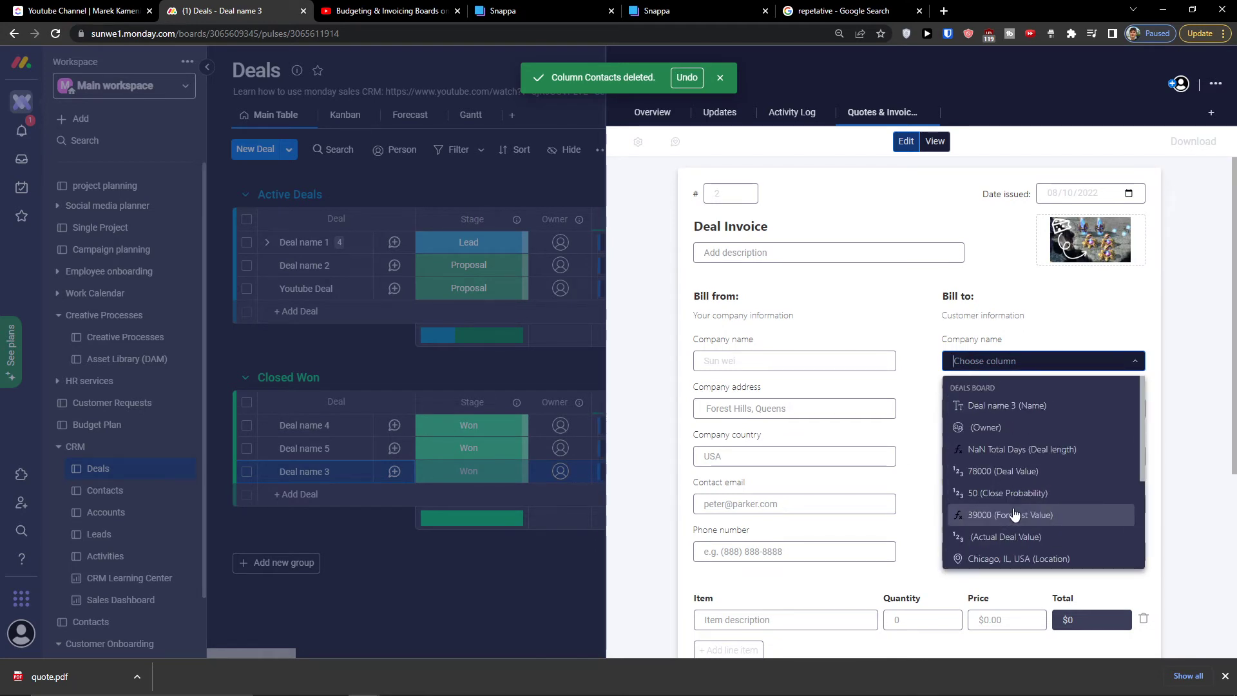
pyautogui.click(968, 394)
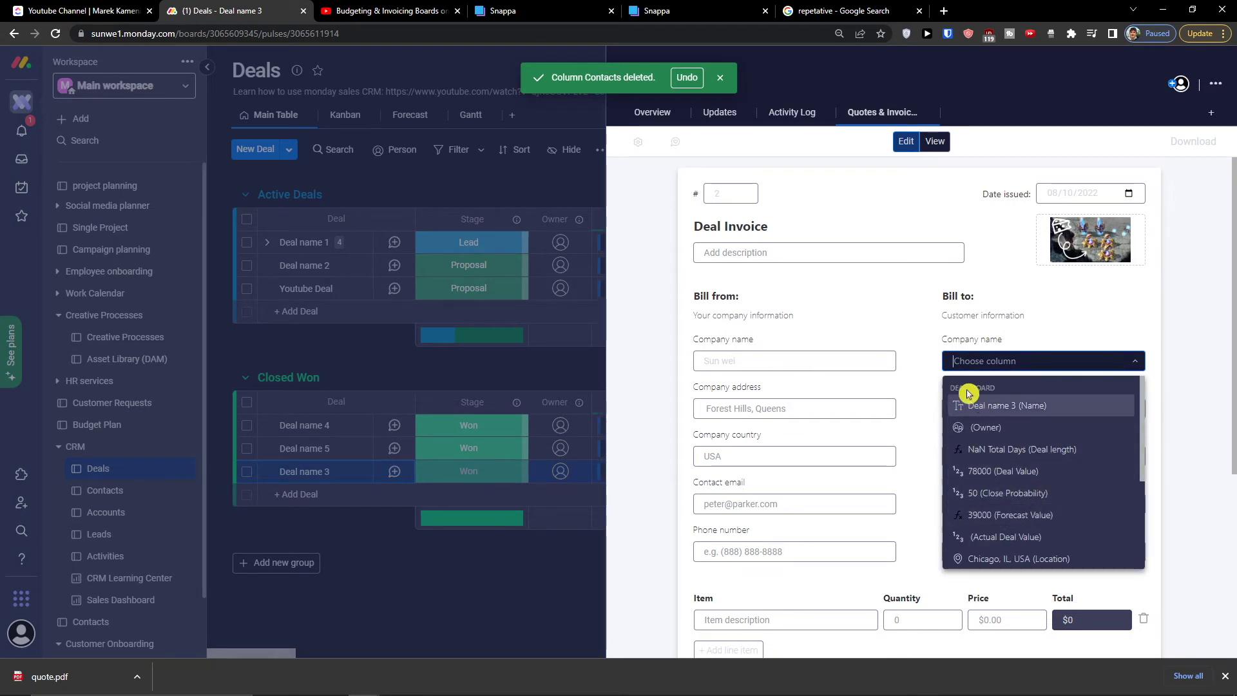
pyautogui.click(1144, 449)
pyautogui.click(1118, 365)
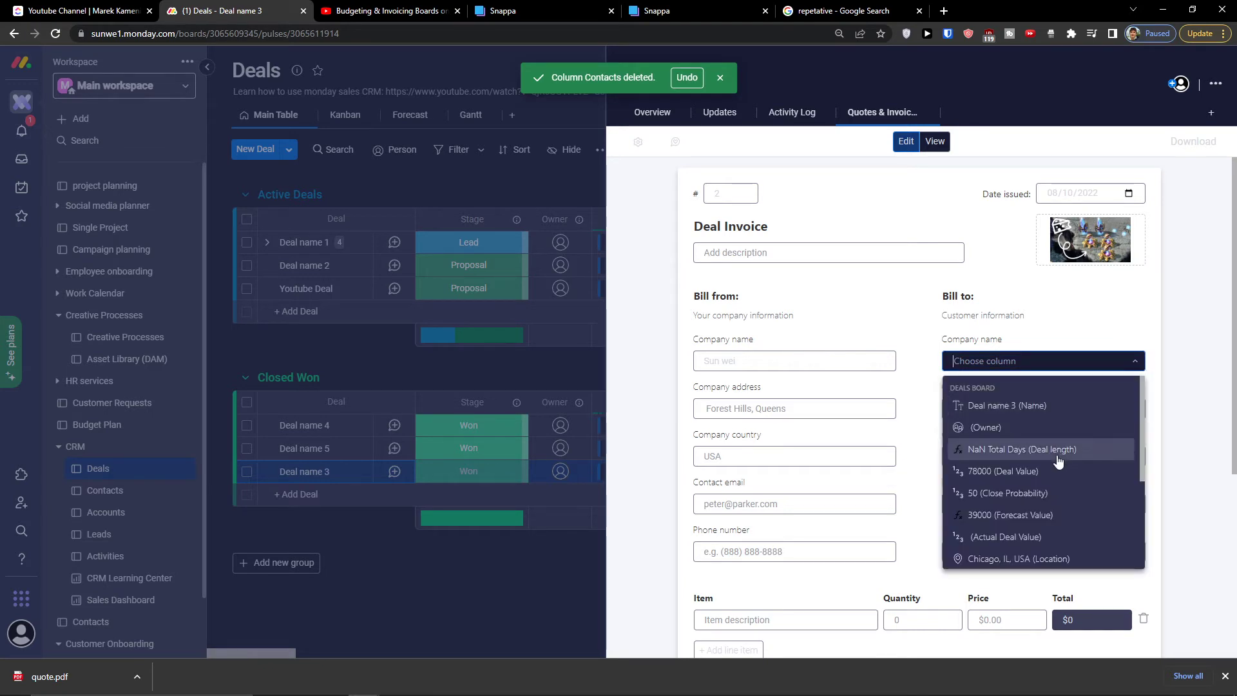
pyautogui.scroll(-3, 1050, 458)
pyautogui.scroll(3, 1043, 477)
pyautogui.scroll(-1, 1033, 496)
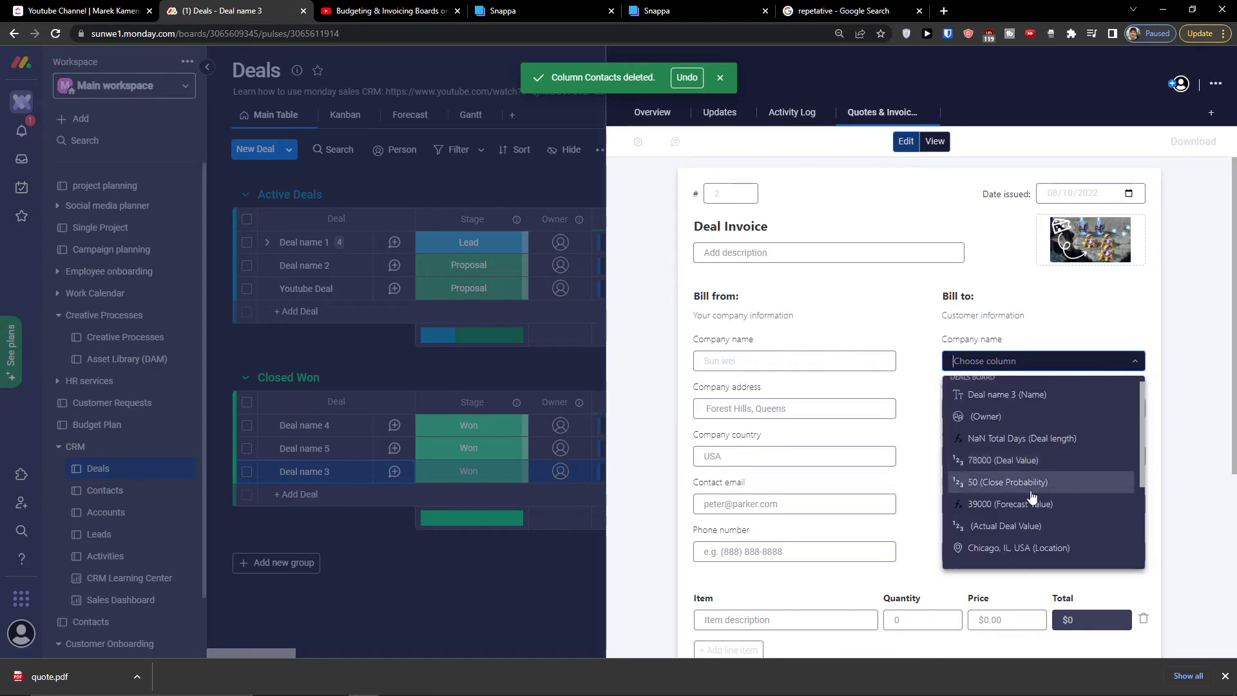
pyautogui.scroll(-4, 1034, 489)
pyautogui.scroll(5, 1040, 451)
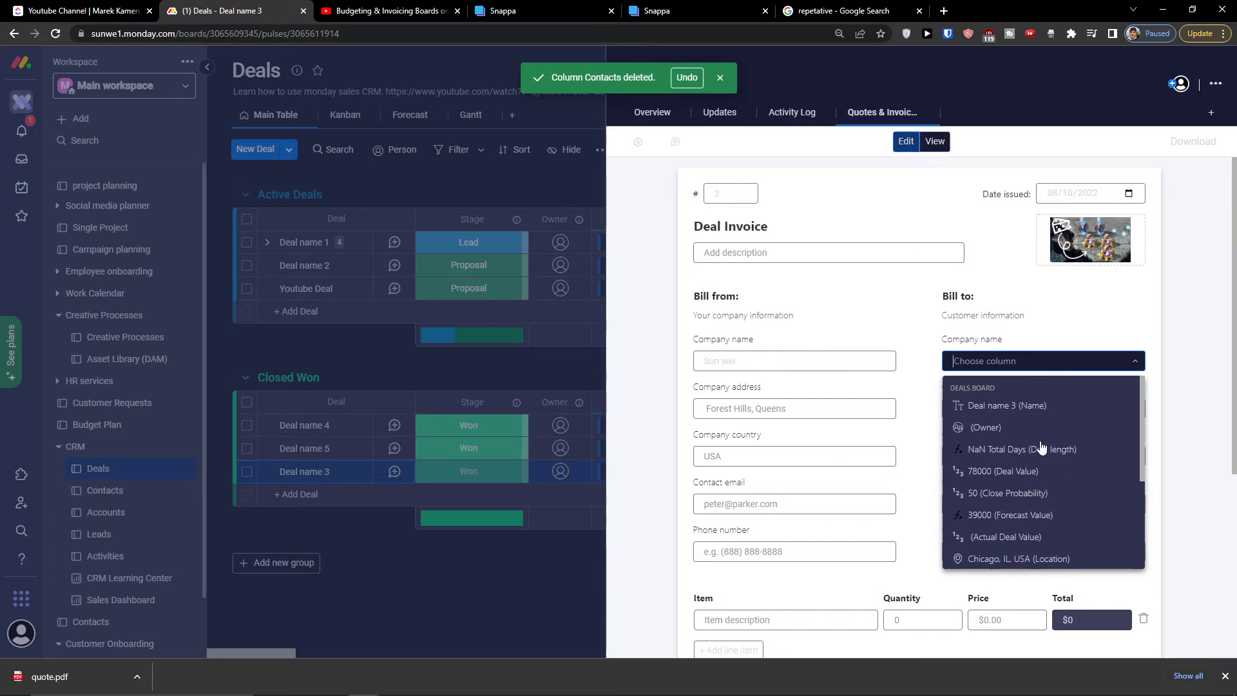
pyautogui.scroll(-3, 1044, 444)
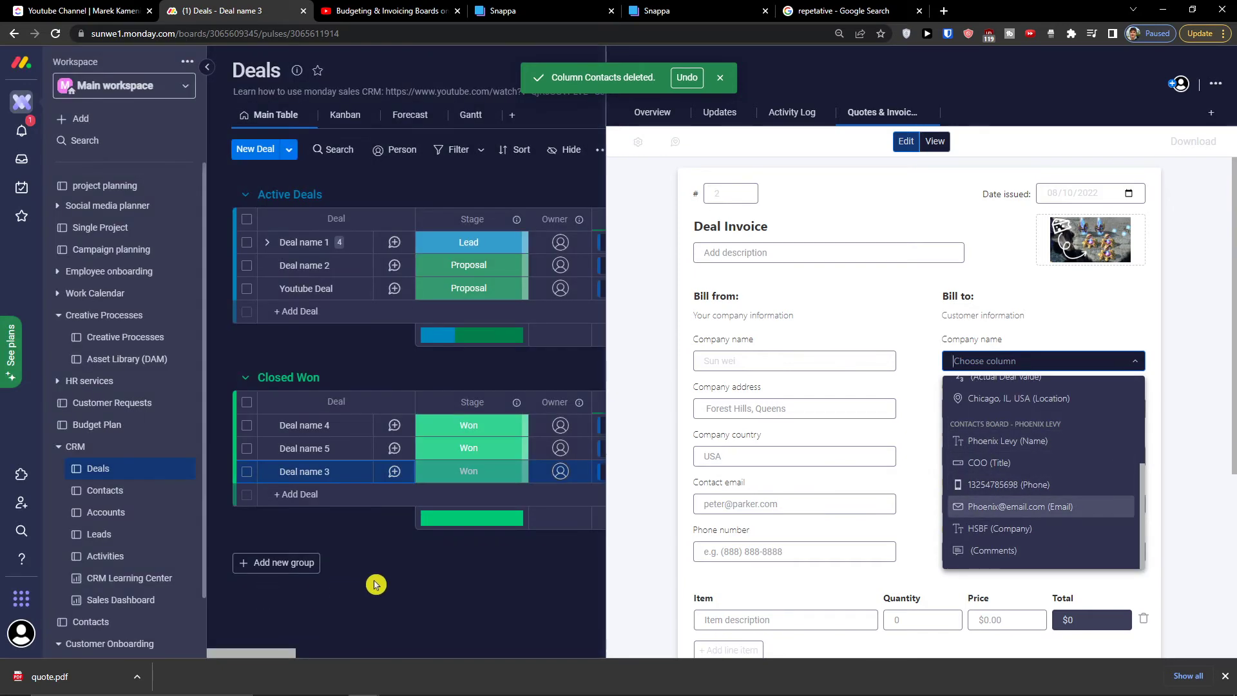
pyautogui.click(376, 584)
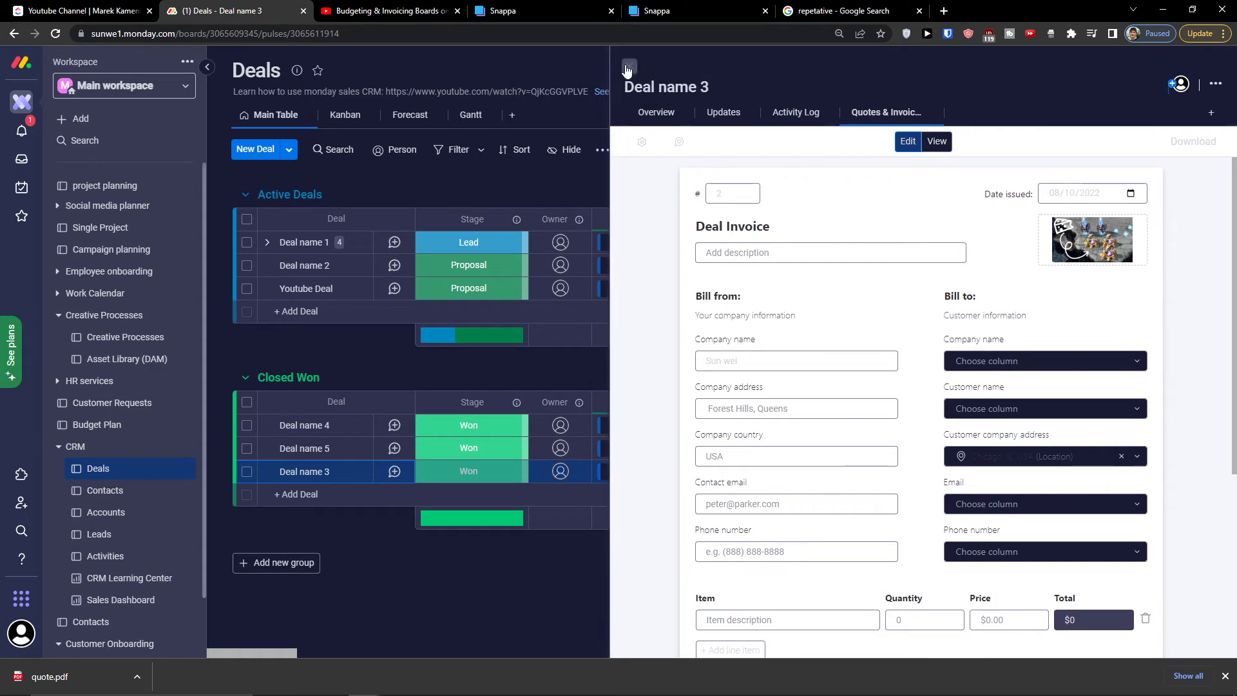
pyautogui.click(628, 68)
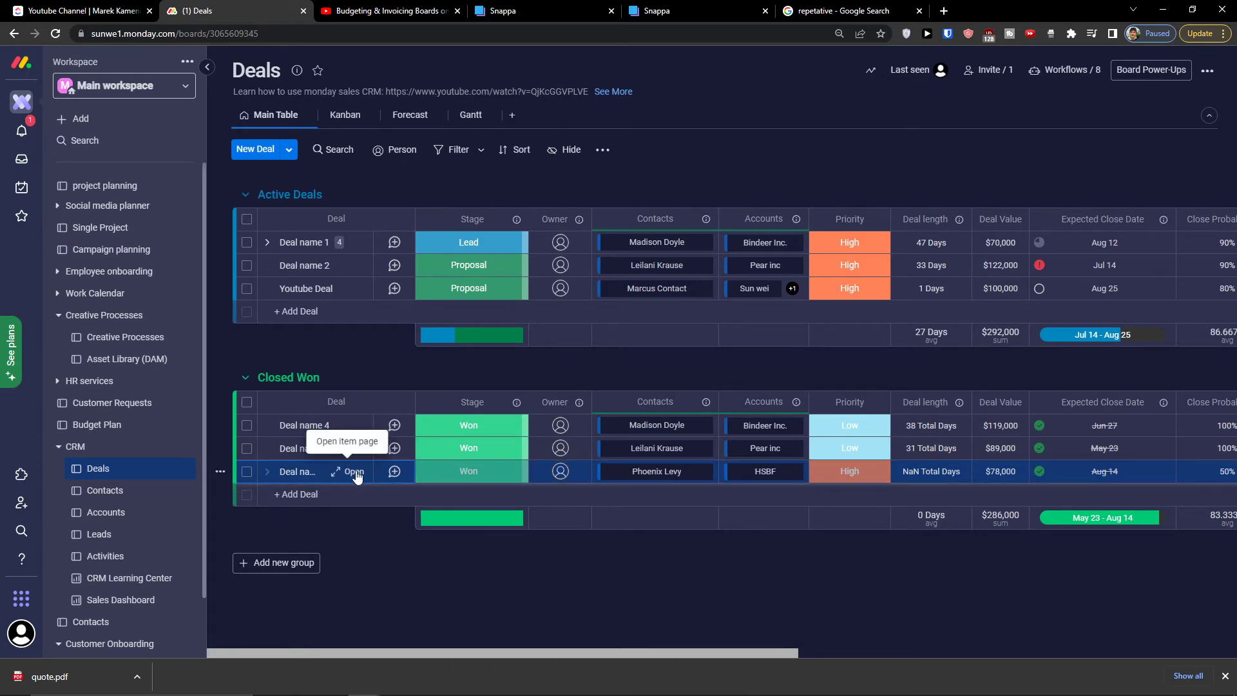
# Map Deal name 3's Bill-to Customer name to Name and Company name to HSBF Company
pyautogui.click(353, 472)
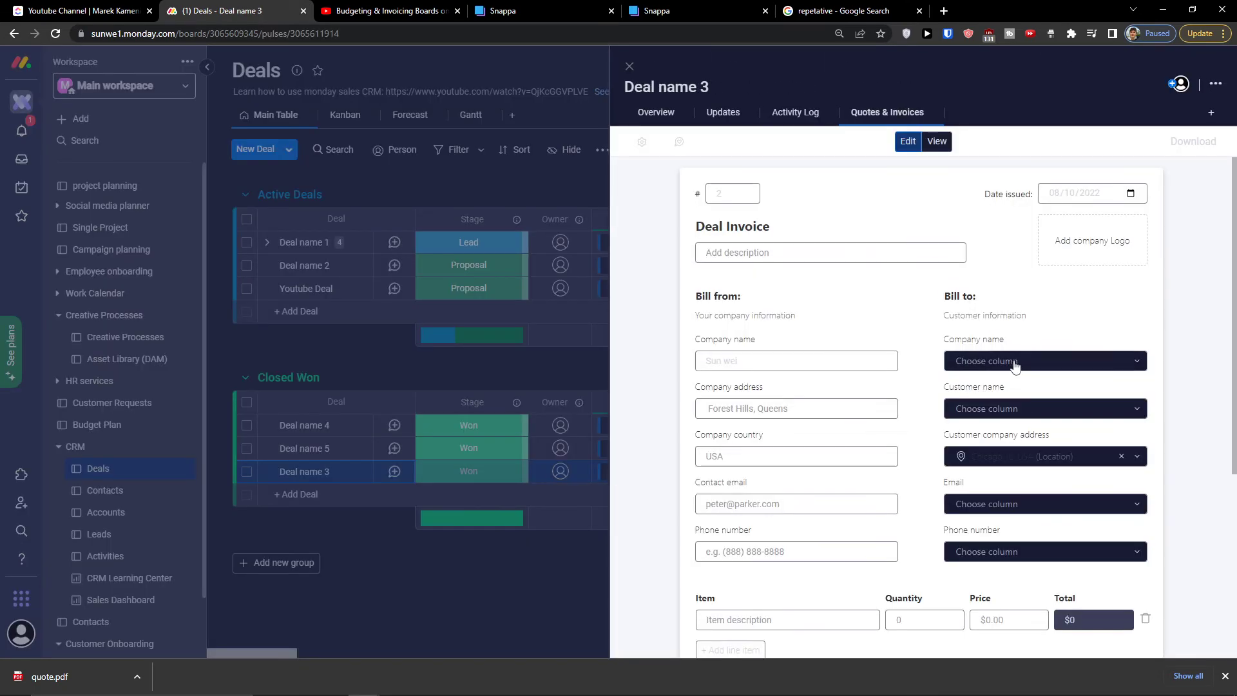
pyautogui.click(1015, 363)
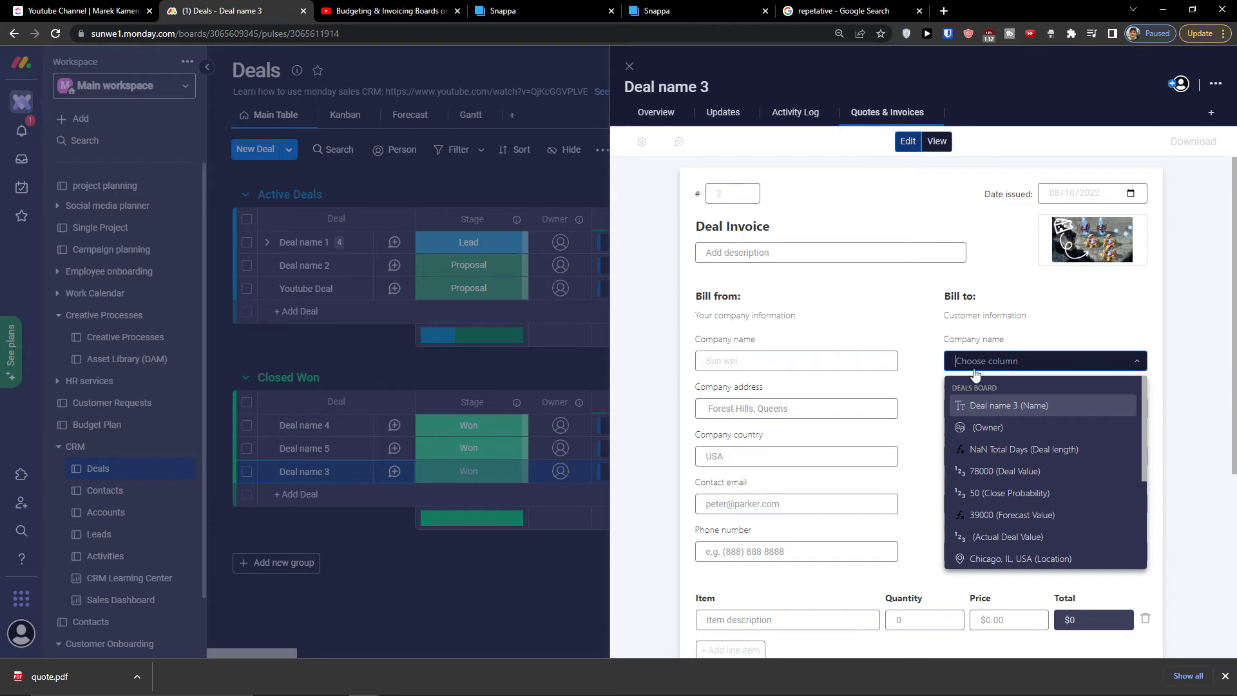
pyautogui.scroll(-3, 1030, 415)
pyautogui.scroll(3, 1030, 415)
pyautogui.scroll(-3, 1002, 412)
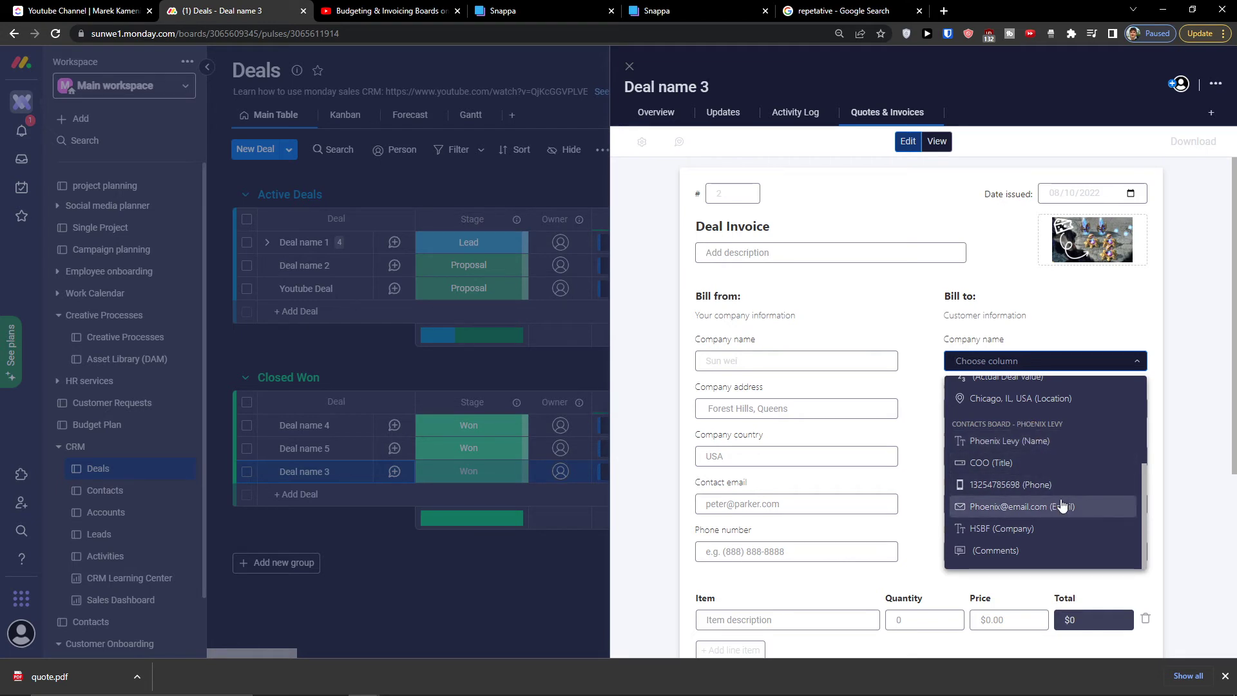
pyautogui.click(1037, 445)
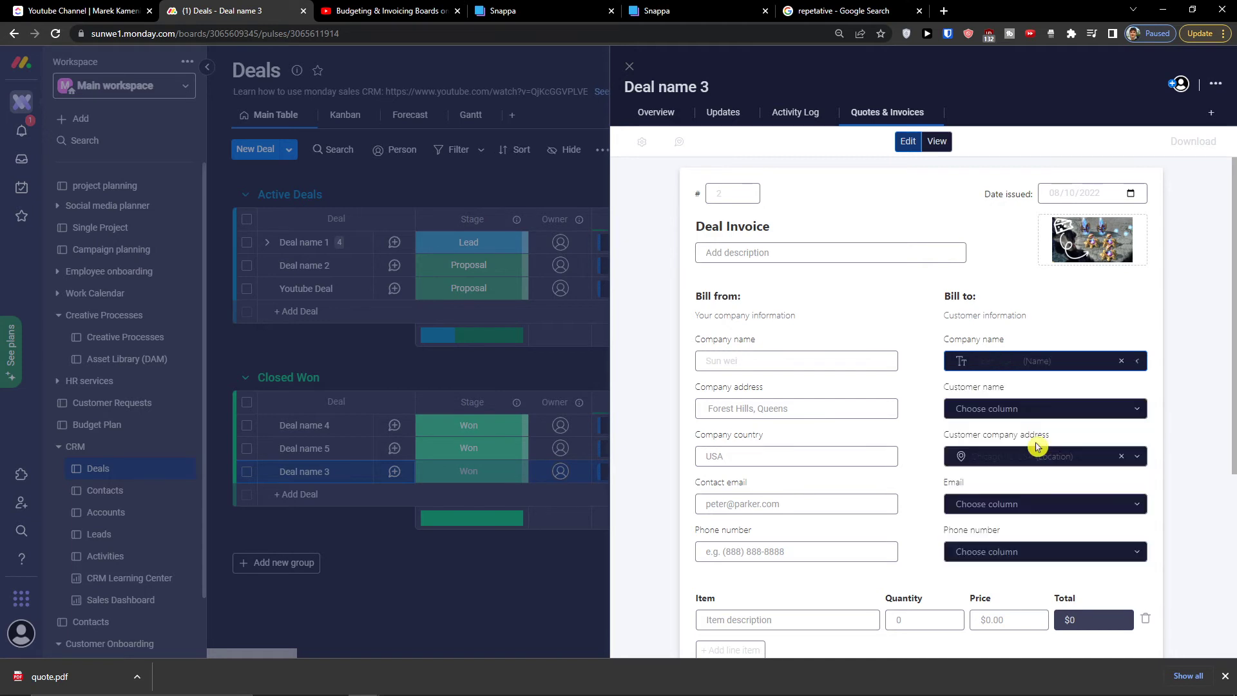
pyautogui.click(1016, 409)
pyautogui.scroll(-5, 1031, 502)
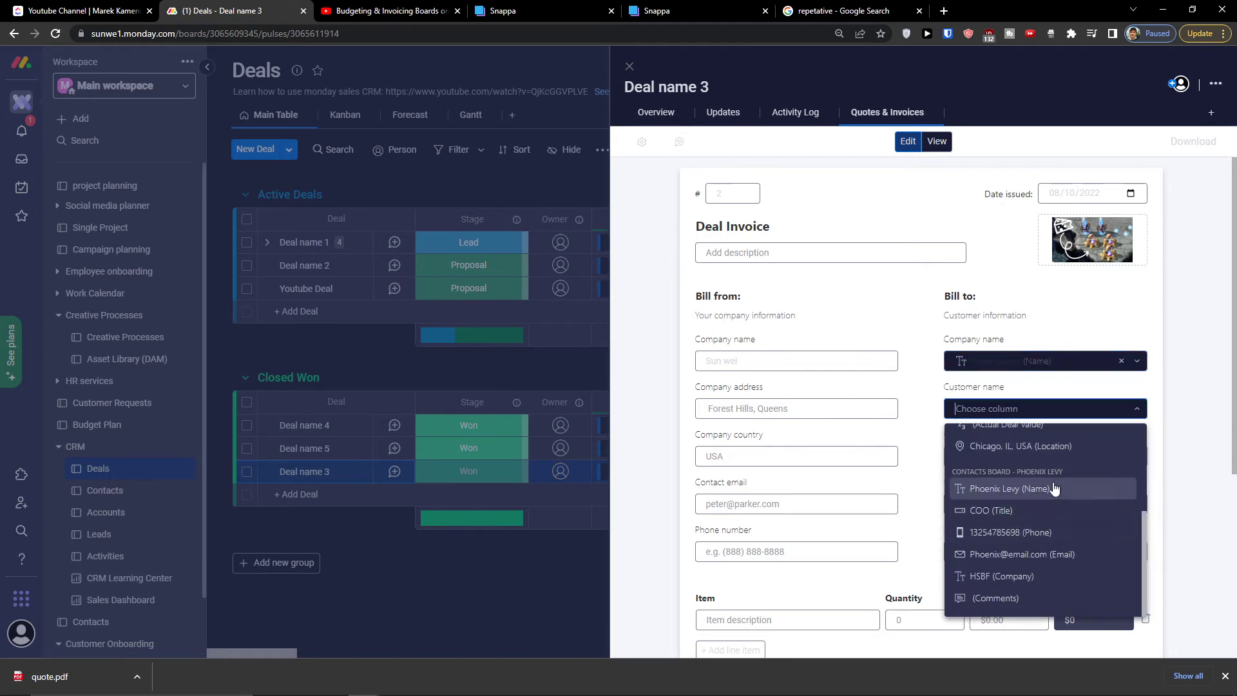
pyautogui.click(1054, 489)
pyautogui.click(1023, 362)
pyautogui.scroll(-5, 1044, 490)
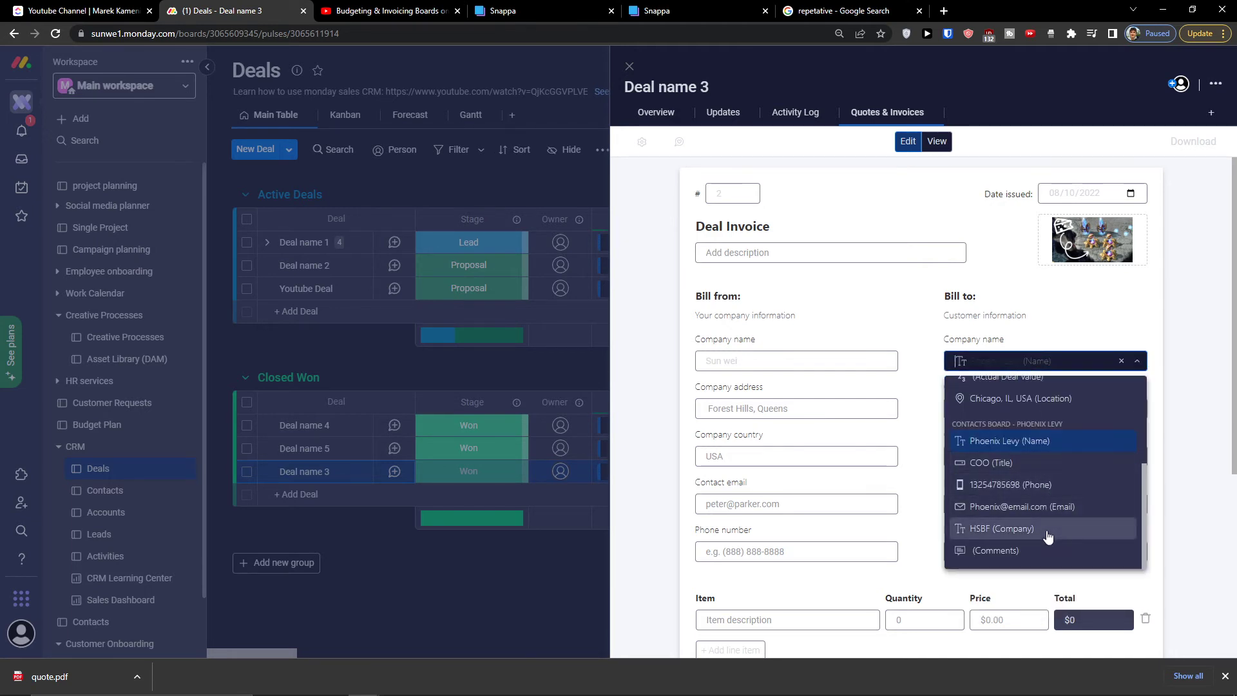
pyautogui.click(1047, 530)
# Keep the Chicago, IL, USA location as the Bill-to address
pyautogui.click(1022, 457)
pyautogui.scroll(-5, 1030, 505)
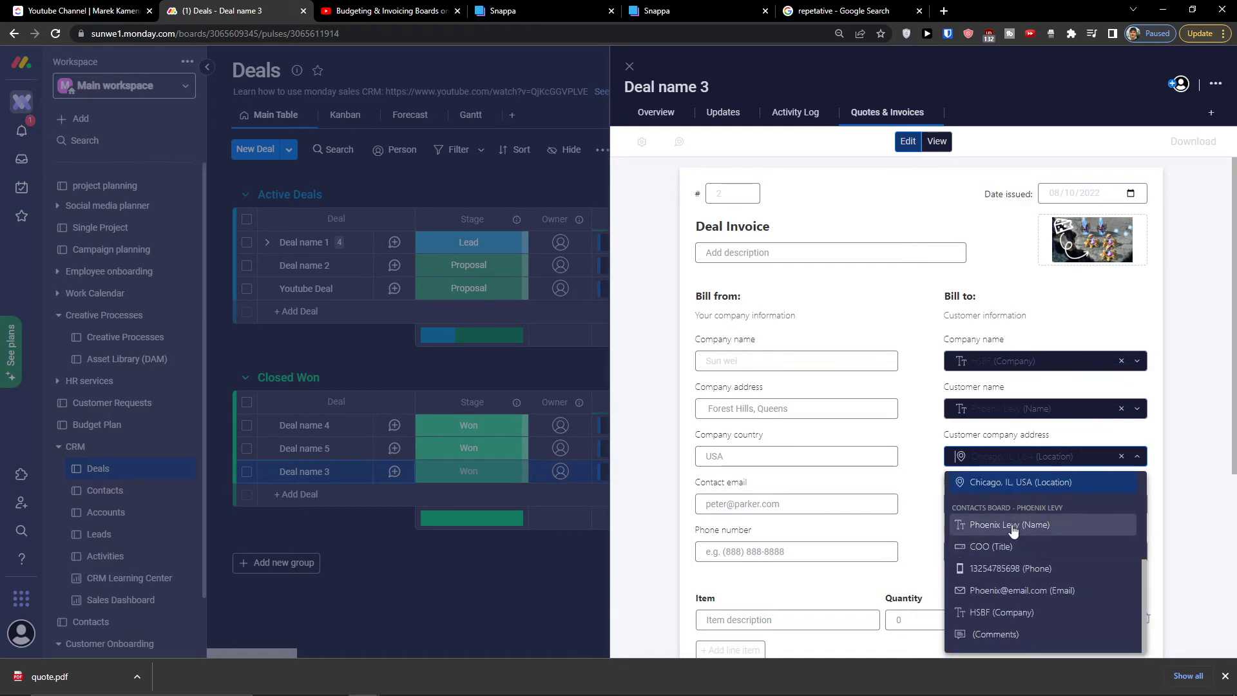
pyautogui.scroll(2, 1018, 567)
pyautogui.click(1015, 628)
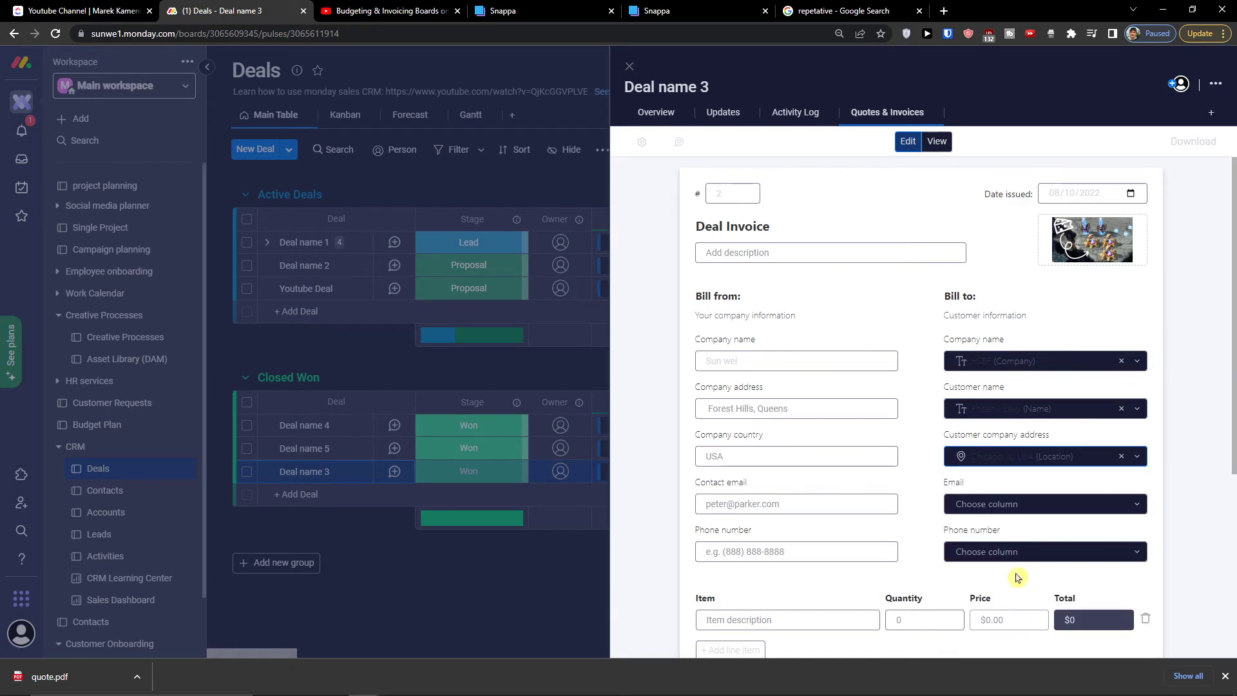
# Map Bill-to Email and Phone number to the contact's email and phone columns, then close the item
pyautogui.click(1022, 506)
pyautogui.scroll(-5, 1031, 583)
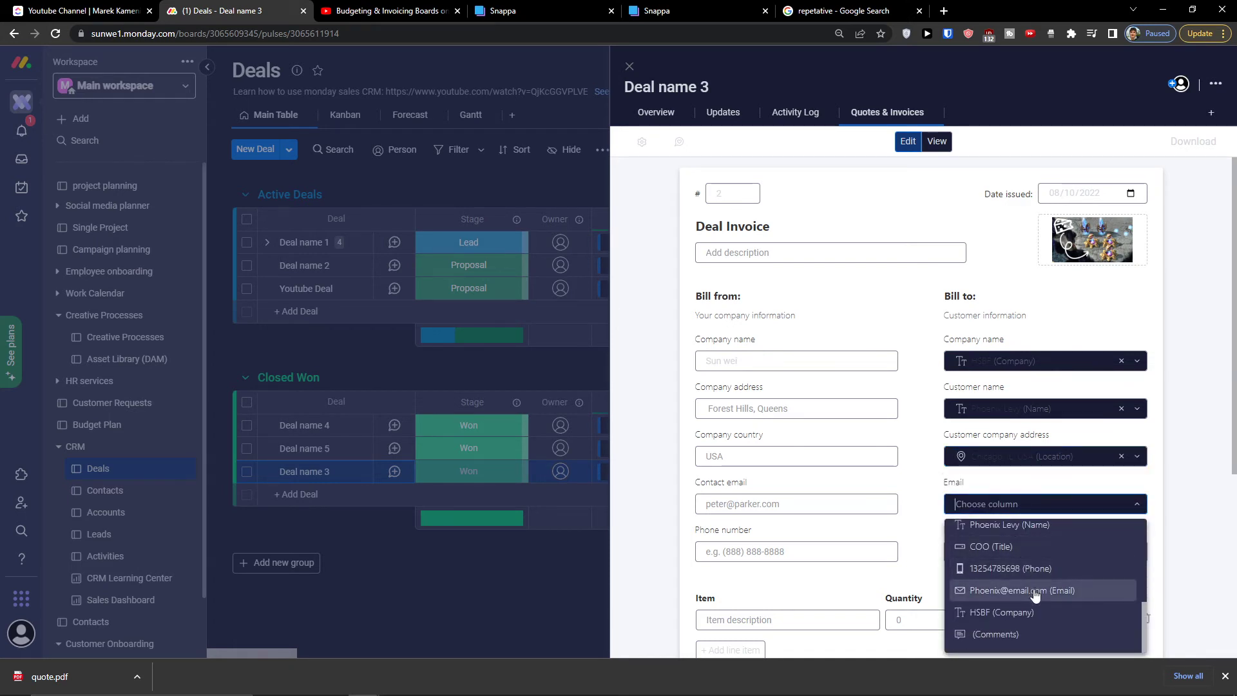
pyautogui.click(1034, 590)
pyautogui.click(1002, 552)
pyautogui.scroll(-5, 1037, 595)
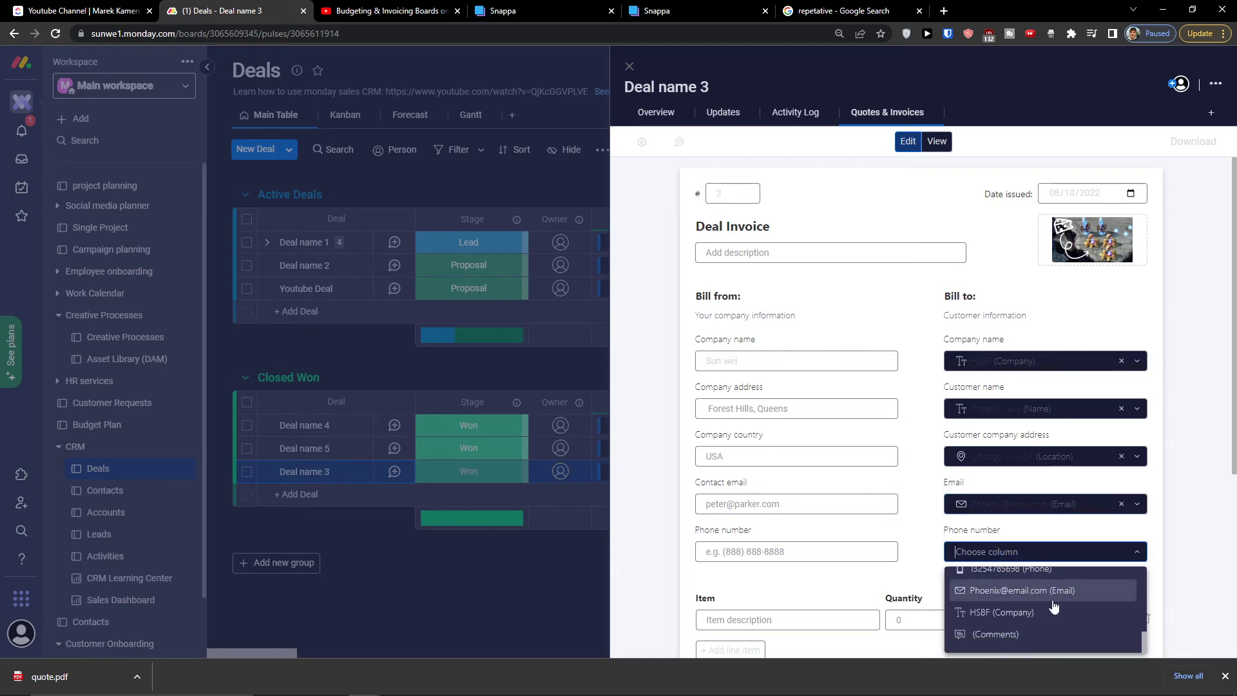
pyautogui.scroll(1, 1054, 605)
pyautogui.click(1012, 574)
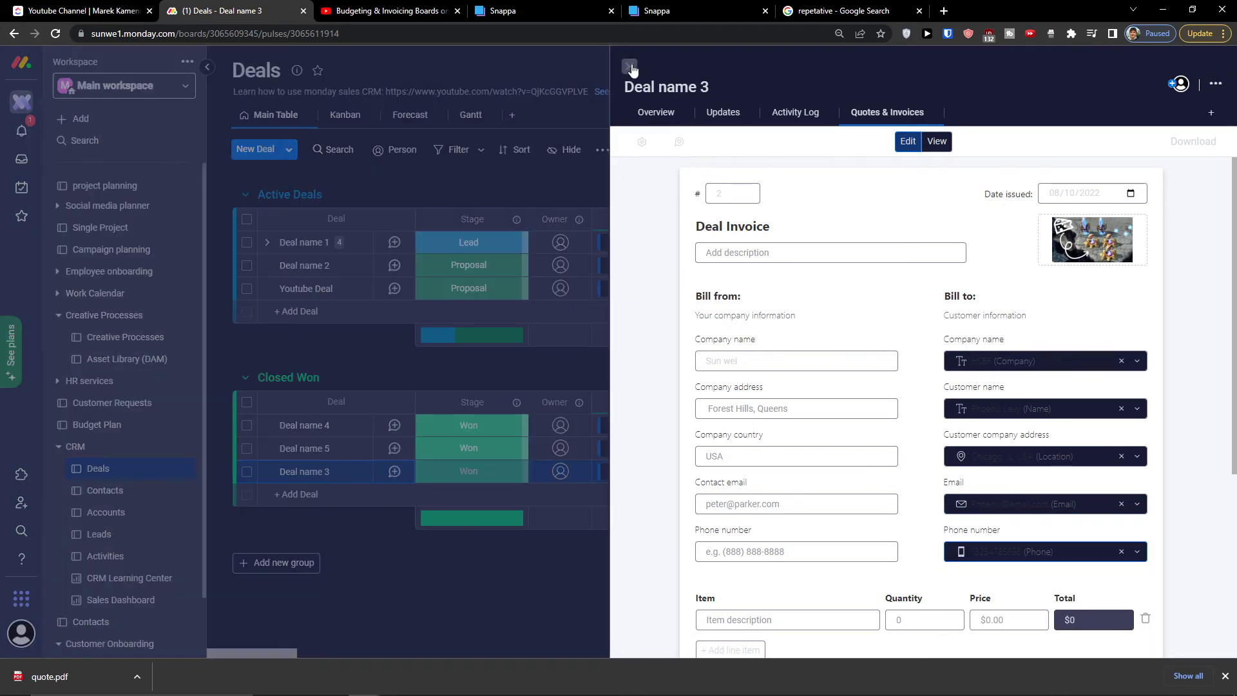
pyautogui.click(630, 67)
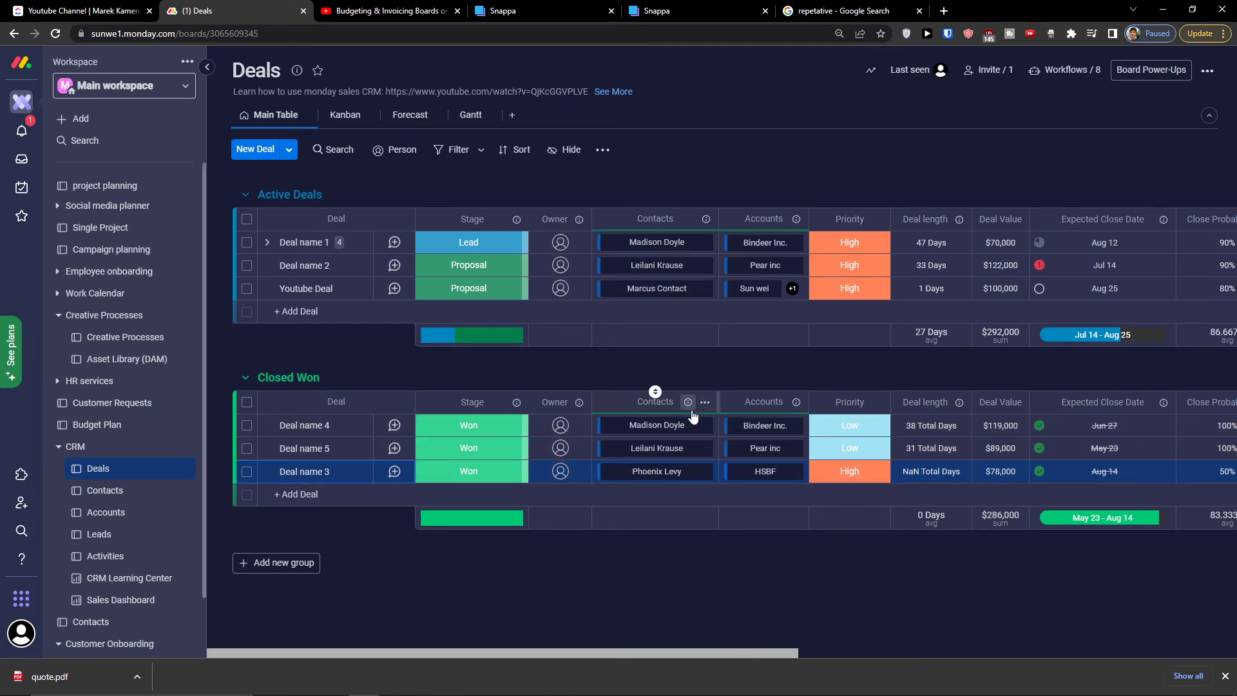
pyautogui.click(668, 474)
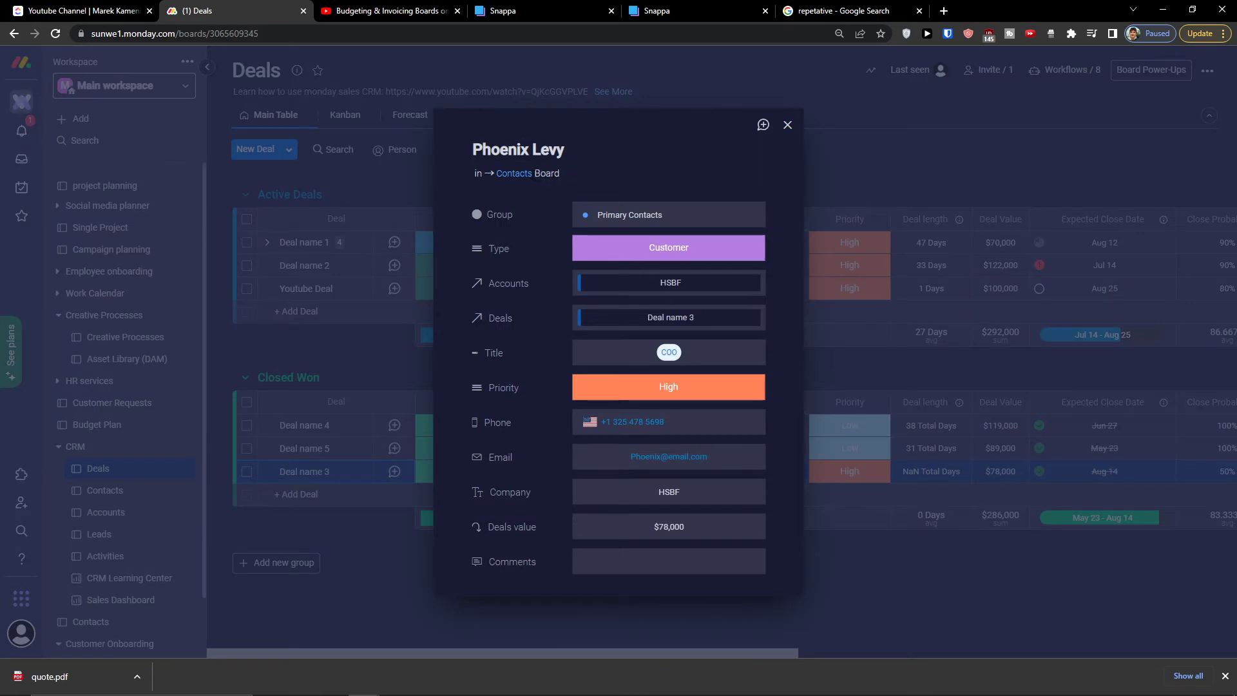
pyautogui.click(787, 125)
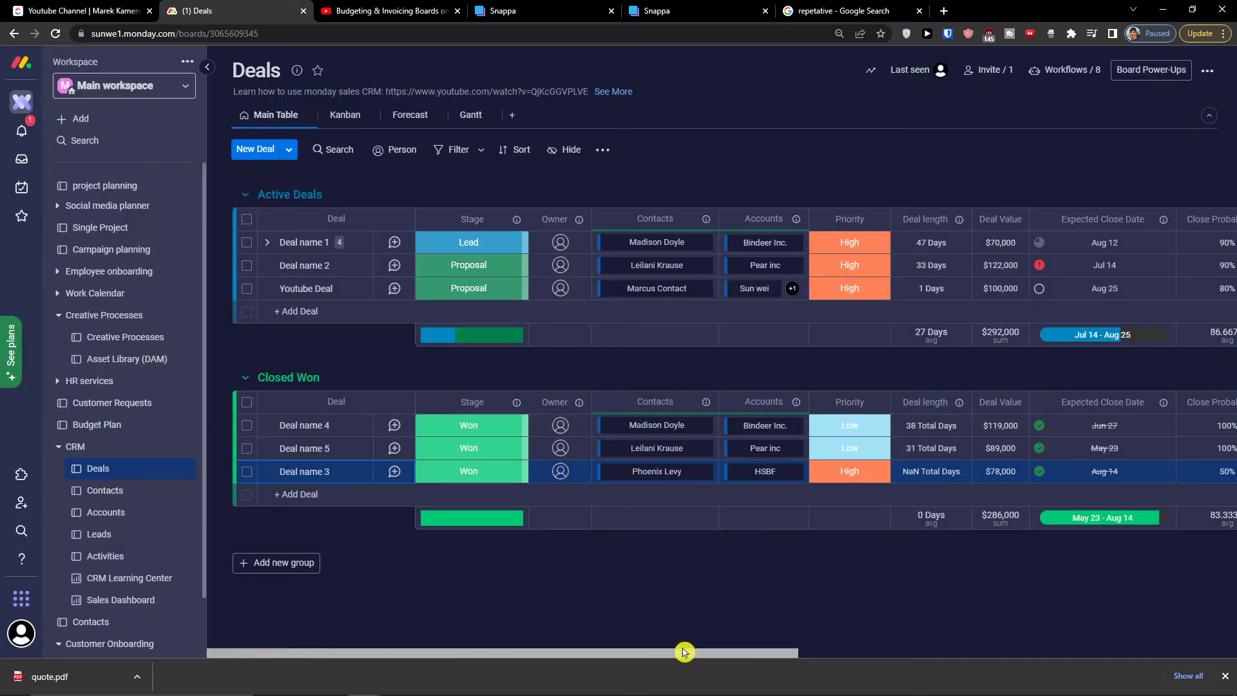
pyautogui.moveTo(720, 653); pyautogui.dragTo(1165, 642)
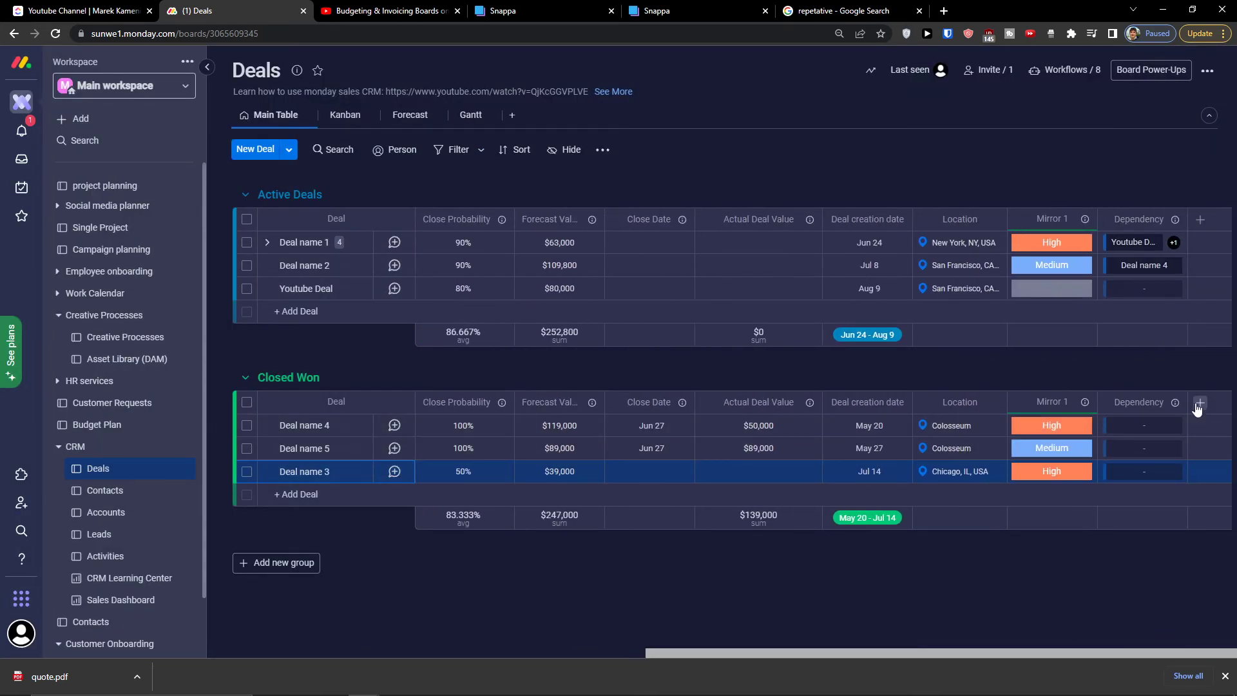
# Add a Dependency column from the column catalogue, searching 'de', and confirm its setup
pyautogui.click(1196, 406)
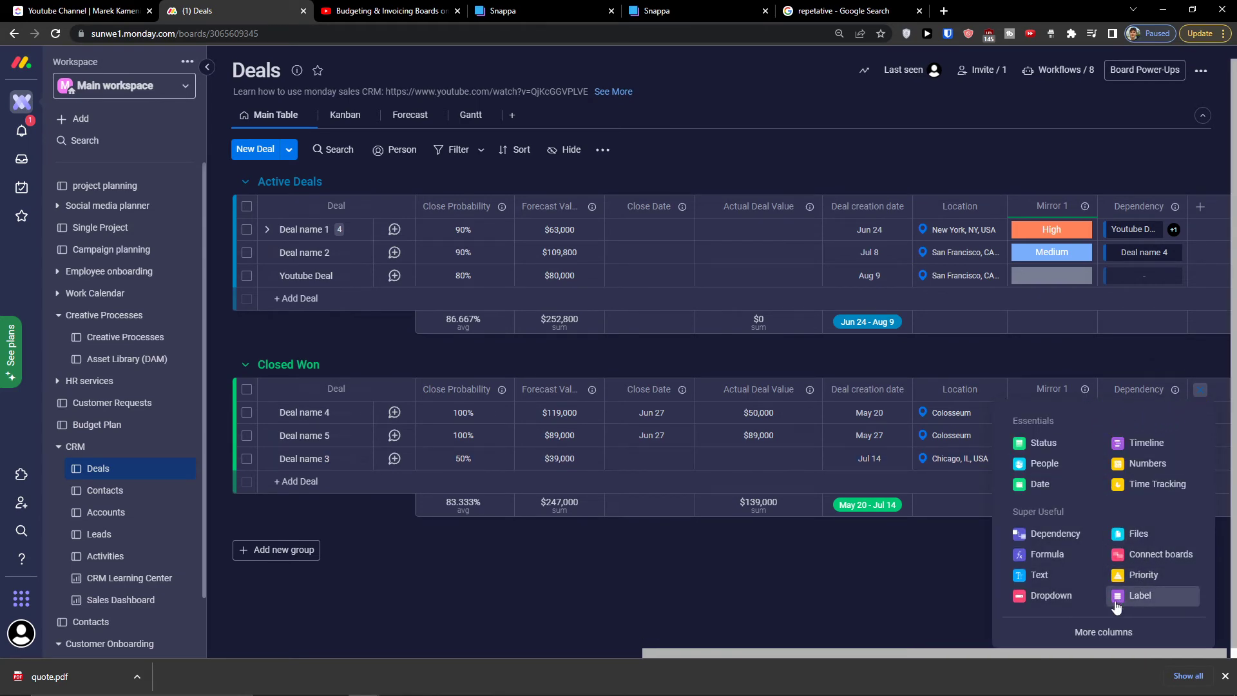
pyautogui.click(1066, 631)
pyautogui.write('de')
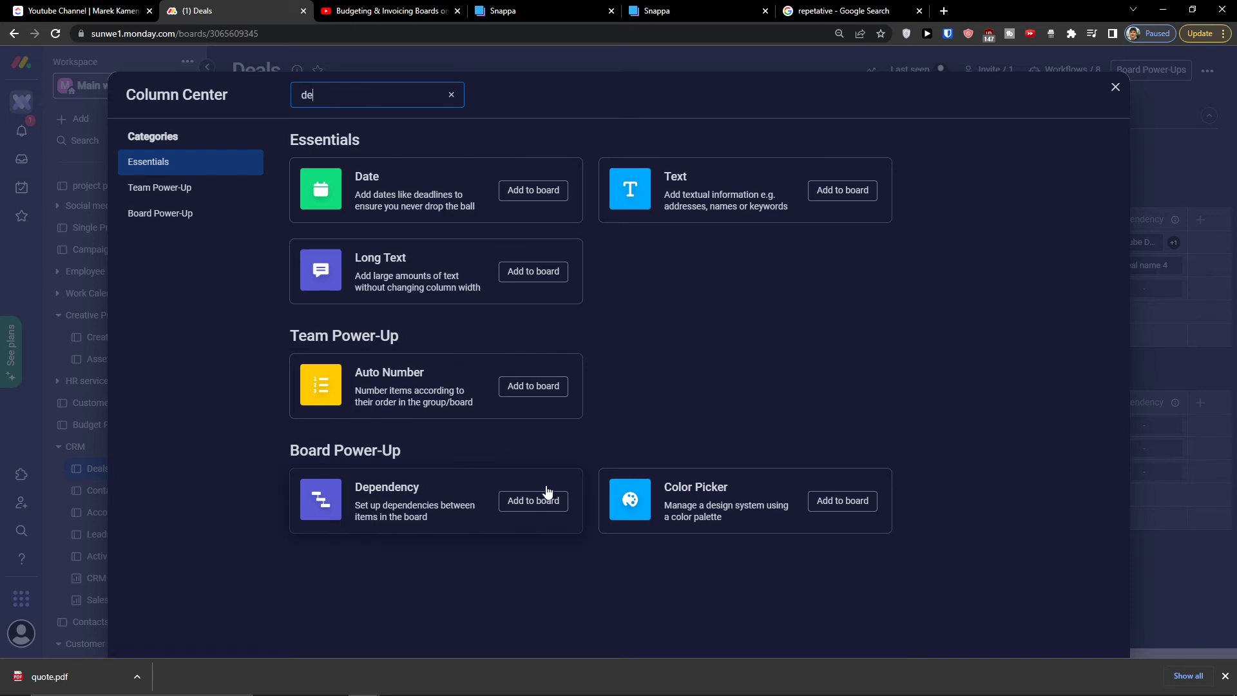
pyautogui.click(539, 509)
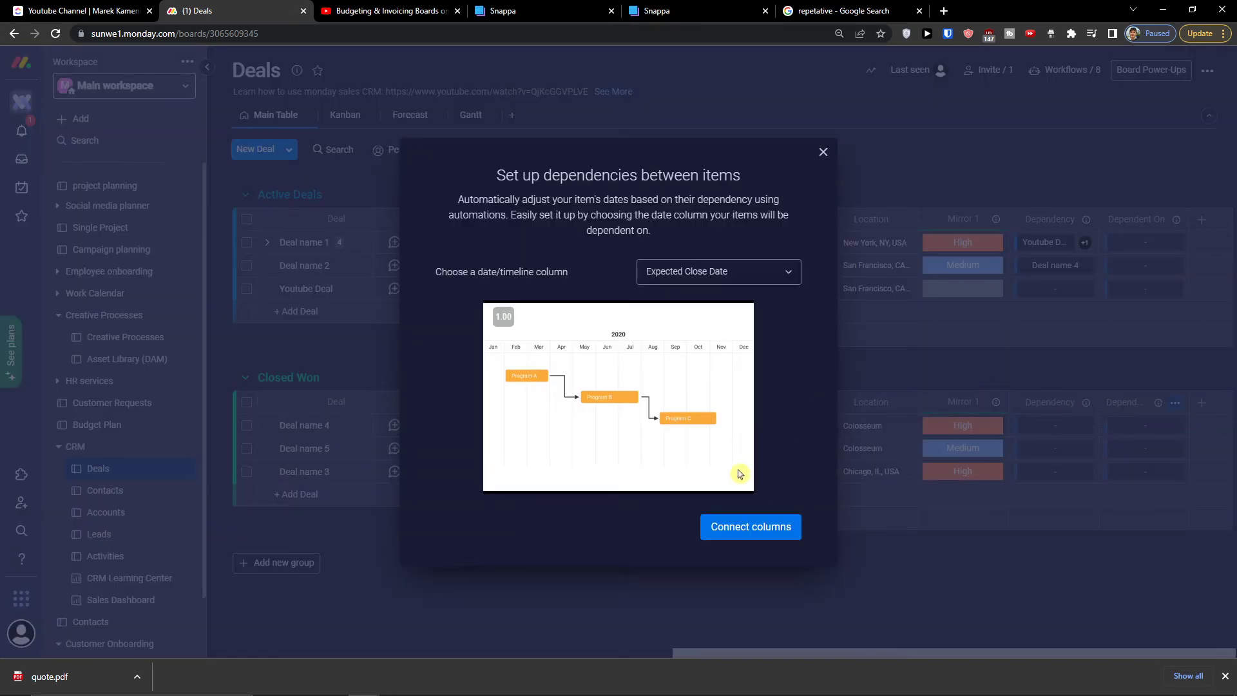
pyautogui.click(750, 537)
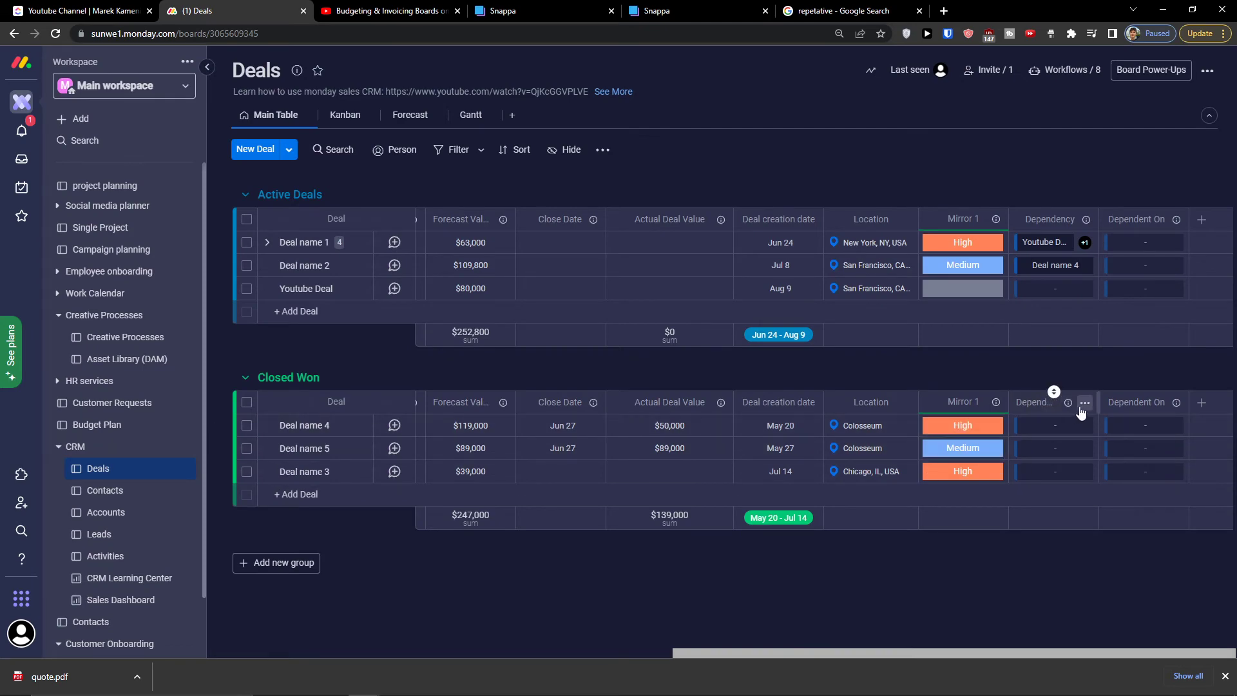
# Delete the Dependency column and check a Dependent On cell's deal picker
pyautogui.click(1085, 402)
pyautogui.click(964, 605)
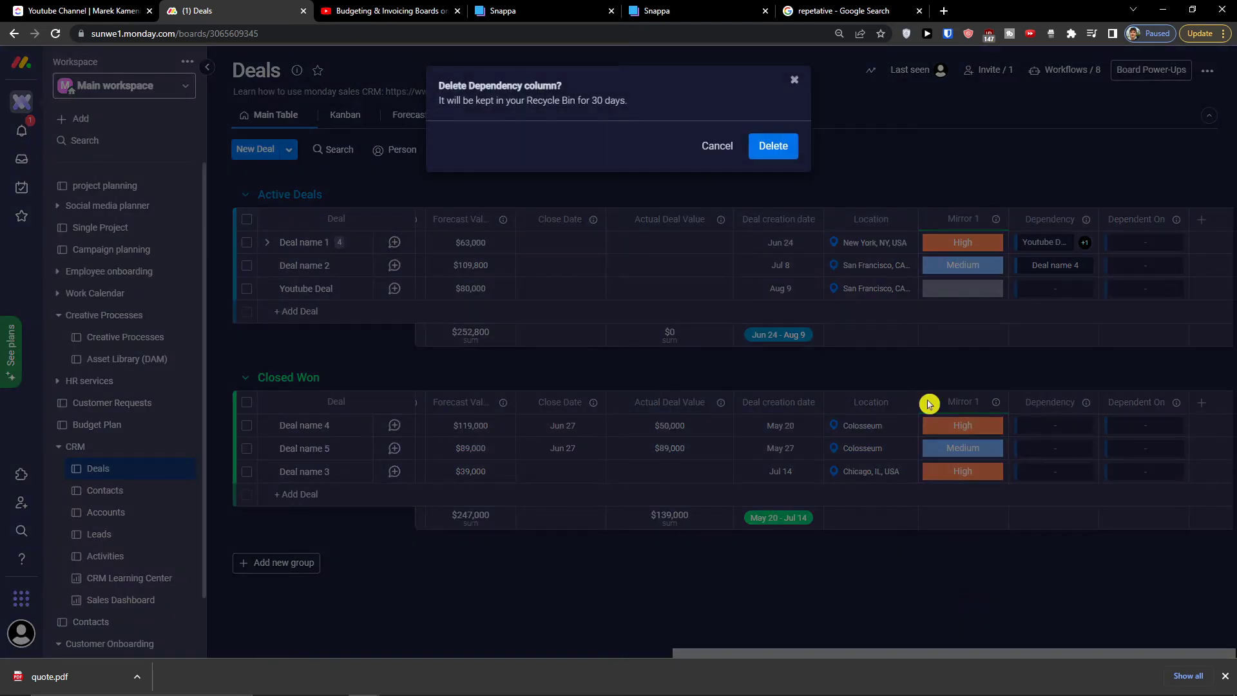
pyautogui.click(772, 146)
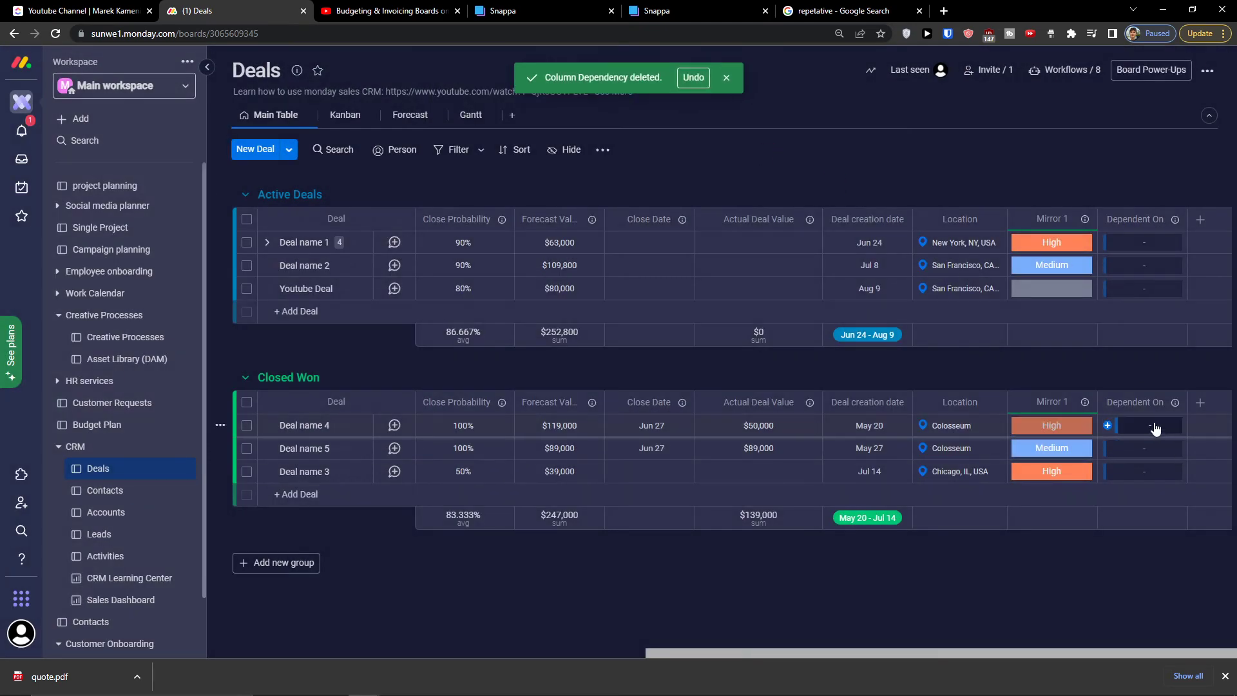
pyautogui.click(1115, 426)
pyautogui.scroll(-2, 1046, 270)
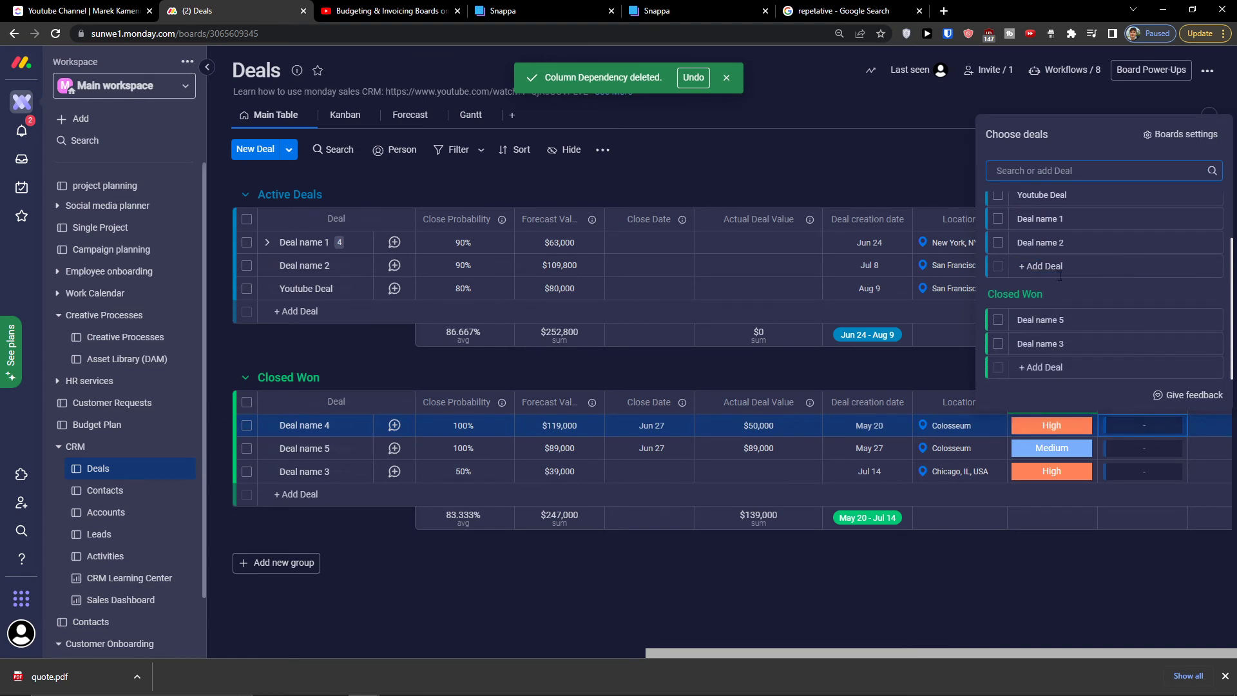
pyautogui.scroll(2, 1002, 320)
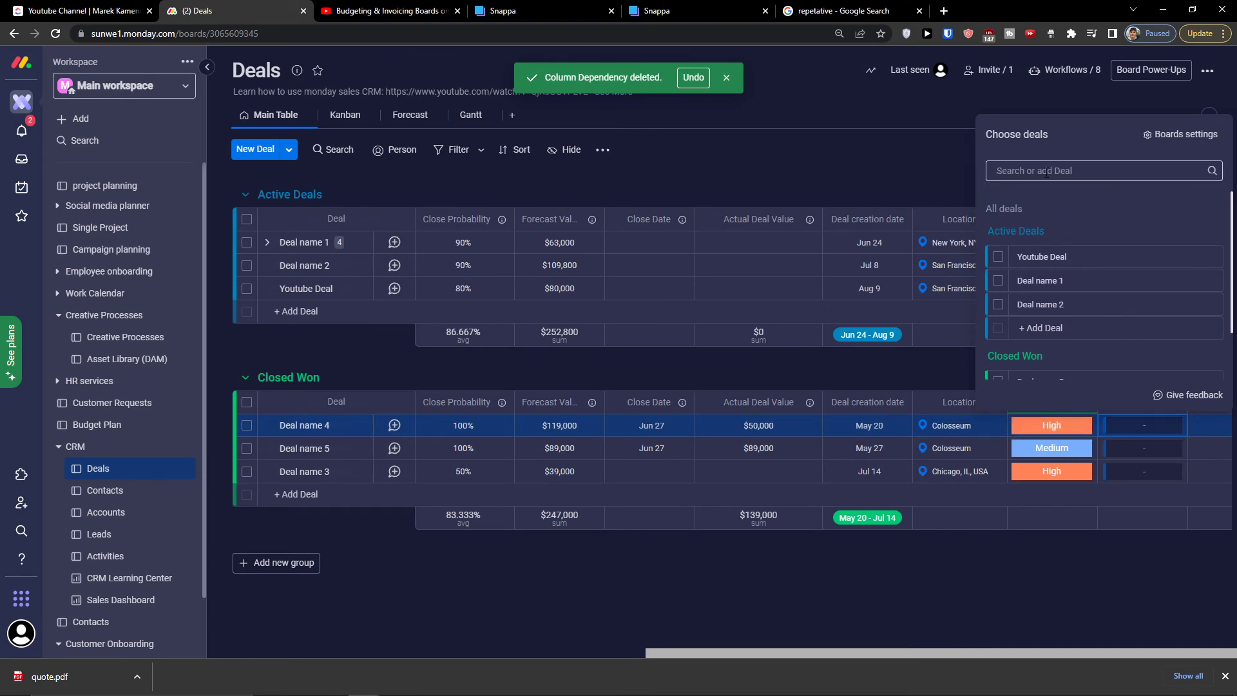
pyautogui.click(1141, 574)
# Add a Connect boards column, searching 'con', linked to the Contacts board
pyautogui.click(1207, 402)
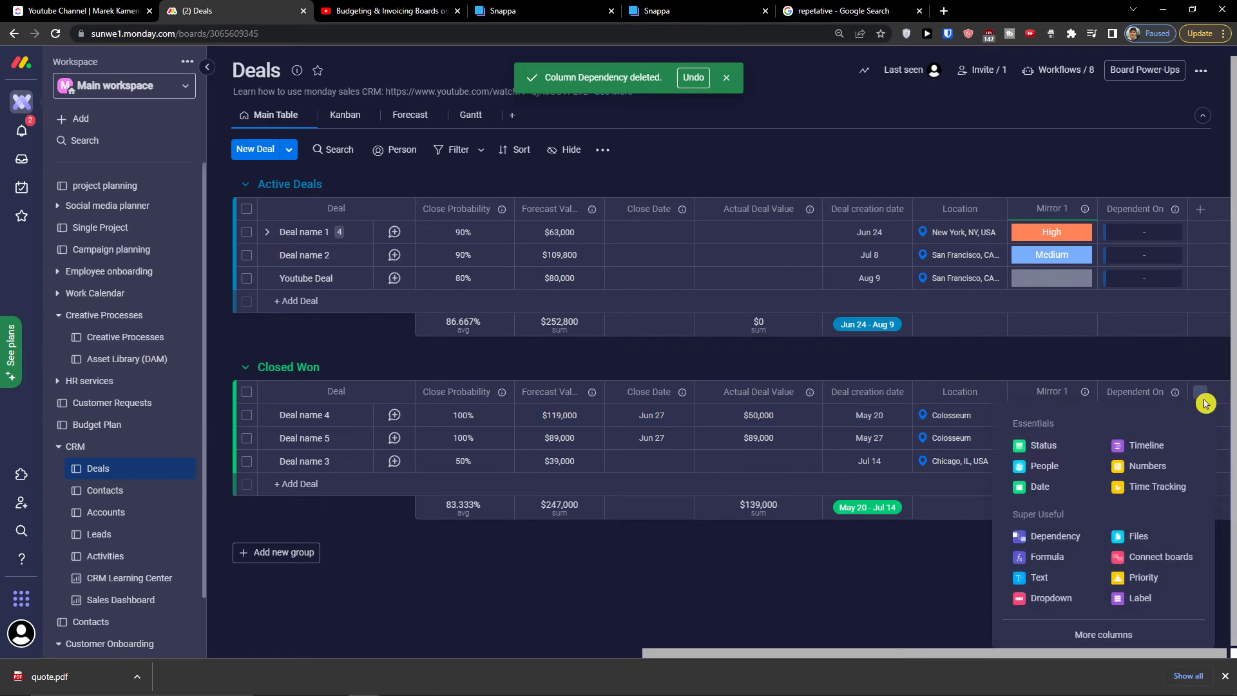
pyautogui.click(1106, 631)
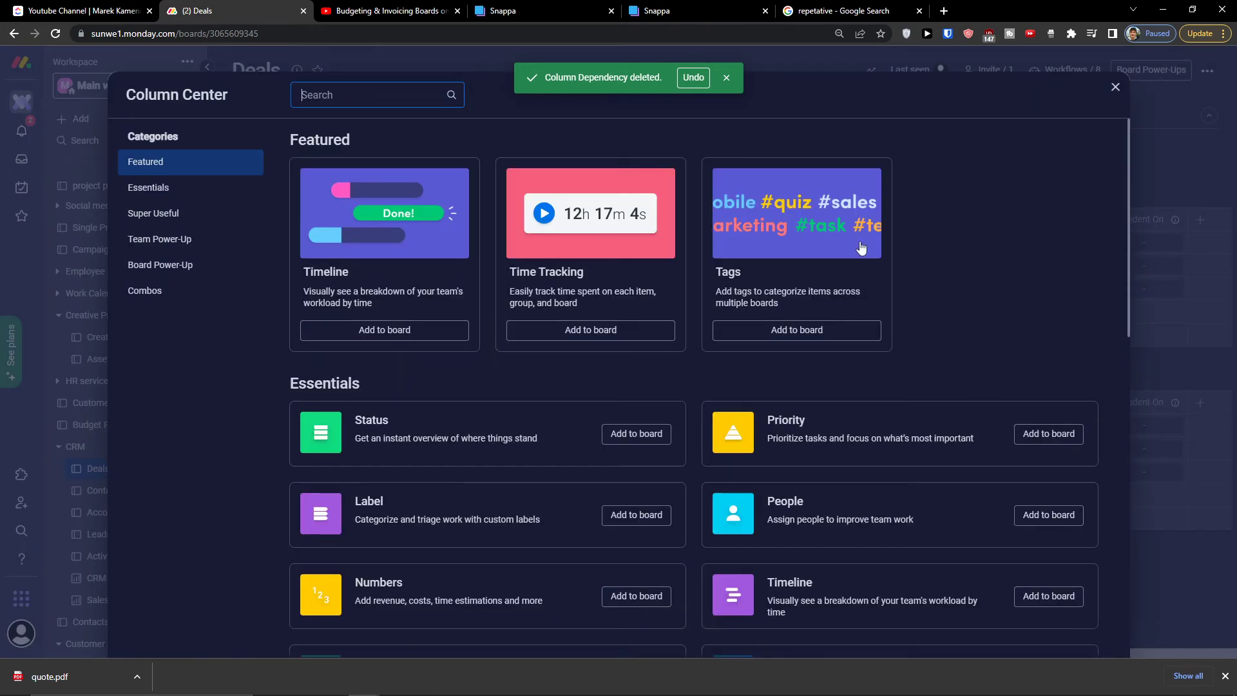
pyautogui.write('con')
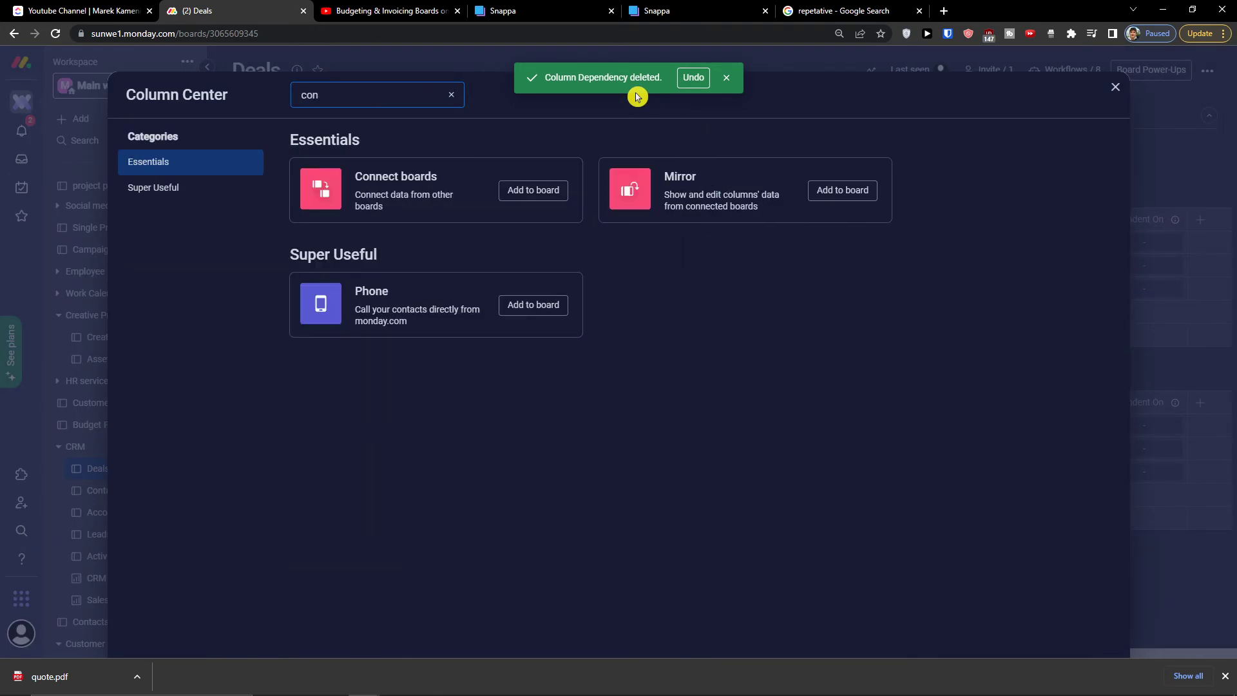
pyautogui.click(525, 191)
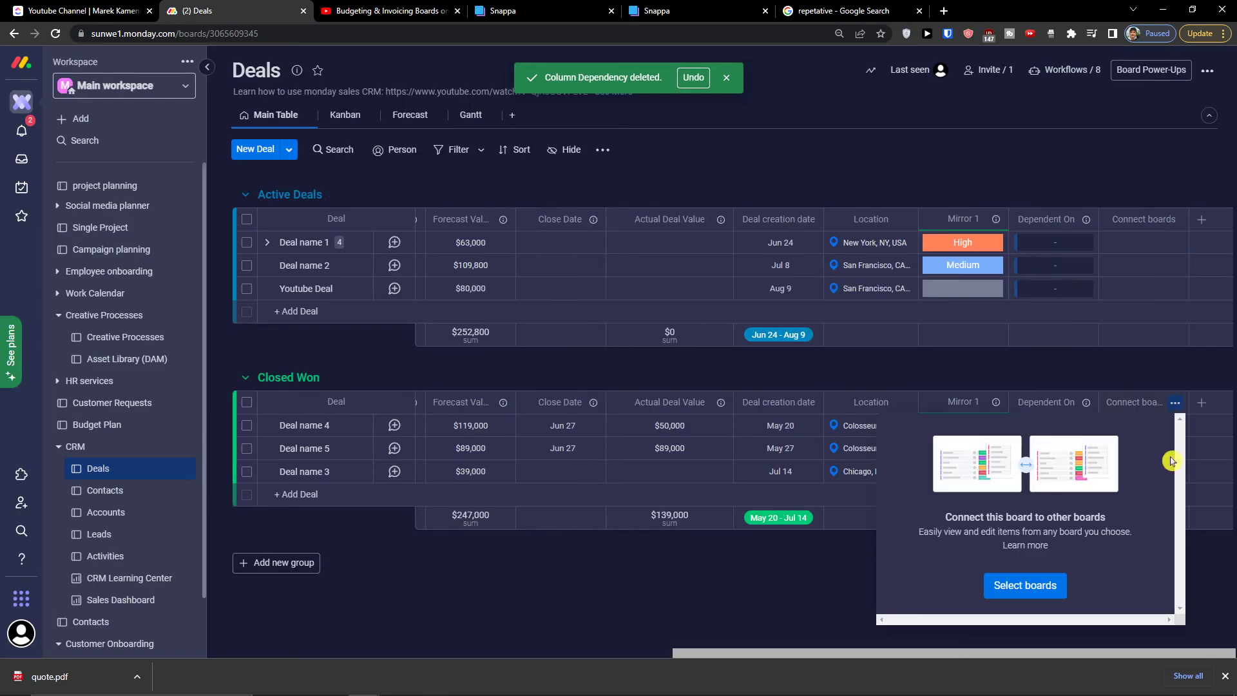
pyautogui.click(1043, 586)
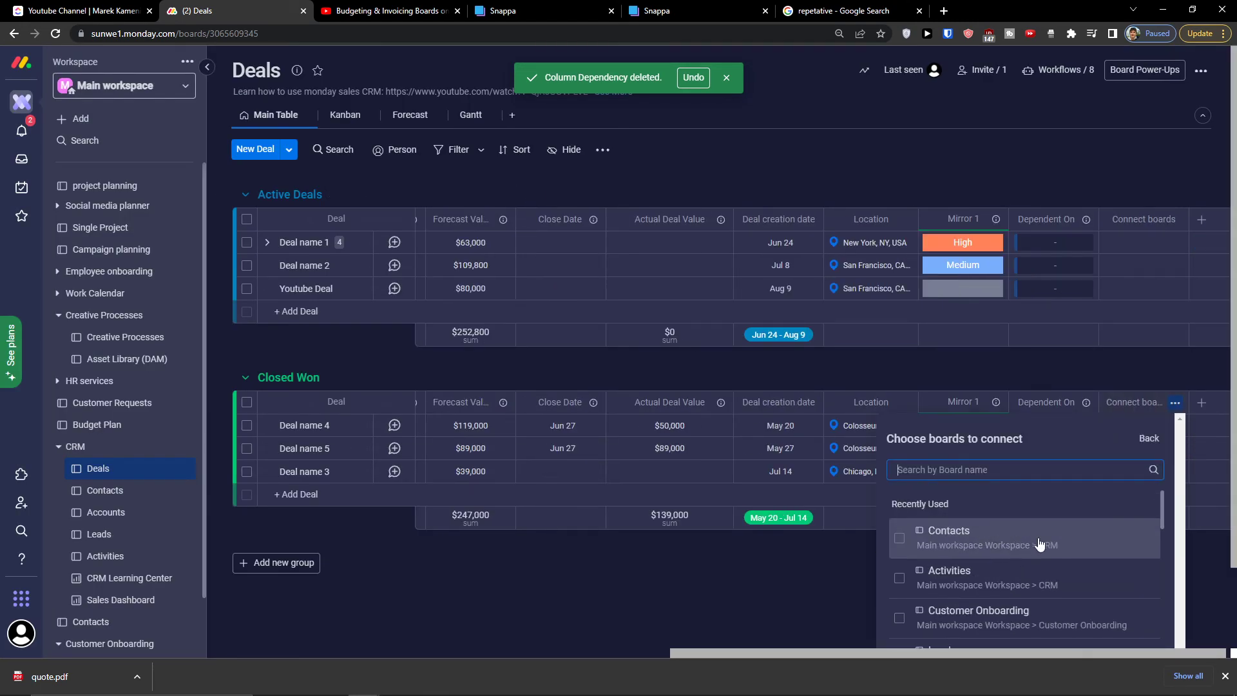
pyautogui.click(1070, 538)
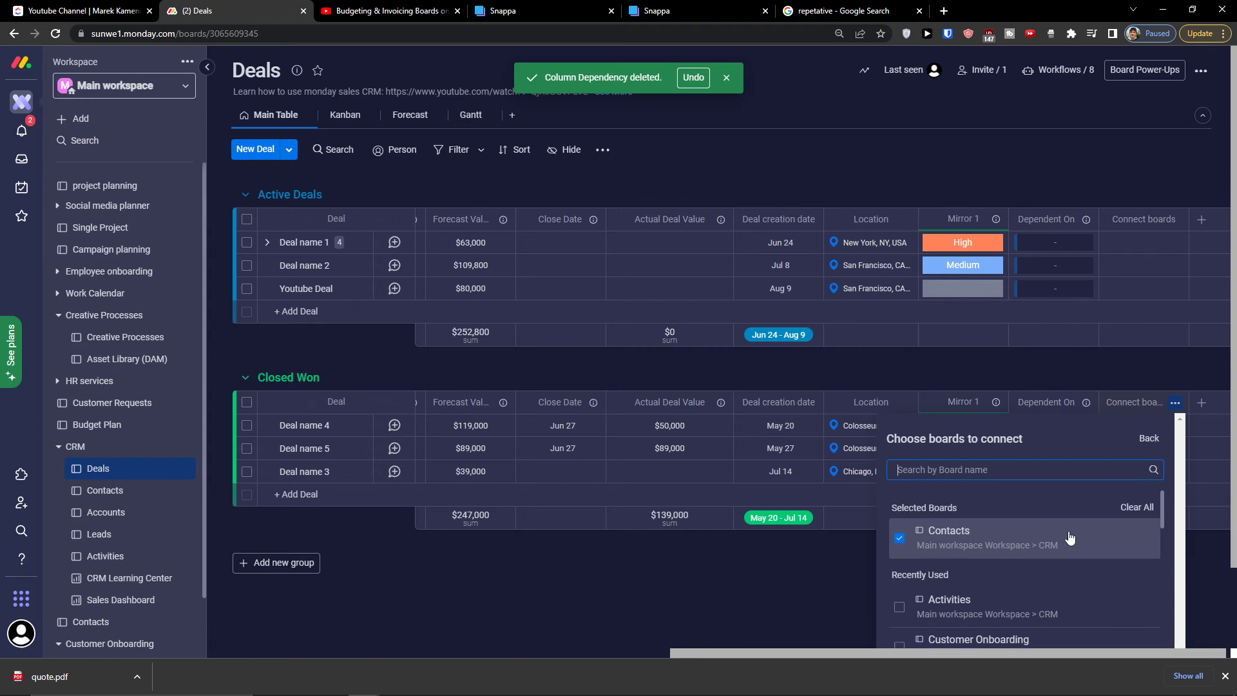
pyautogui.scroll(-8, 1064, 544)
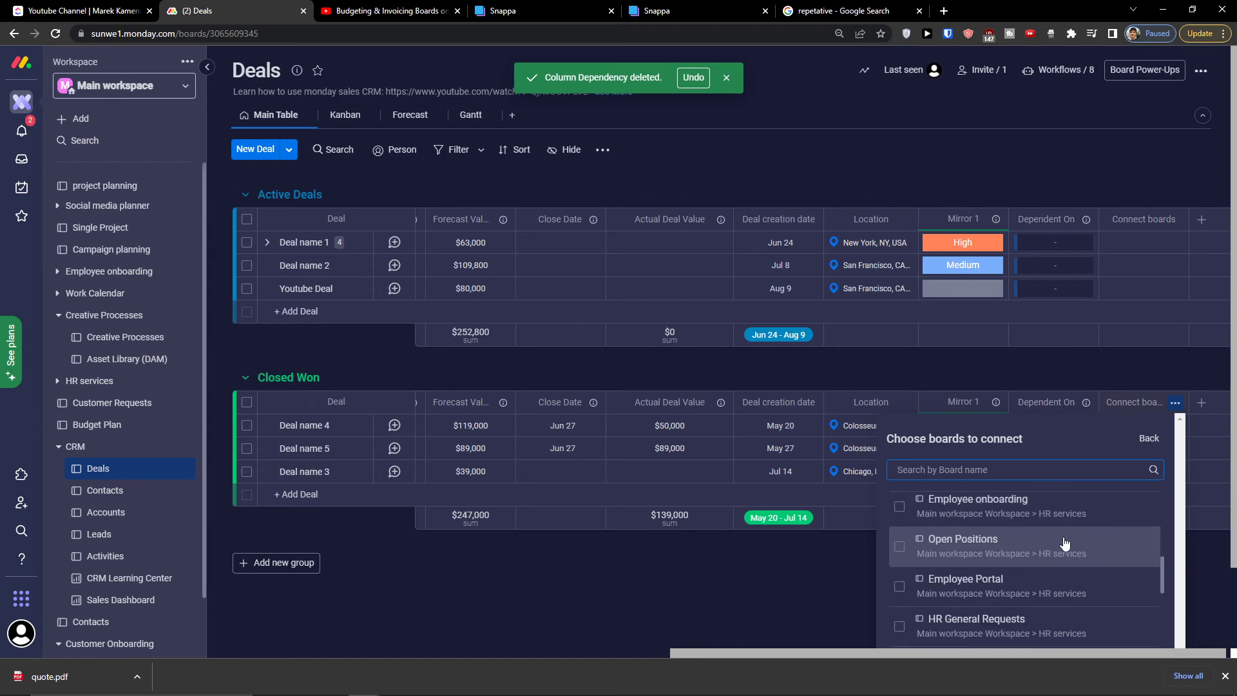
pyautogui.scroll(-2, 1128, 474)
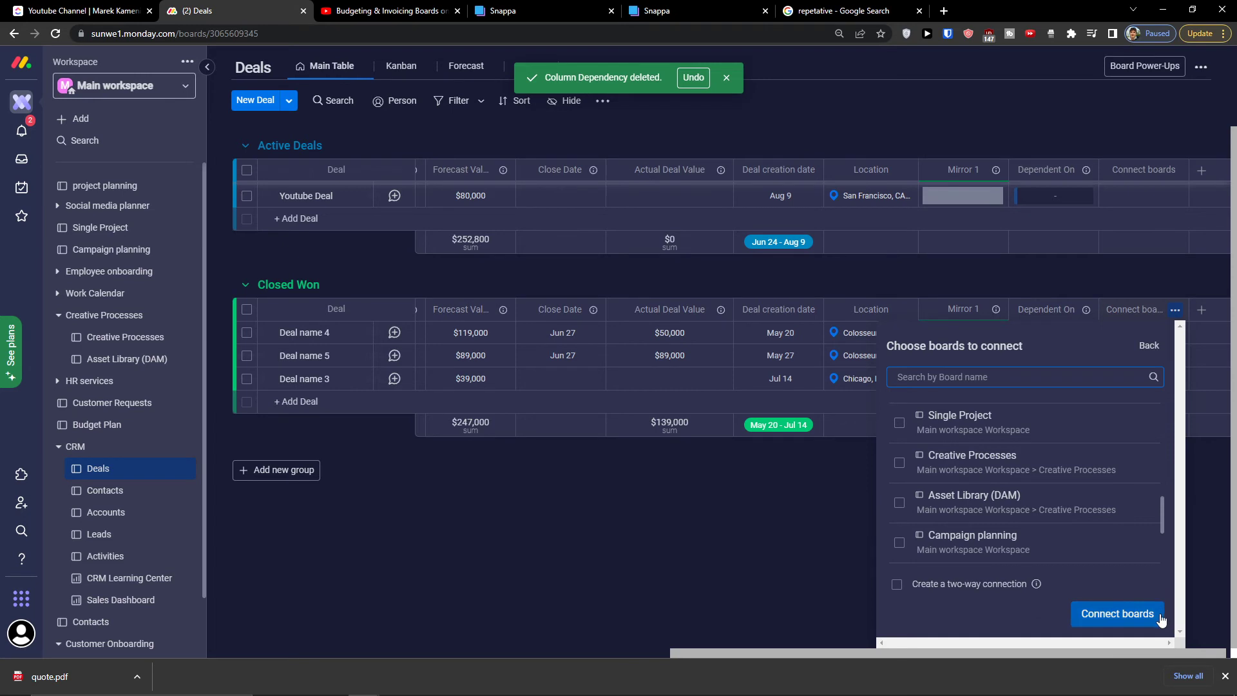
pyautogui.click(1119, 614)
# Create a mirror column from the Contacts connection and list its mirrorable columns
pyautogui.scroll(-2, 1107, 582)
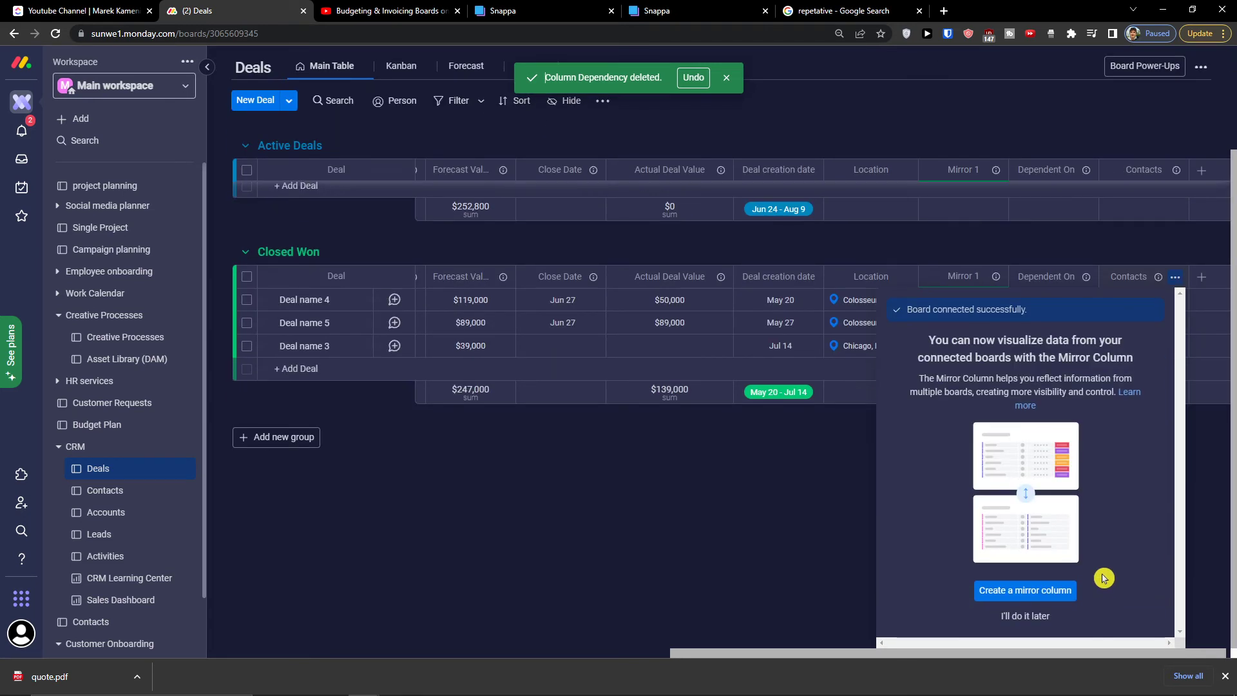
pyautogui.click(1071, 588)
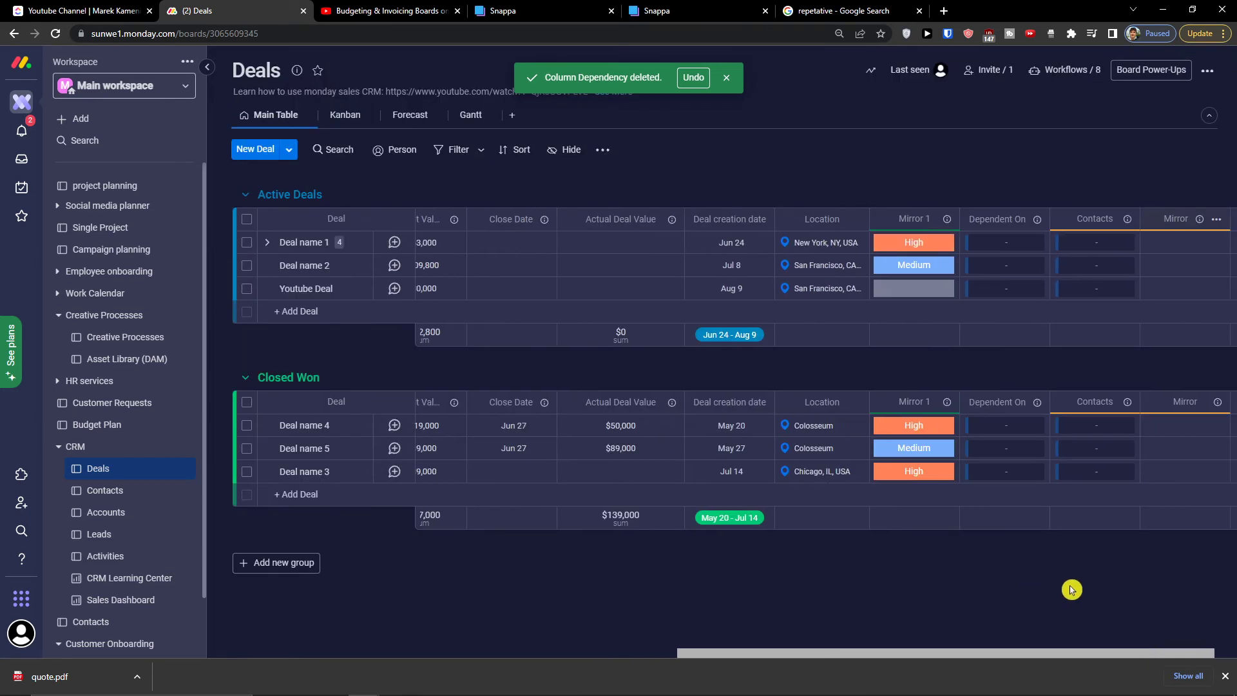
pyautogui.click(1080, 330)
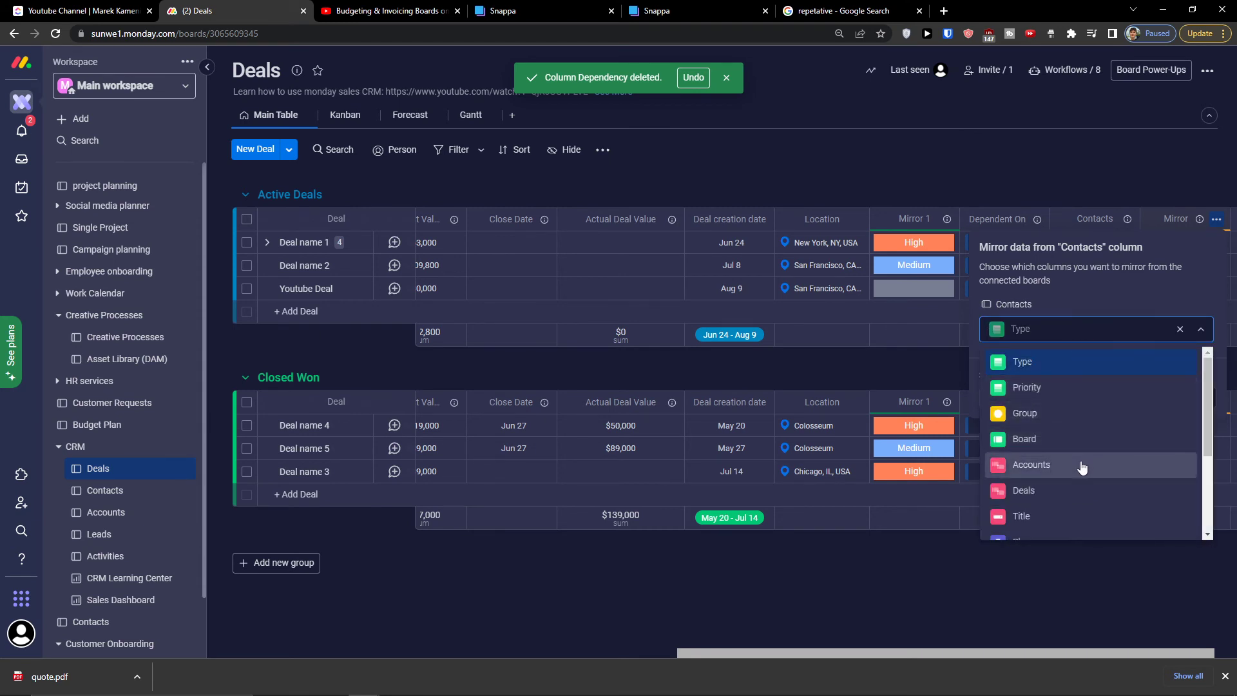
# Set the Mirror column to show the Contacts board's Company column
pyautogui.scroll(-2, 1078, 476)
pyautogui.scroll(2, 1077, 477)
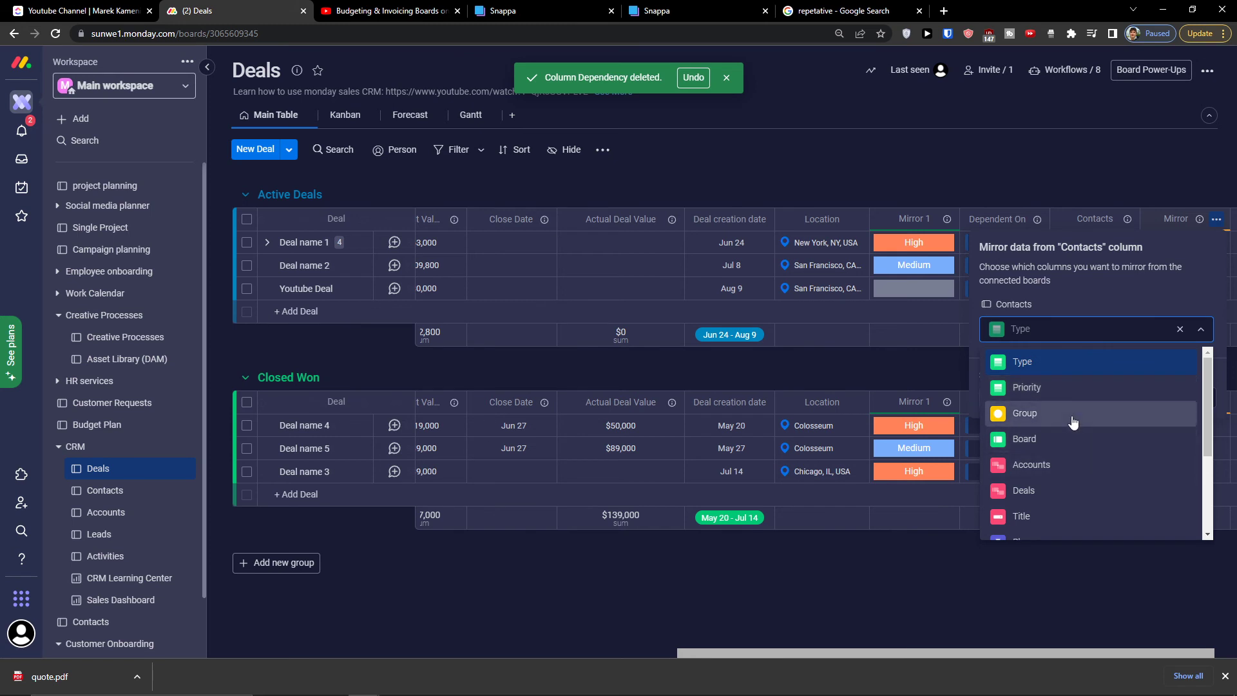
pyautogui.scroll(-2, 1072, 422)
pyautogui.click(1064, 466)
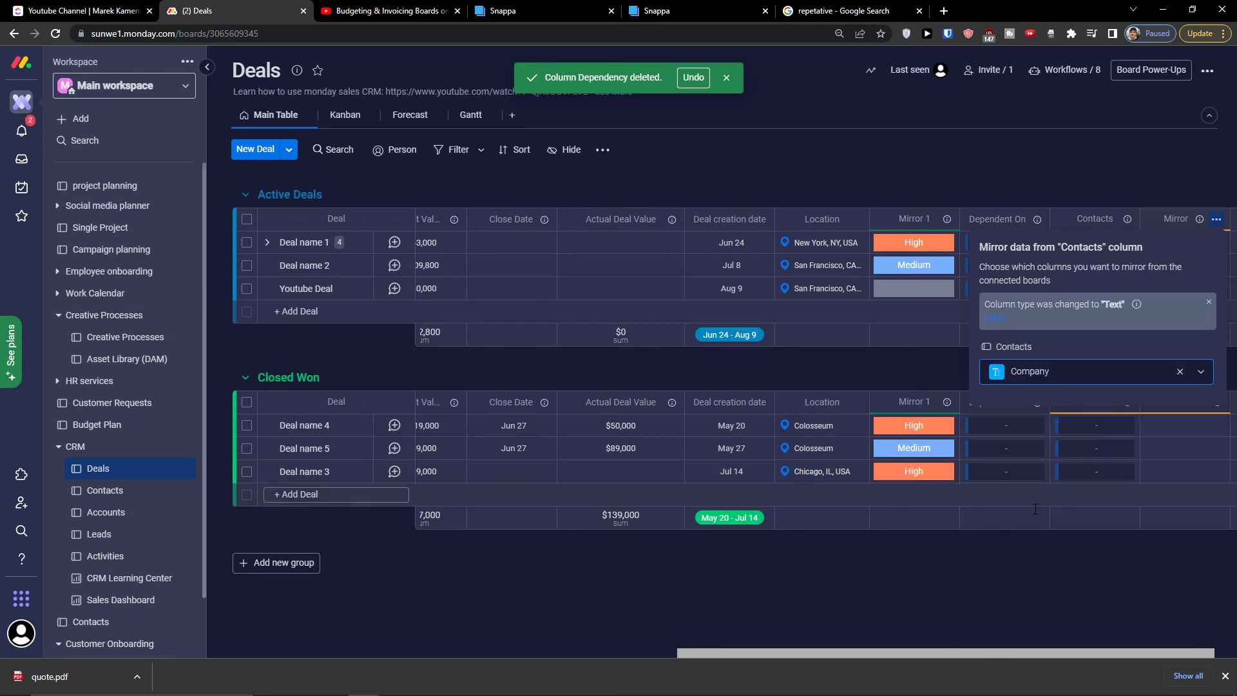
pyautogui.click(1002, 429)
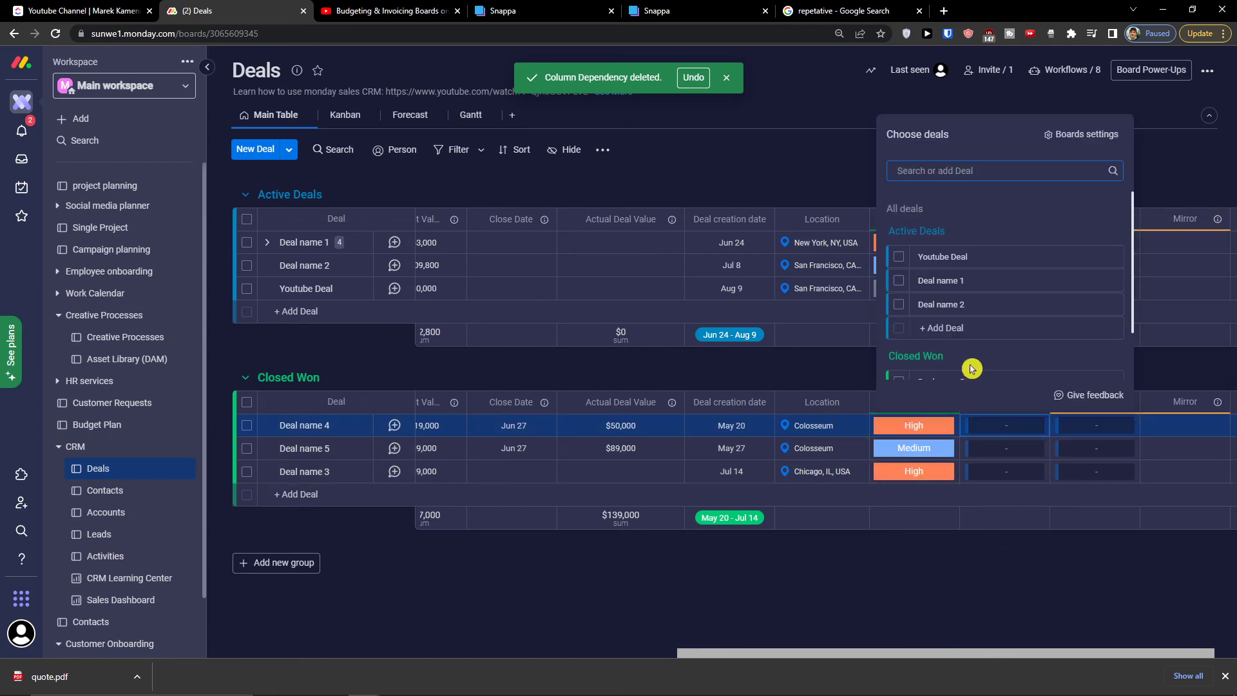
# Link Deal name 4 to the Bindeer Inc. contact in its Contacts cell
pyautogui.scroll(-1, 999, 328)
pyautogui.scroll(2, 1000, 328)
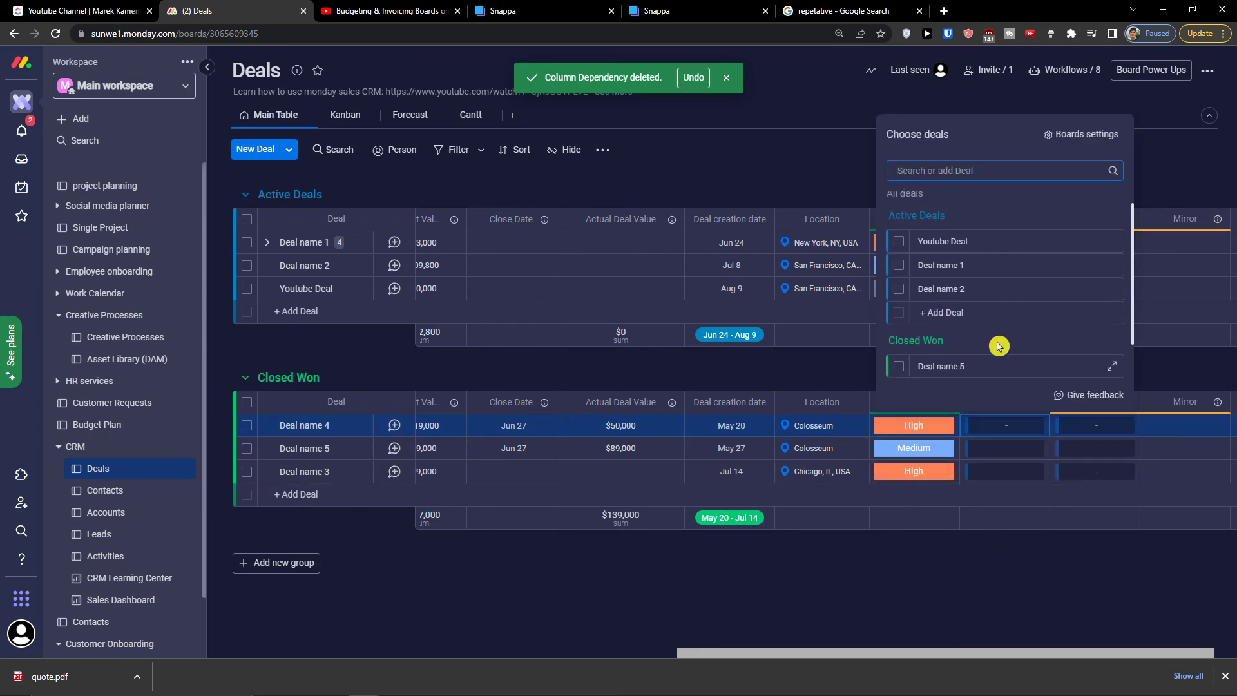
pyautogui.click(1024, 534)
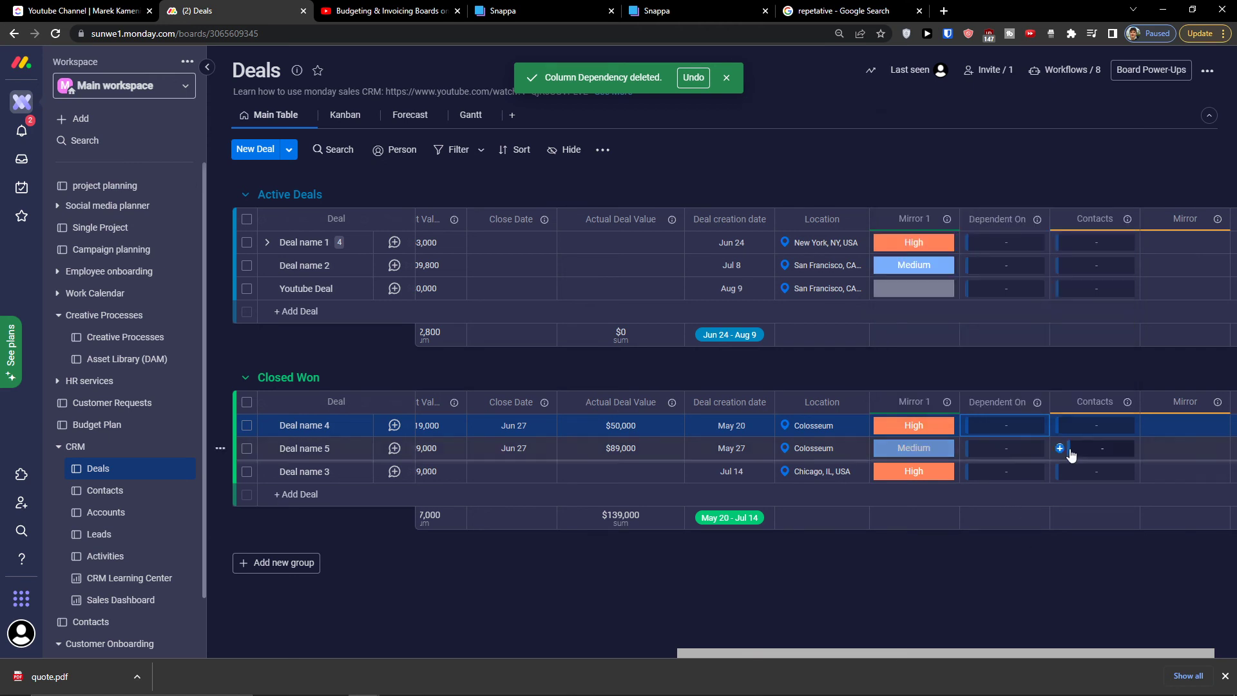
pyautogui.click(1082, 427)
pyautogui.click(990, 258)
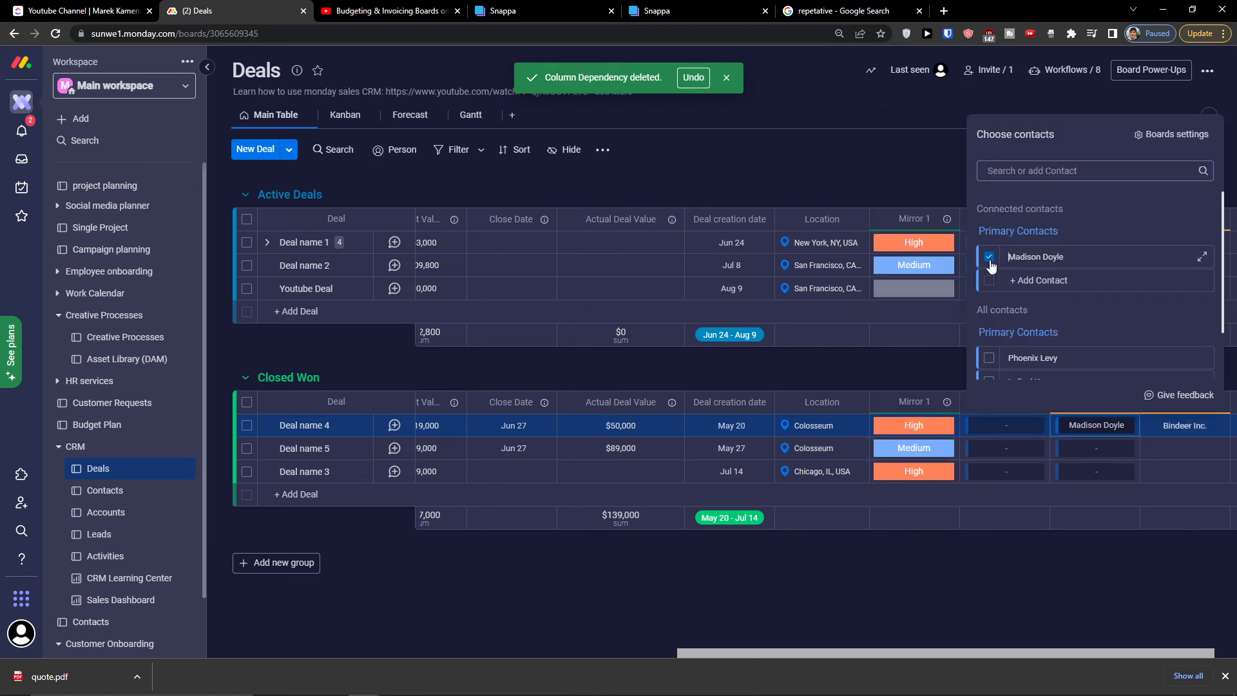
pyautogui.click(1071, 573)
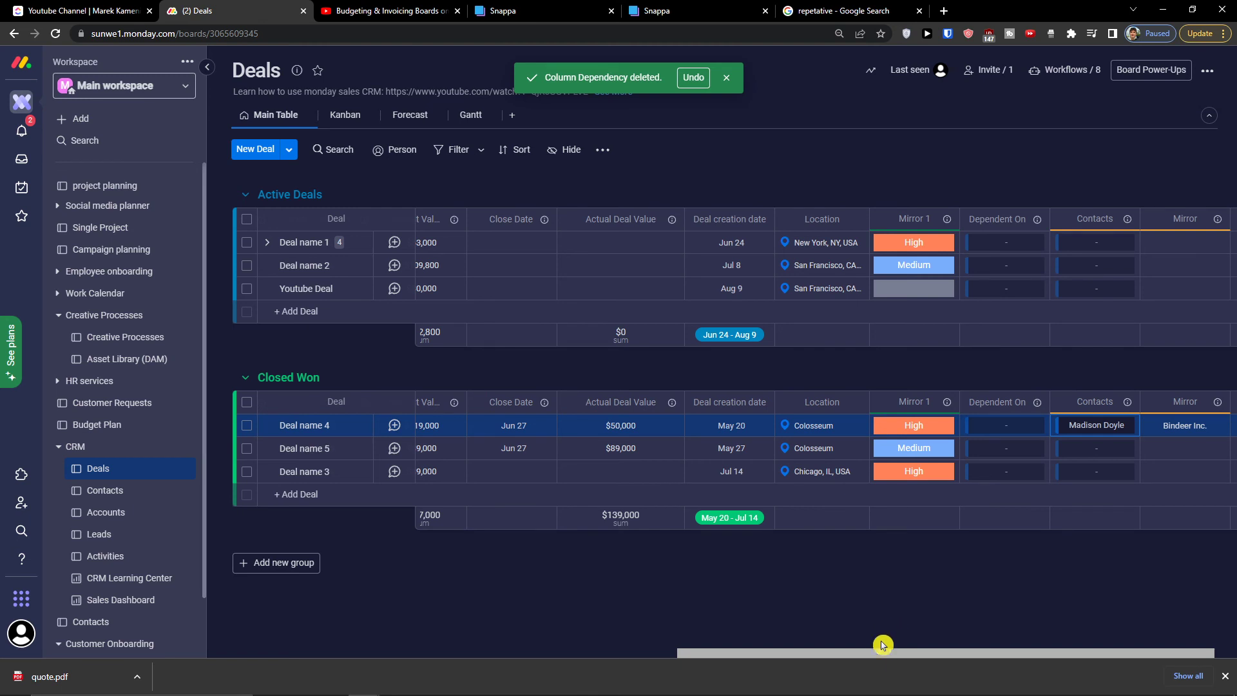
pyautogui.moveTo(879, 651); pyautogui.dragTo(1142, 675)
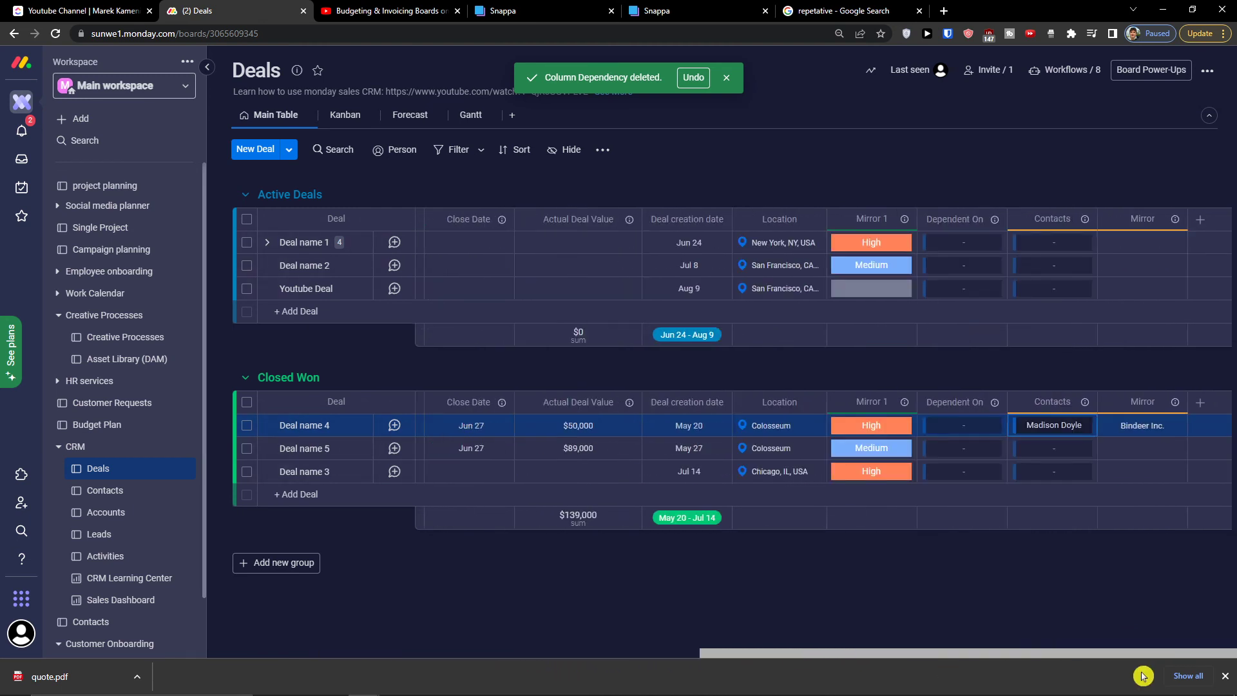
# Review Dependent On's settings and date column options, then dismiss without saving
pyautogui.click(966, 428)
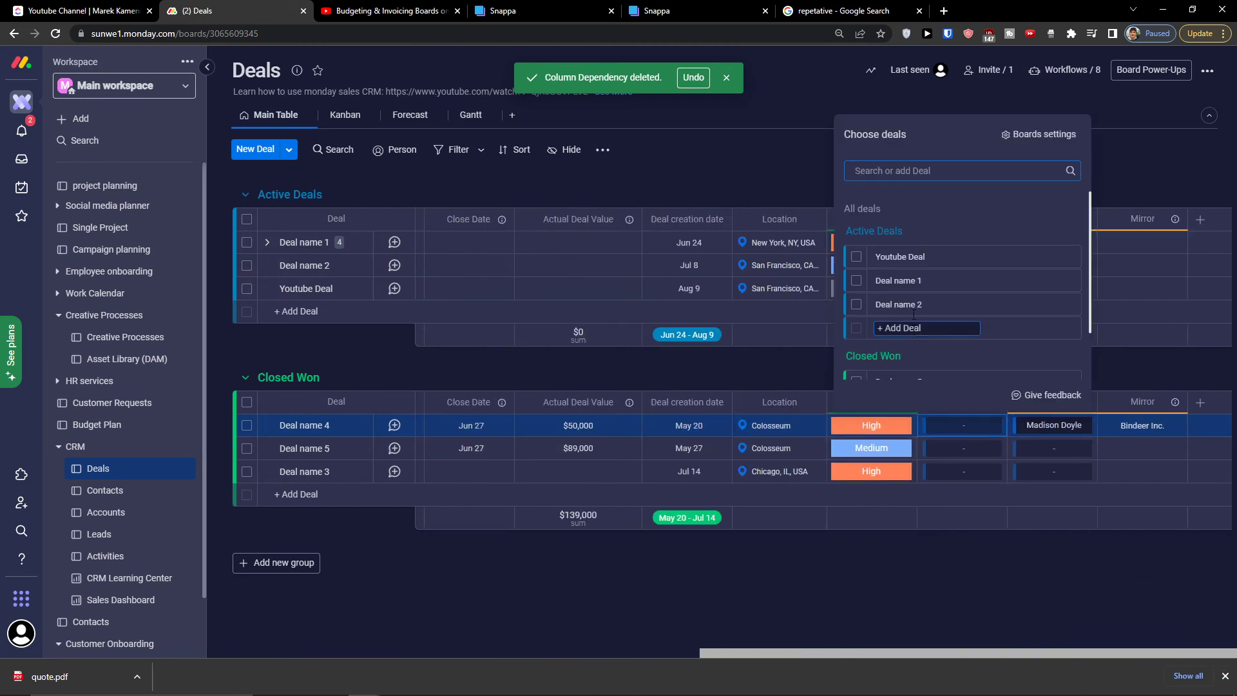
pyautogui.scroll(-2, 928, 290)
pyautogui.scroll(2, 931, 270)
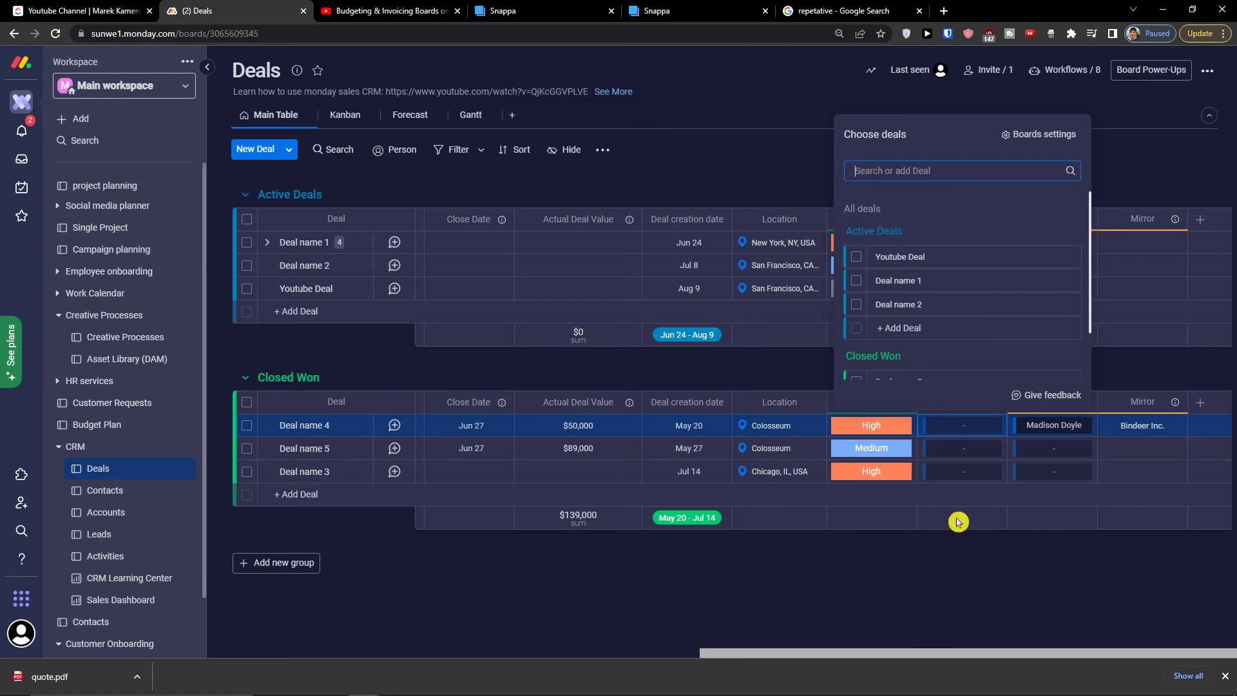
pyautogui.click(1031, 134)
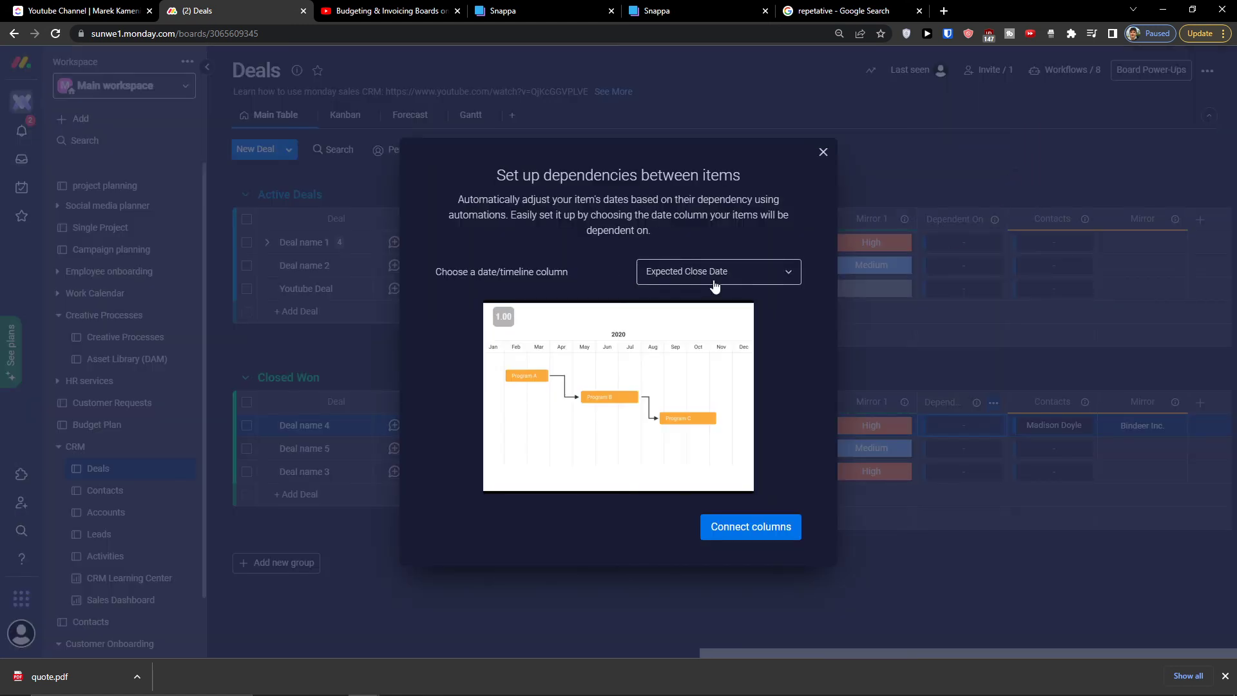
pyautogui.click(714, 286)
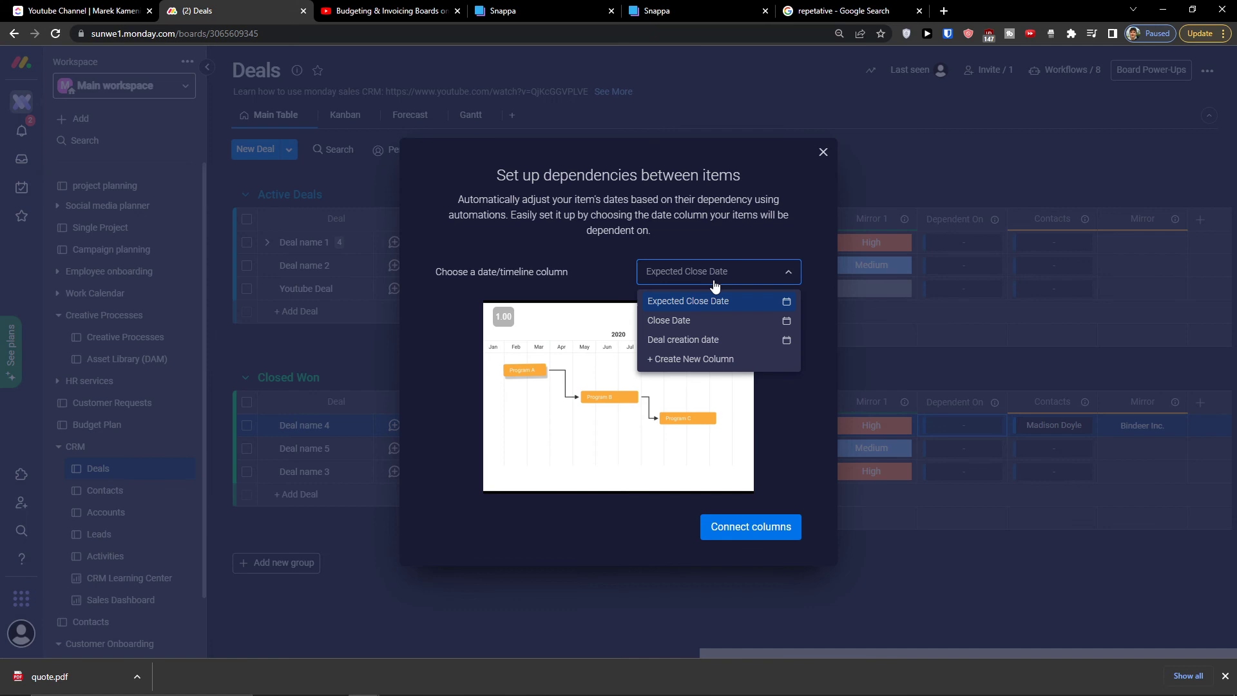
pyautogui.click(768, 406)
pyautogui.click(823, 152)
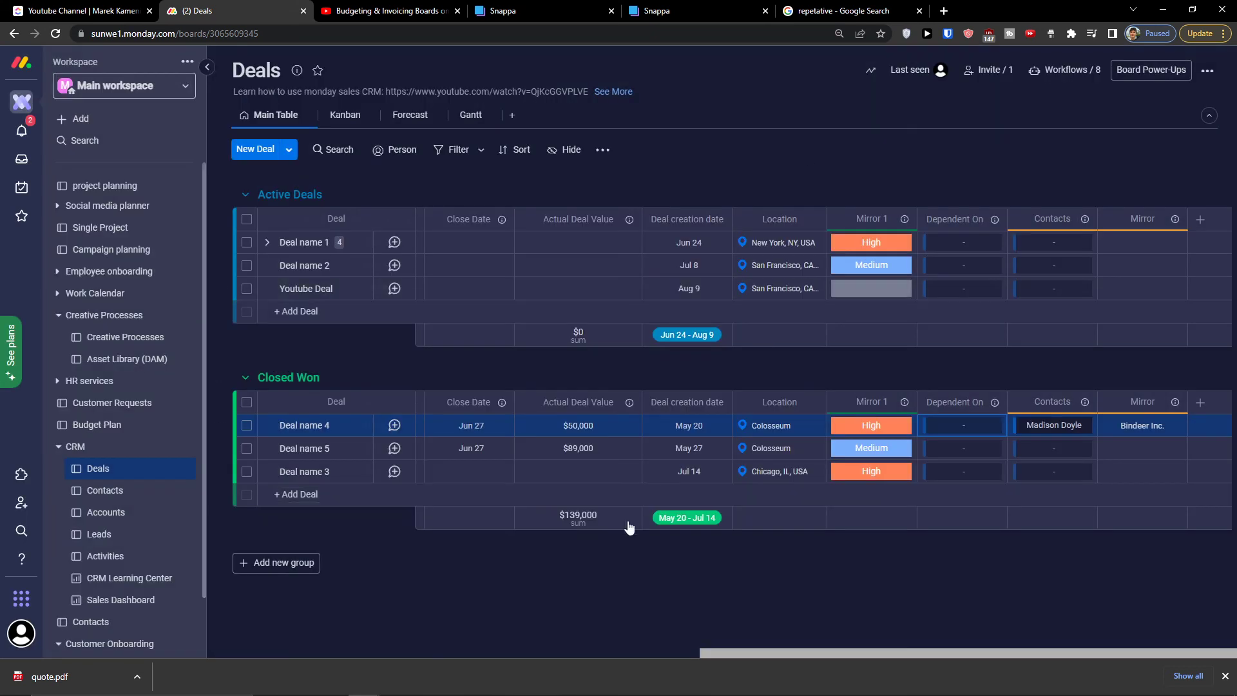
pyautogui.moveTo(785, 658); pyautogui.dragTo(398, 606)
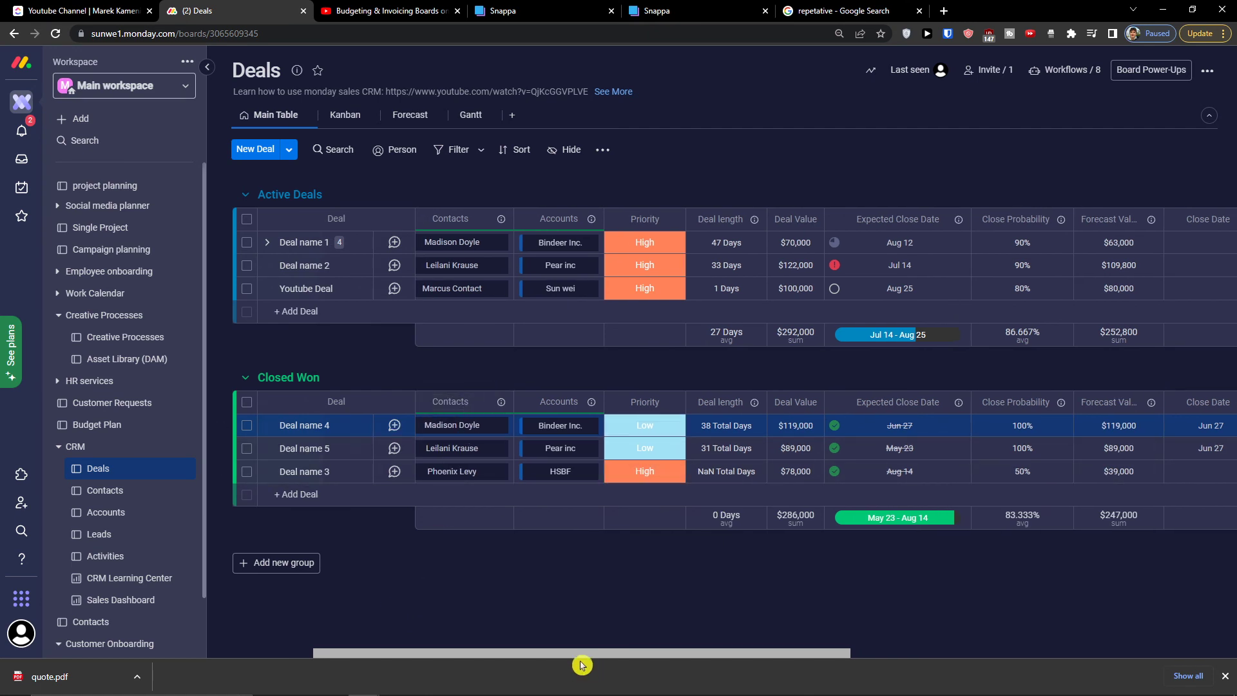
pyautogui.moveTo(583, 653); pyautogui.dragTo(513, 651)
pyautogui.click(586, 426)
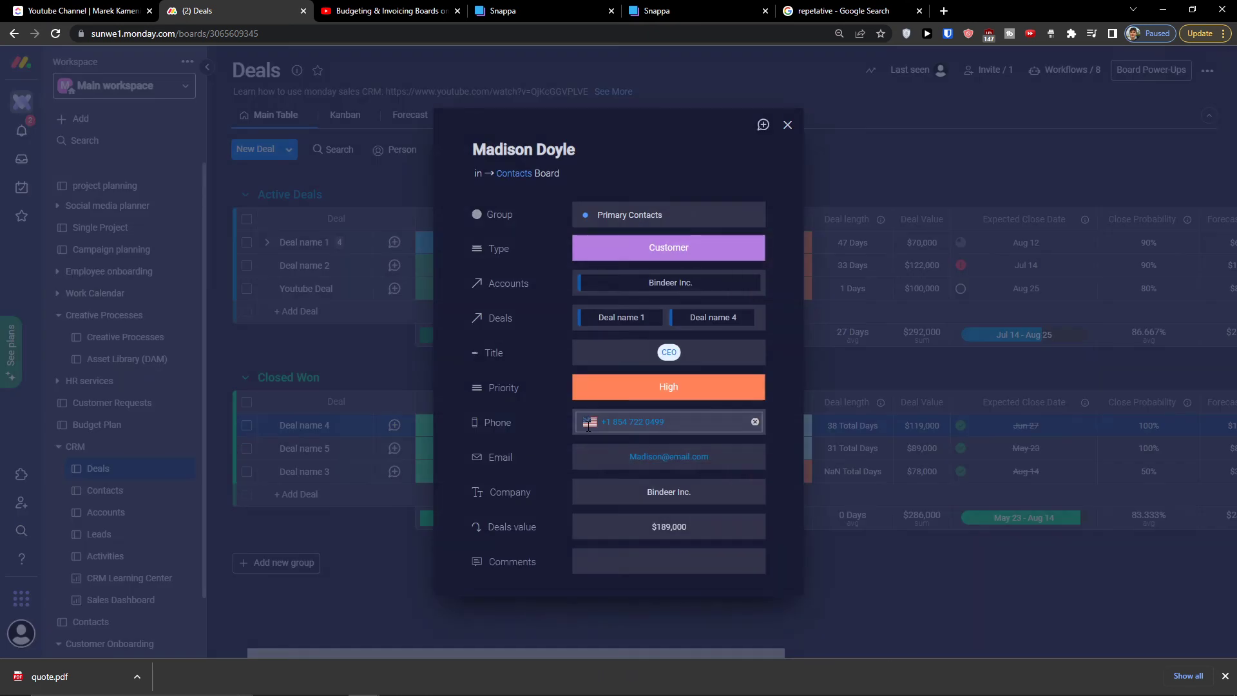
pyautogui.click(787, 123)
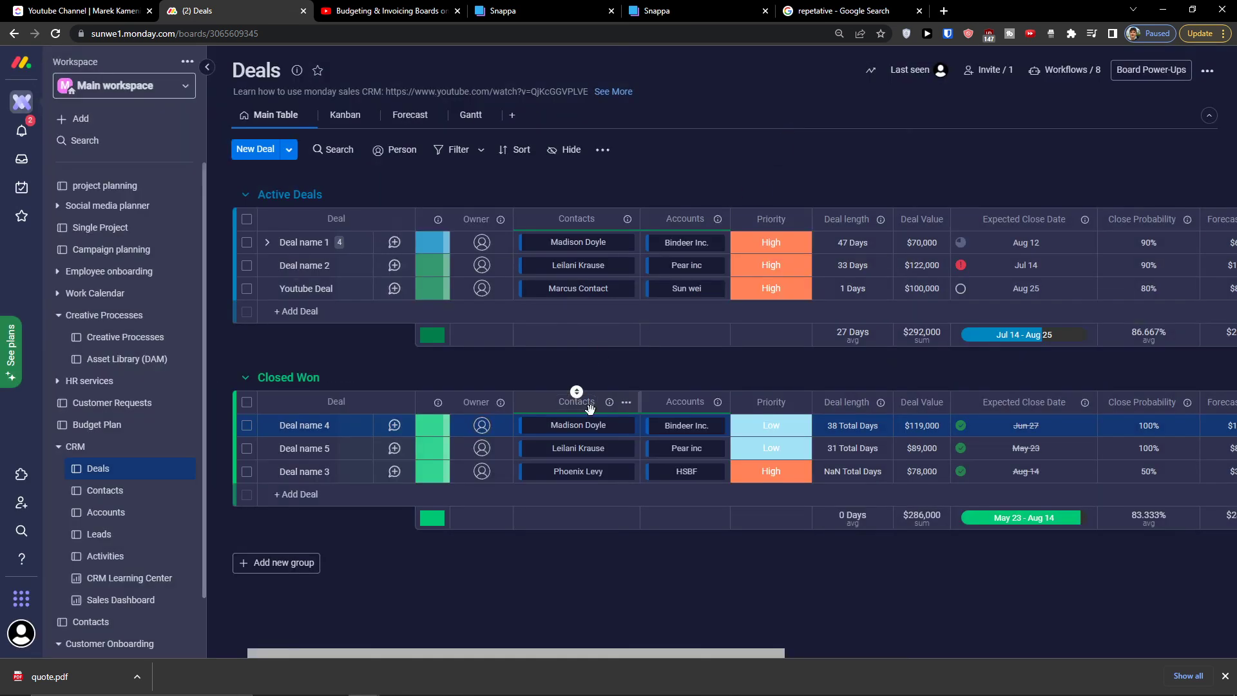
pyautogui.click(570, 409)
pyautogui.press('Return')
pyautogui.moveTo(606, 404)
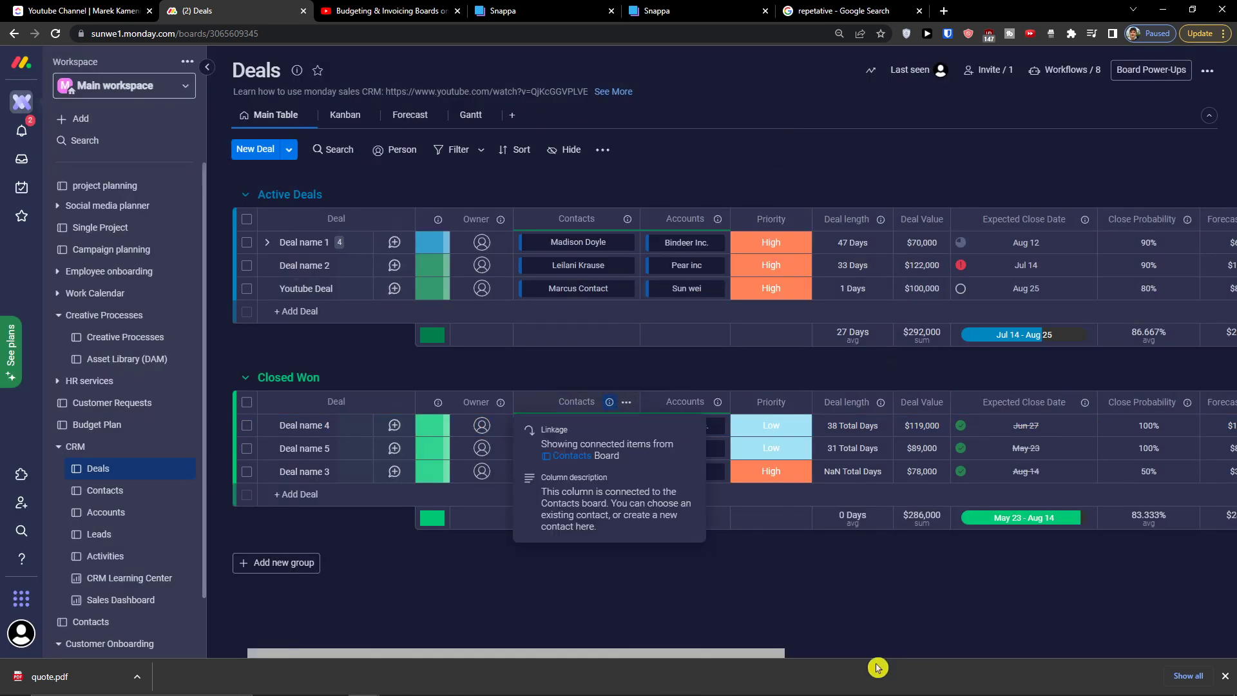
pyautogui.moveTo(785, 659); pyautogui.dragTo(1211, 661)
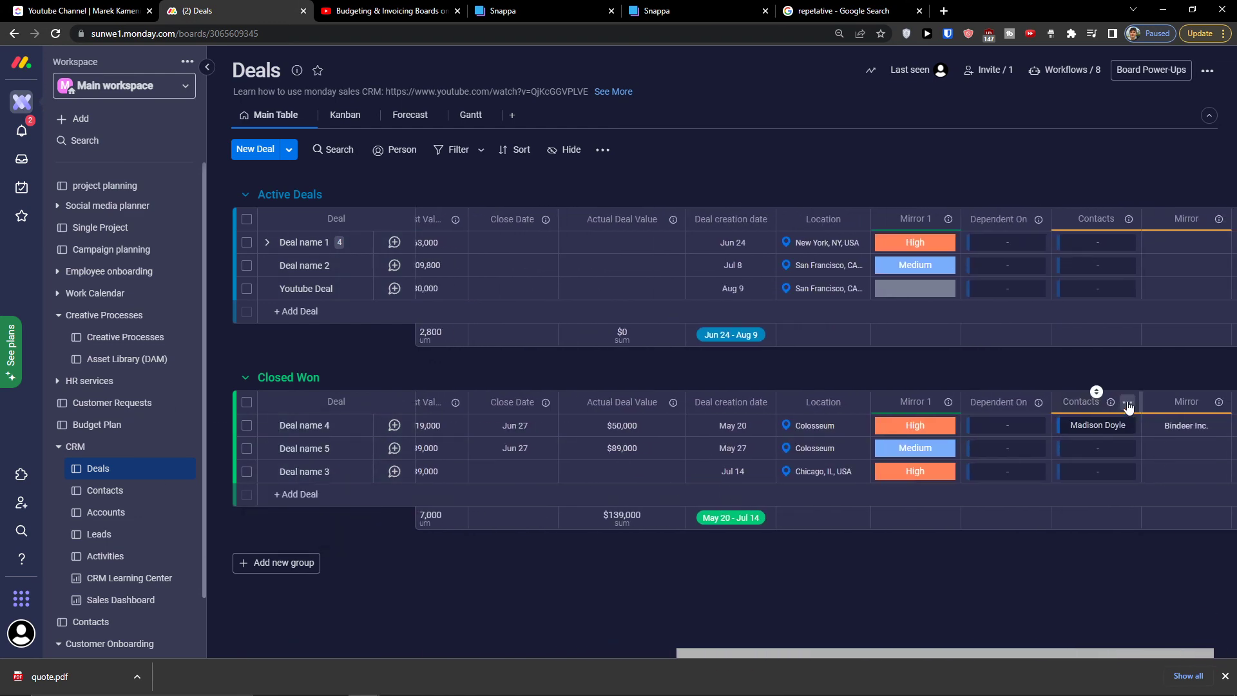
pyautogui.moveTo(1113, 405)
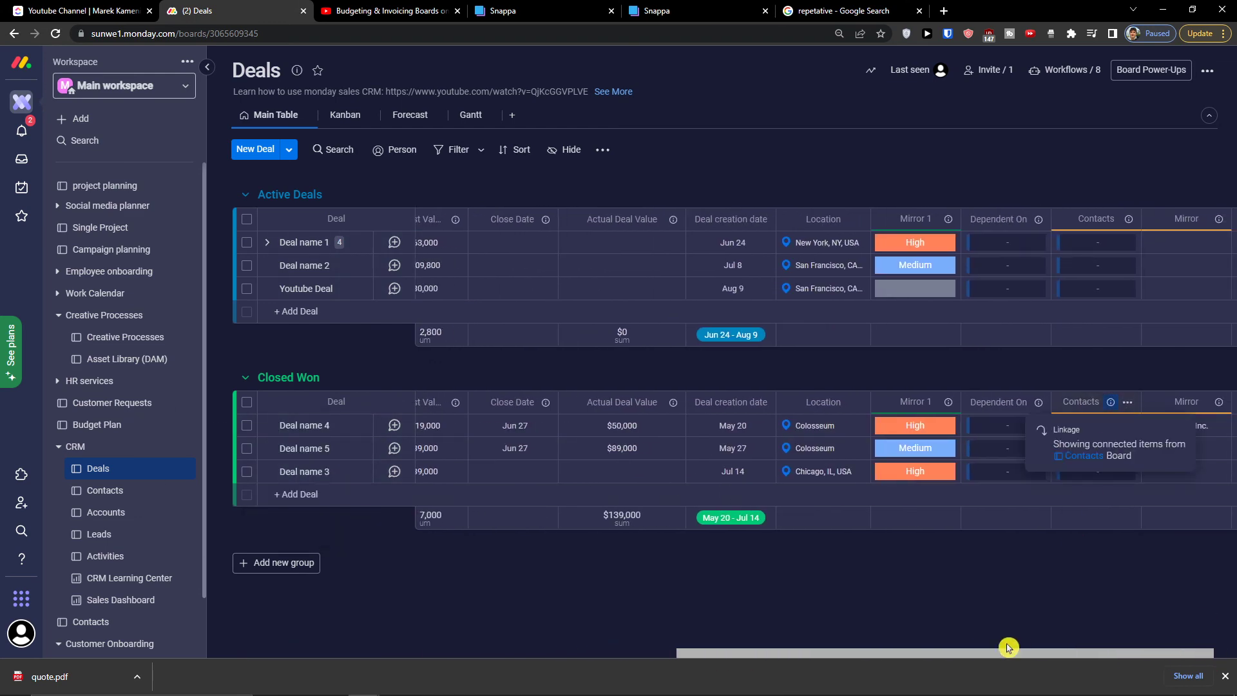
pyautogui.moveTo(1000, 655); pyautogui.dragTo(657, 656)
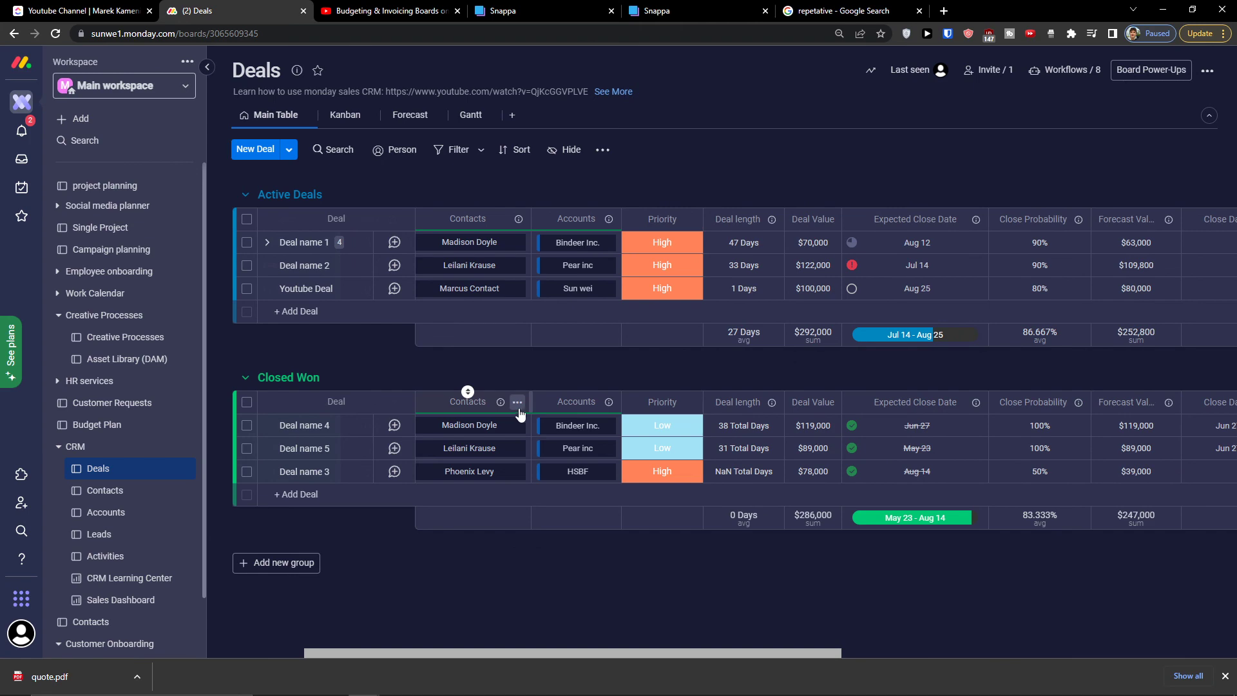
pyautogui.moveTo(502, 403)
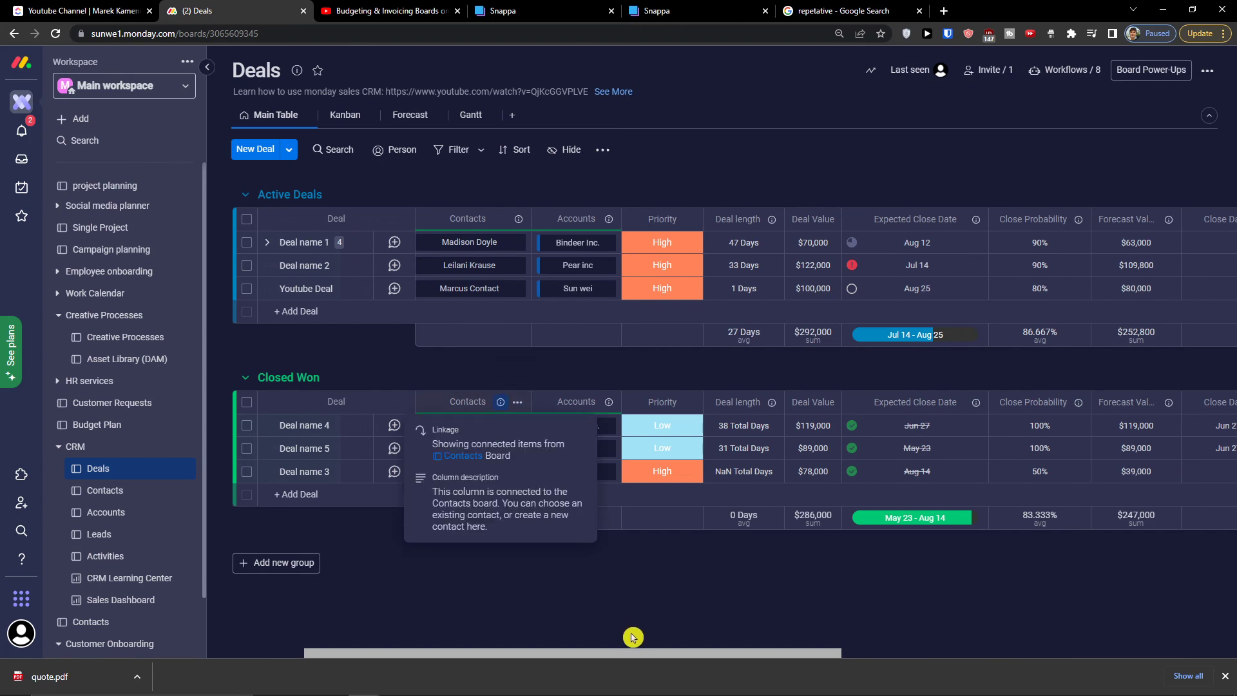
pyautogui.moveTo(680, 654); pyautogui.dragTo(1104, 627)
pyautogui.click(1053, 425)
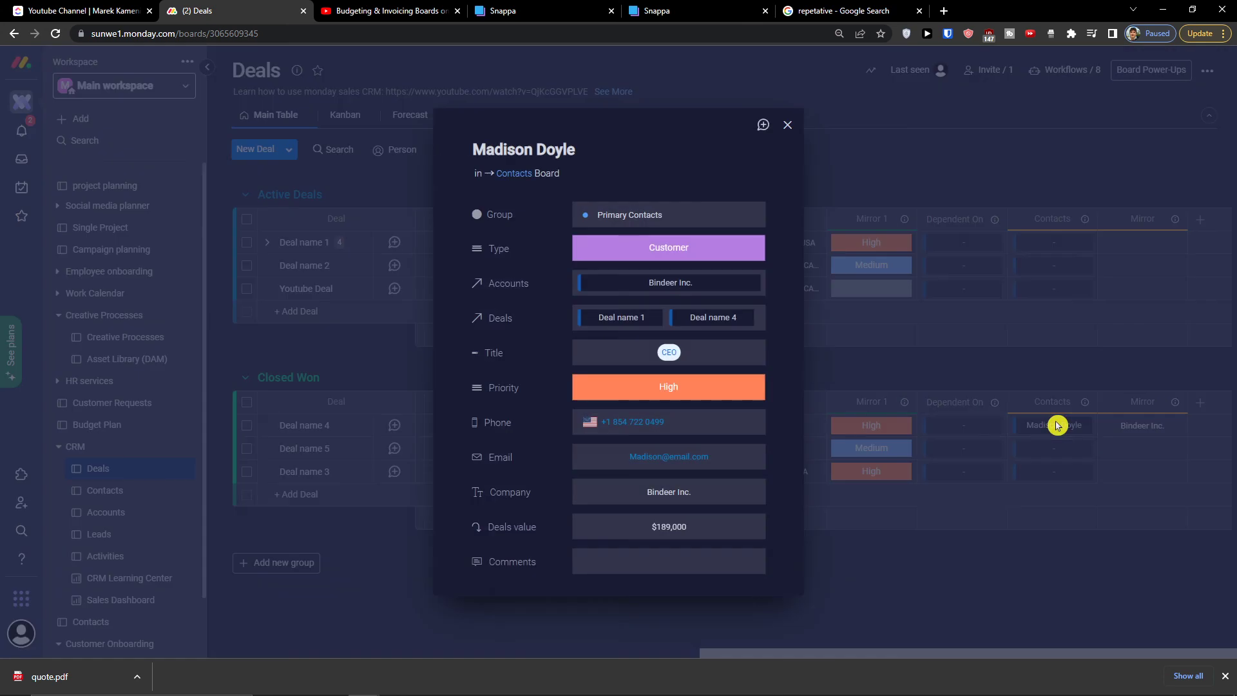
pyautogui.click(788, 125)
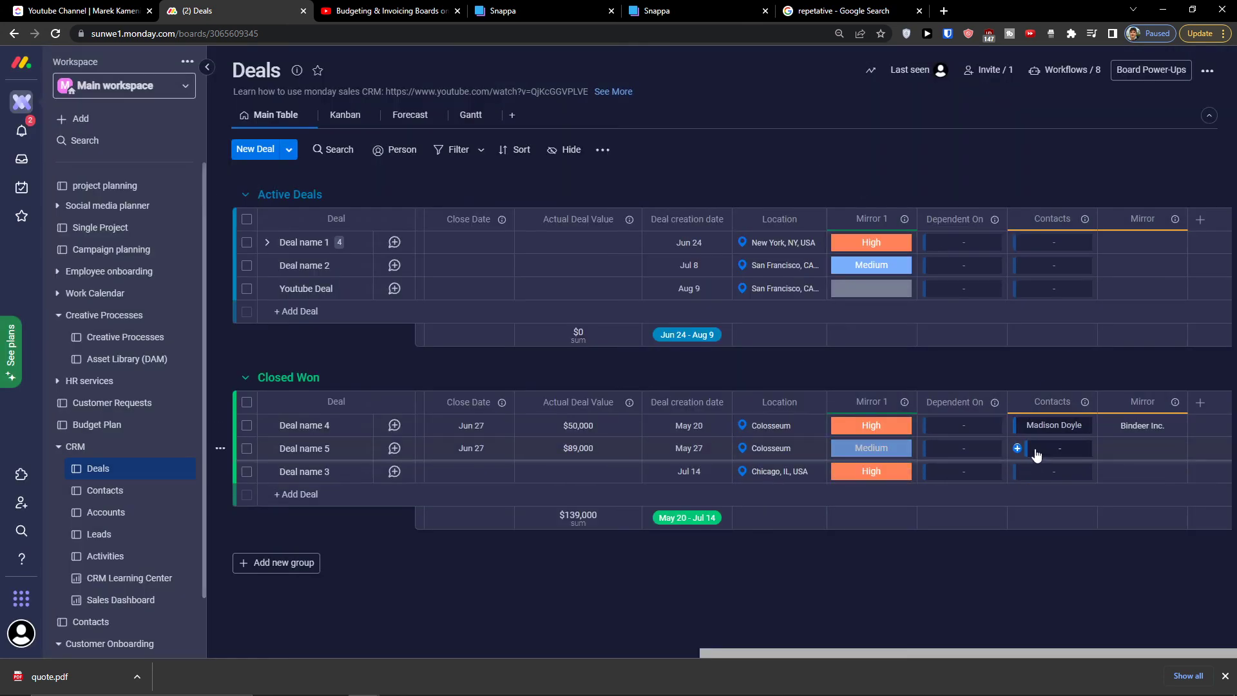
# Preview the Pear inc contact's card, then link that contact to Deal name 5
pyautogui.click(1035, 454)
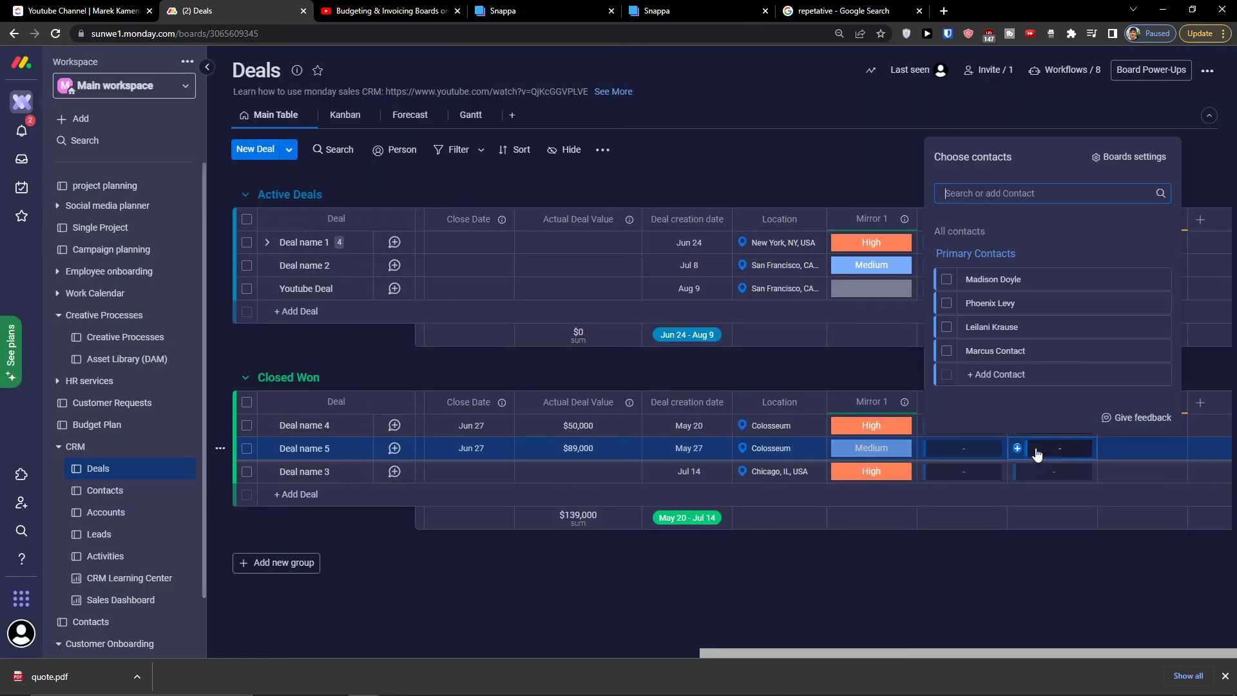
pyautogui.click(1015, 337)
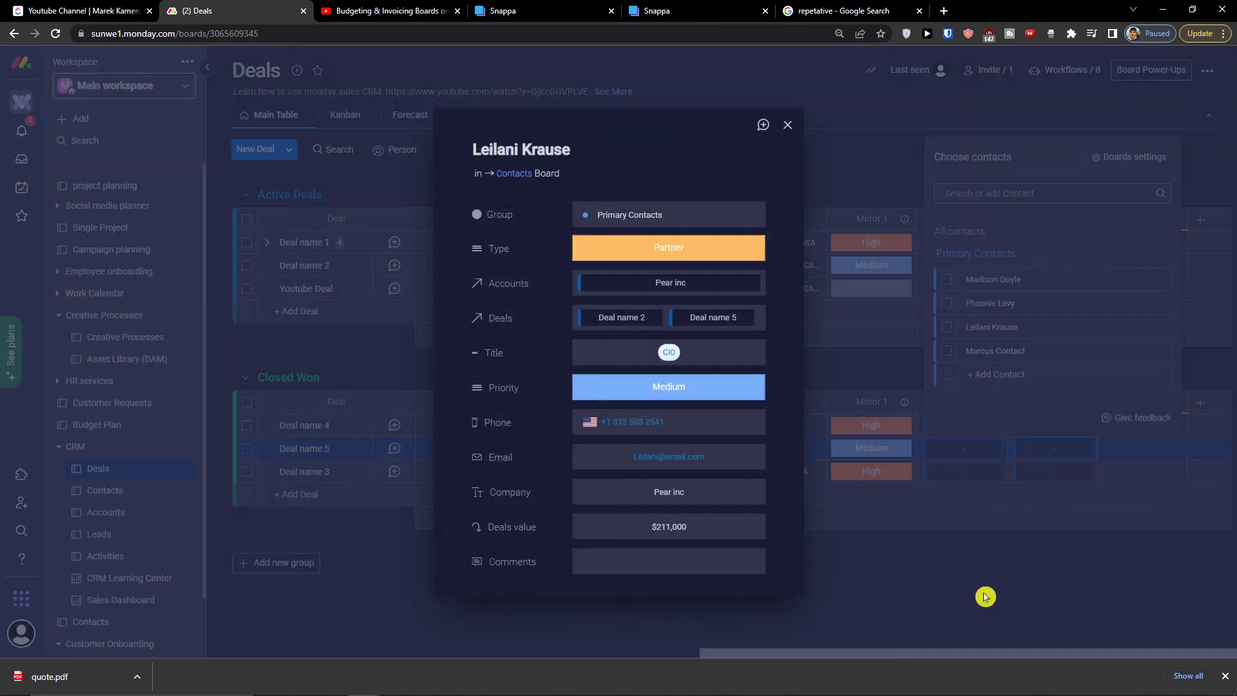
pyautogui.click(786, 126)
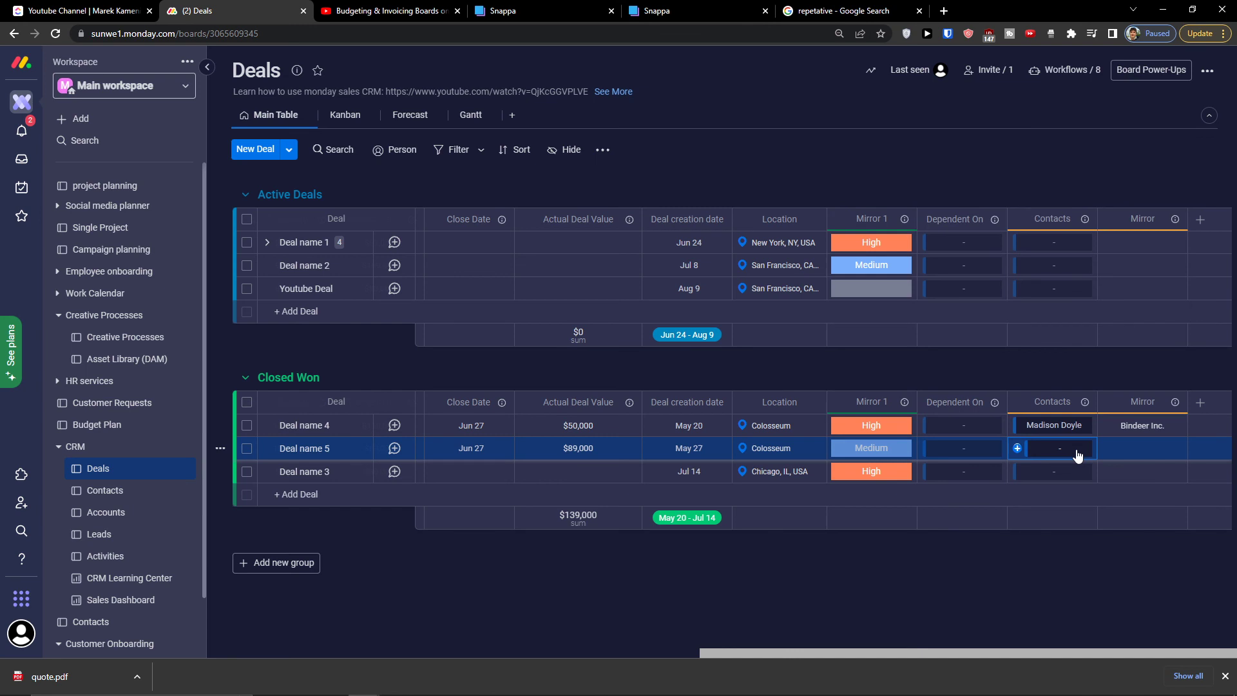
pyautogui.click(946, 329)
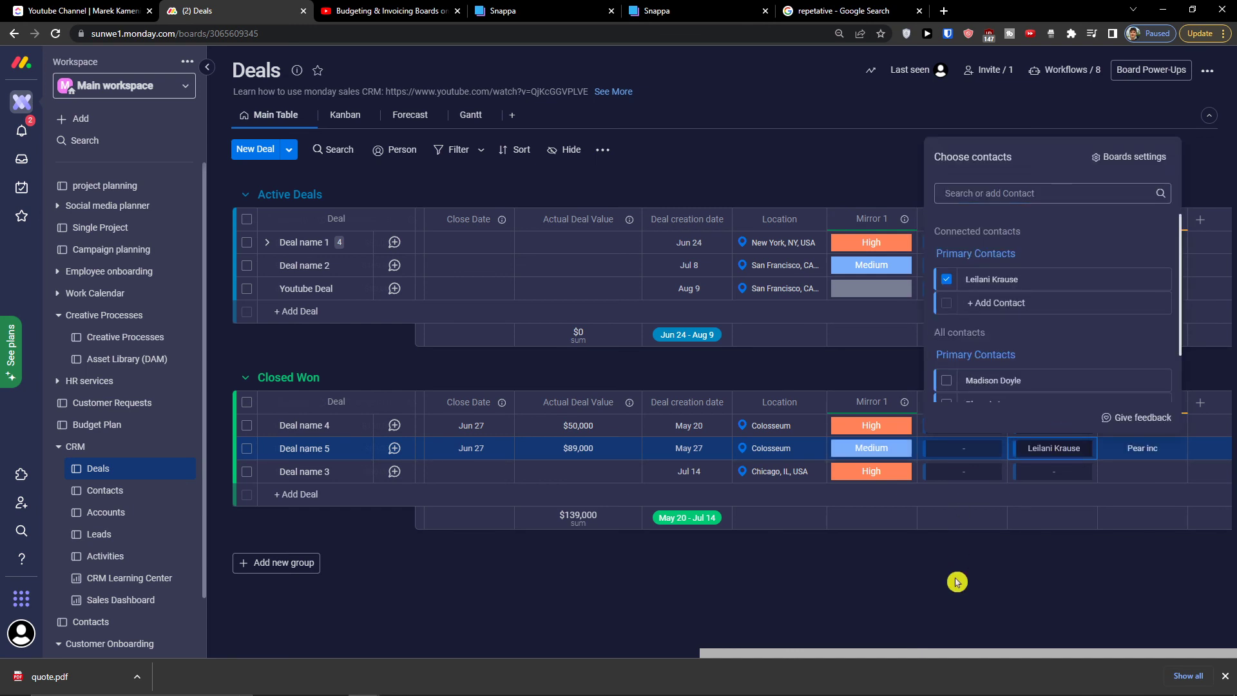
pyautogui.click(956, 580)
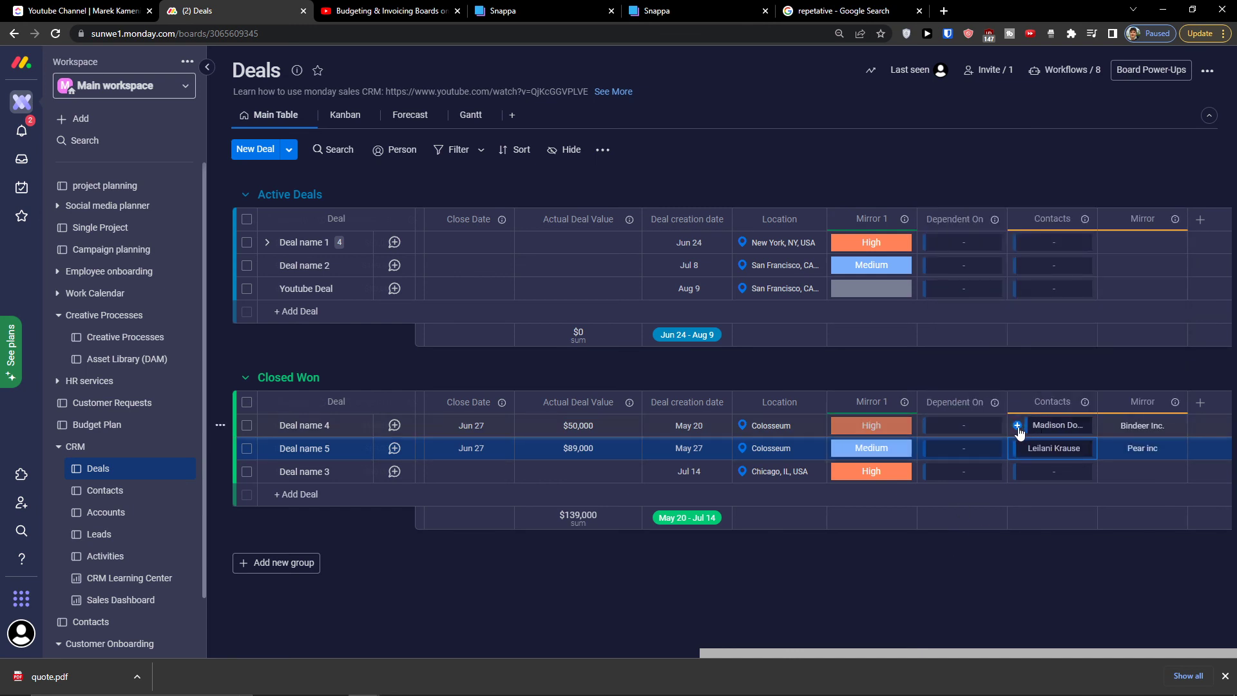
pyautogui.moveTo(889, 654); pyautogui.dragTo(298, 523)
pyautogui.click(338, 448)
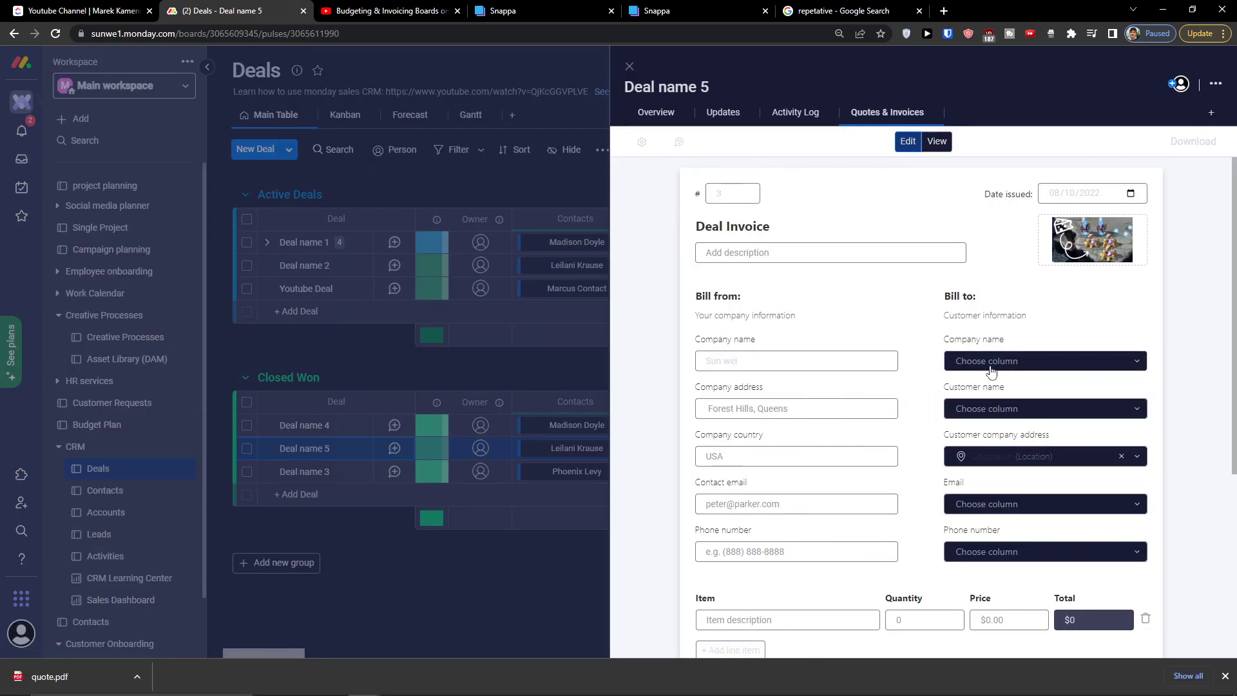
# Browse the columns available for Deal name 5's Bill-to Company name
pyautogui.click(1005, 361)
pyautogui.scroll(-3, 1011, 463)
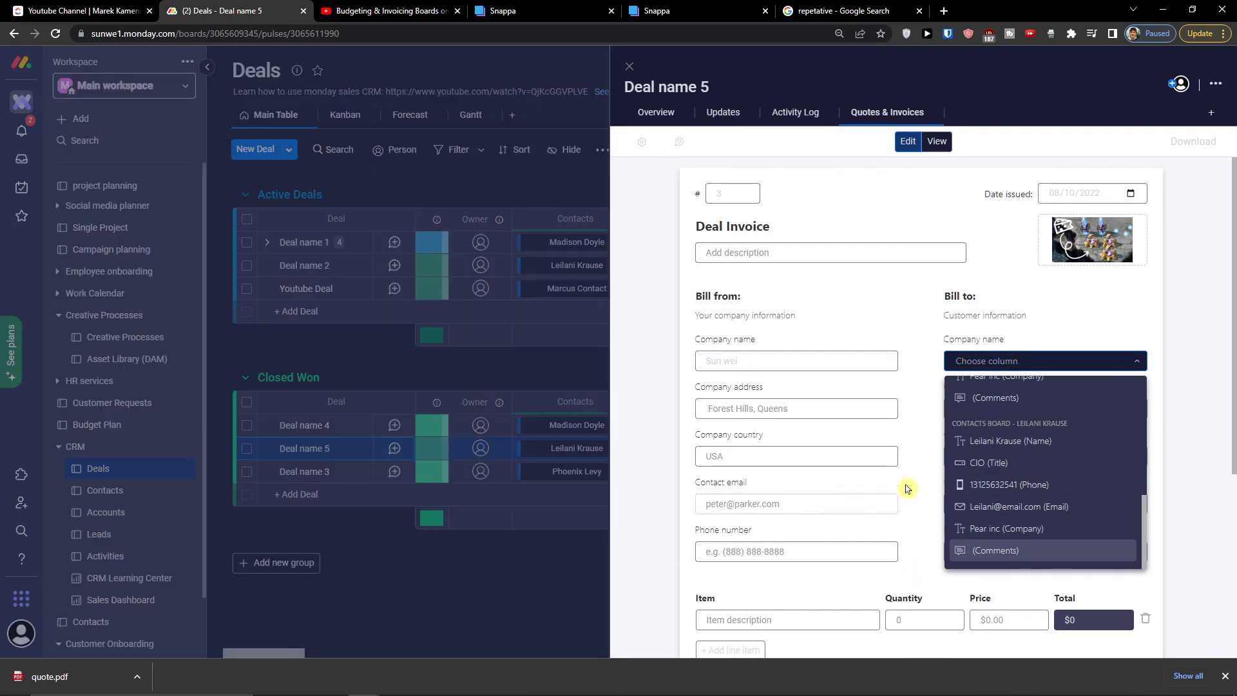
pyautogui.scroll(2, 1004, 465)
pyautogui.scroll(-2, 1005, 467)
pyautogui.scroll(2, 1025, 480)
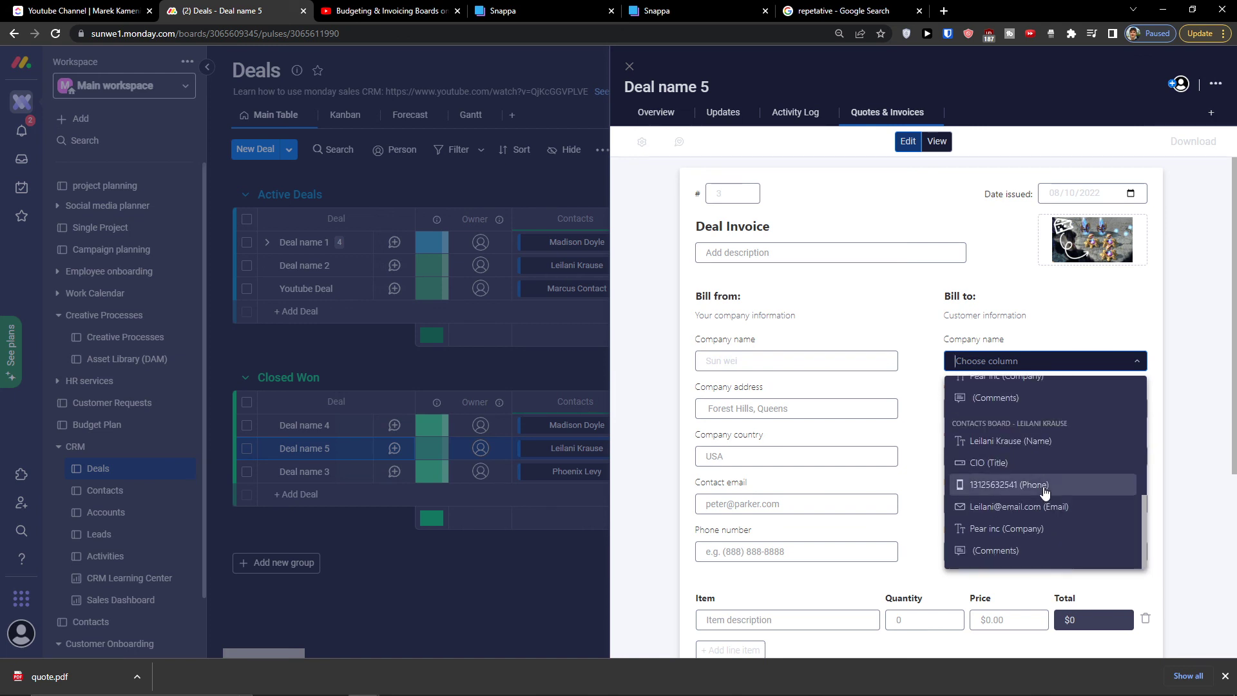